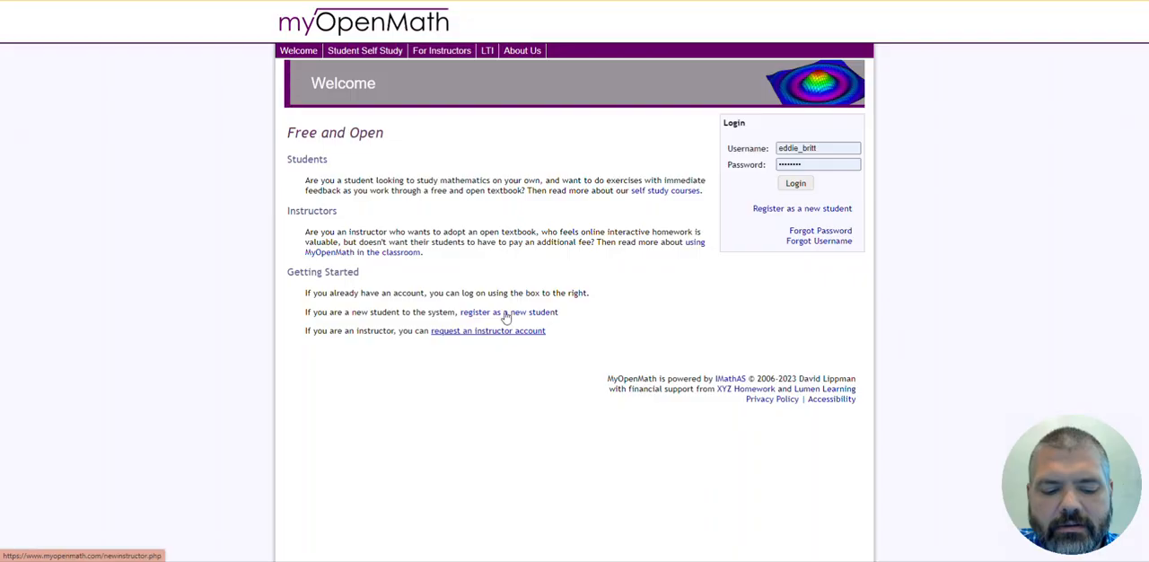
- Preview the instructor account request form with A College or University chosen, check the location choices, and return to the Welcome page
click(501, 325)
click(521, 272)
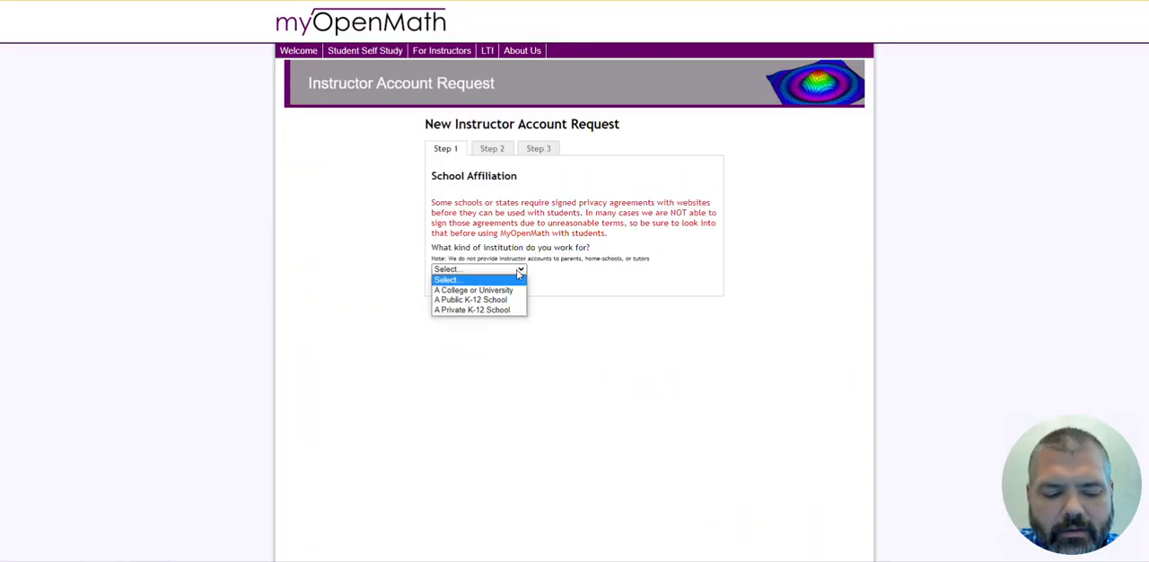
click(457, 291)
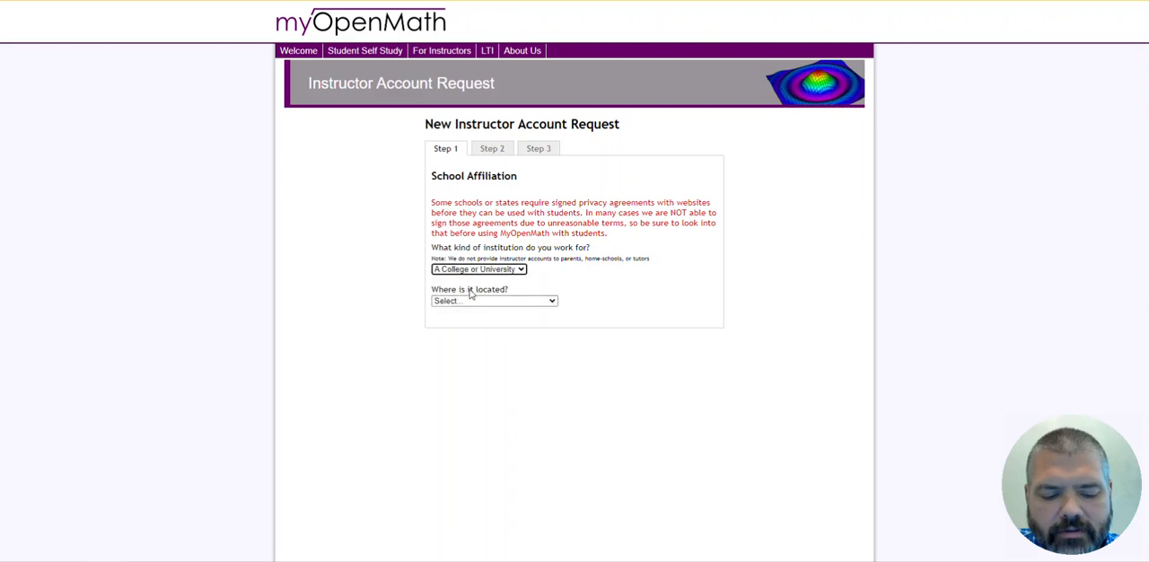
click(476, 301)
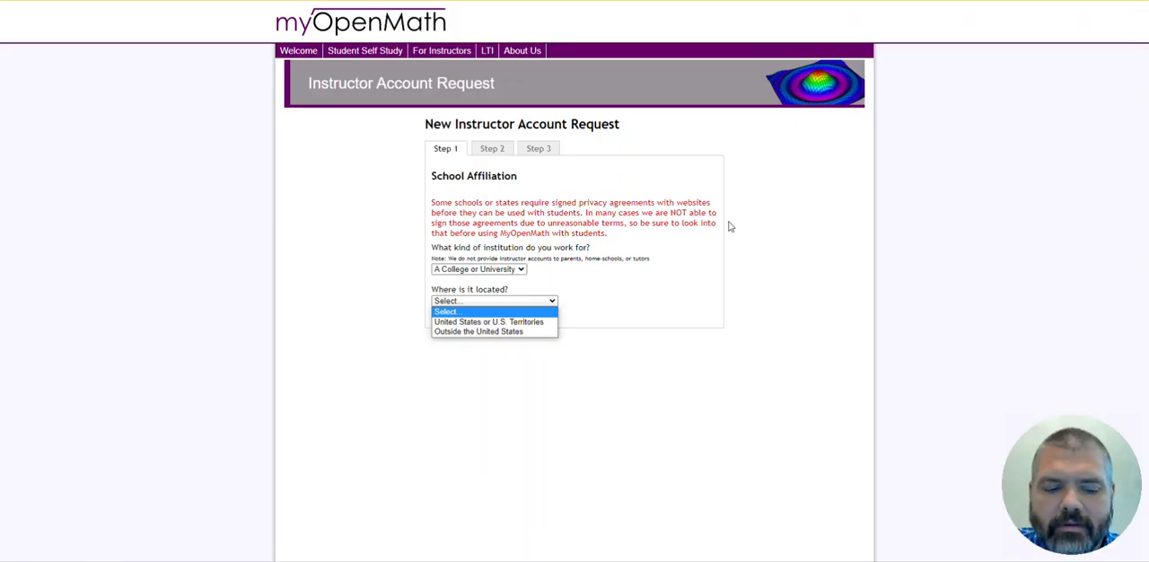
click(306, 54)
click(305, 52)
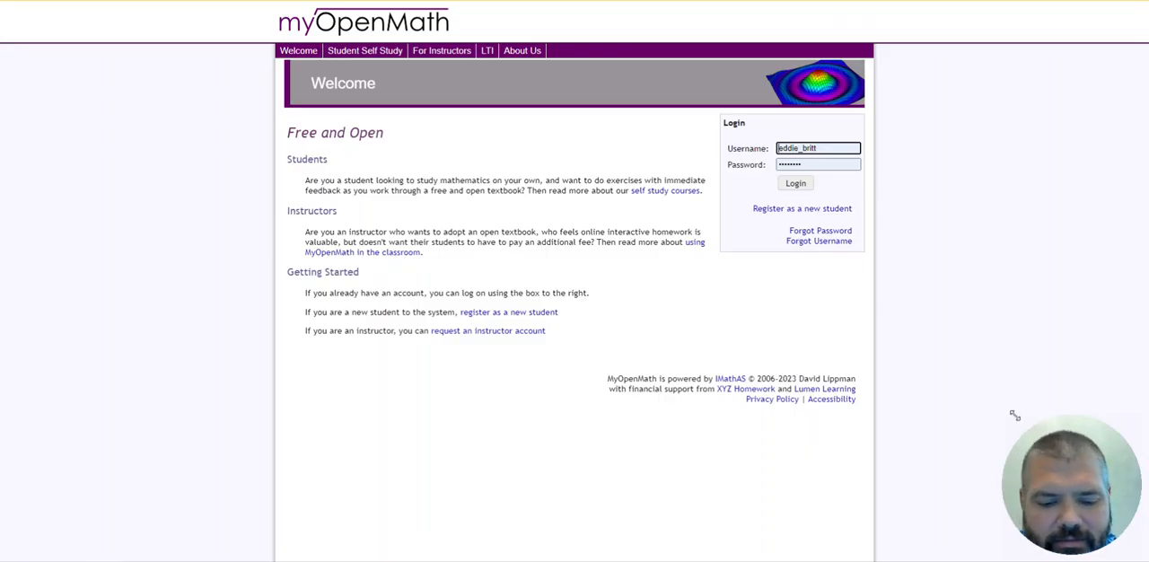
- Log in to the instructor account with the saved username, re-entering the account password
click(796, 185)
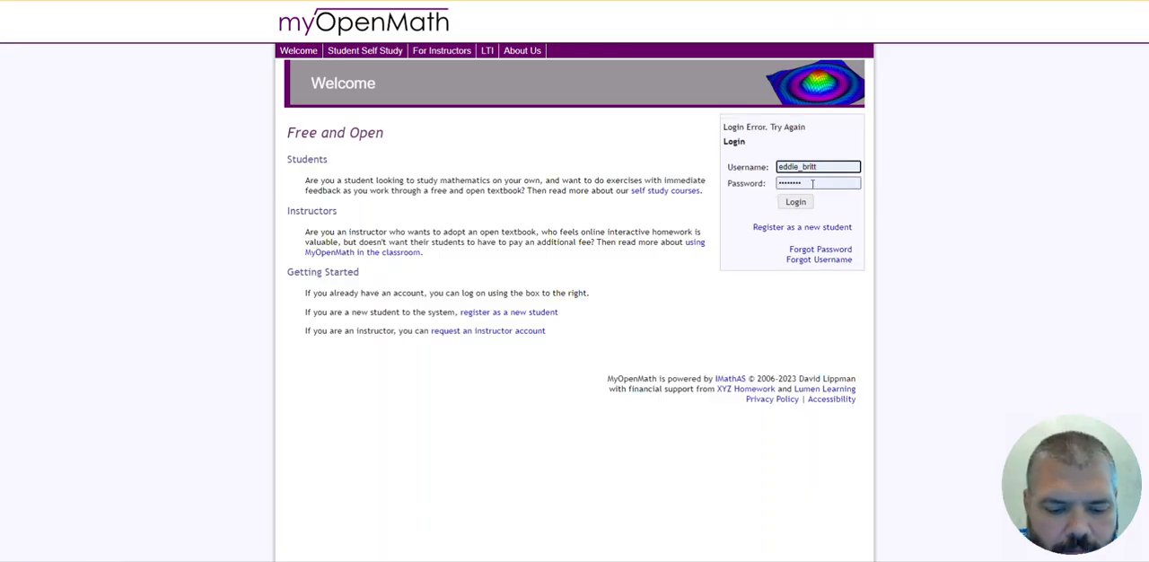
double_click(813, 182)
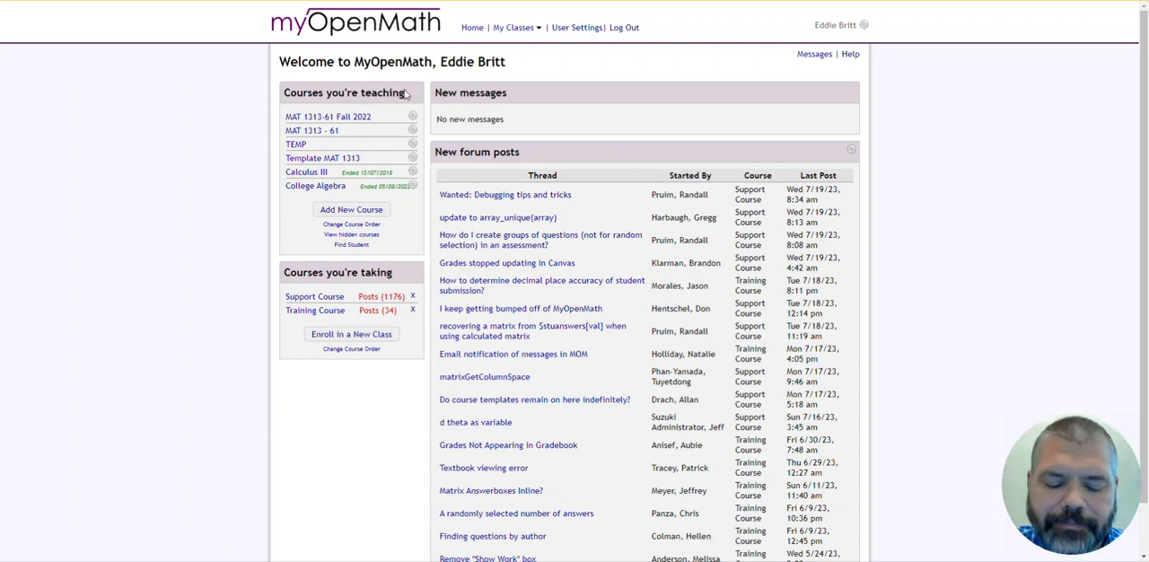
- Start adding a new course by copying from an own or a colleague's course
click(353, 211)
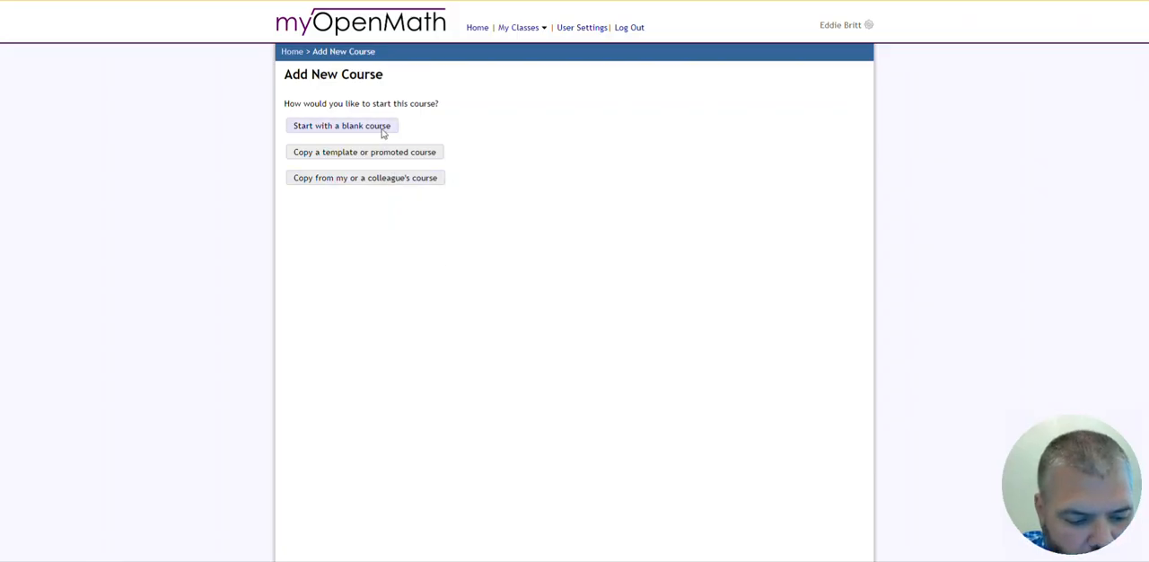
click(370, 181)
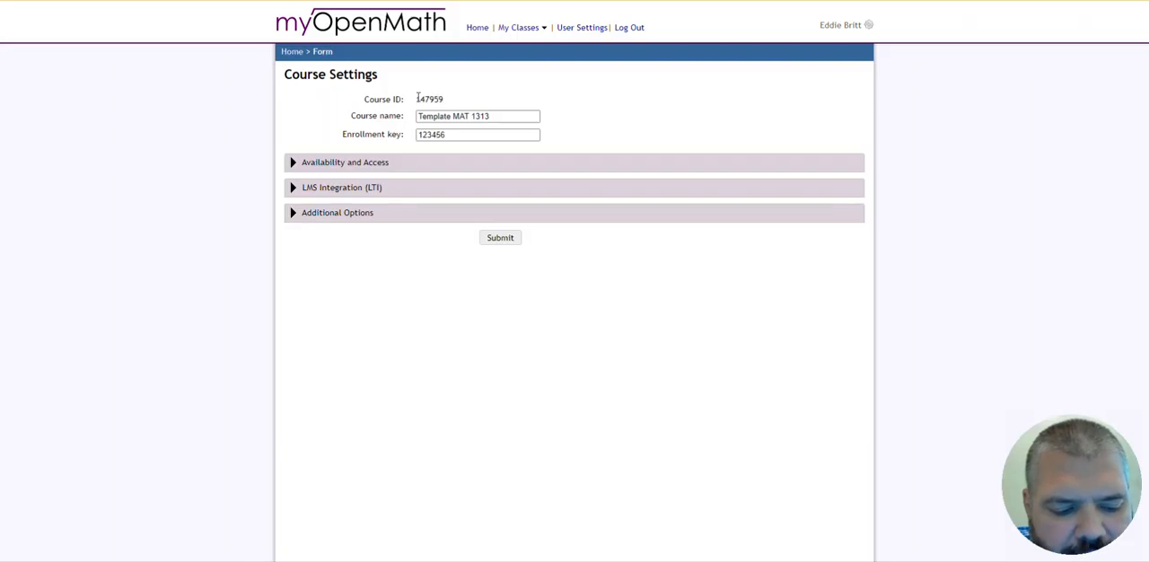
- Copy the course ID from the Template MAT 1313 course settings and return to the home page
drag(417, 99, 444, 103)
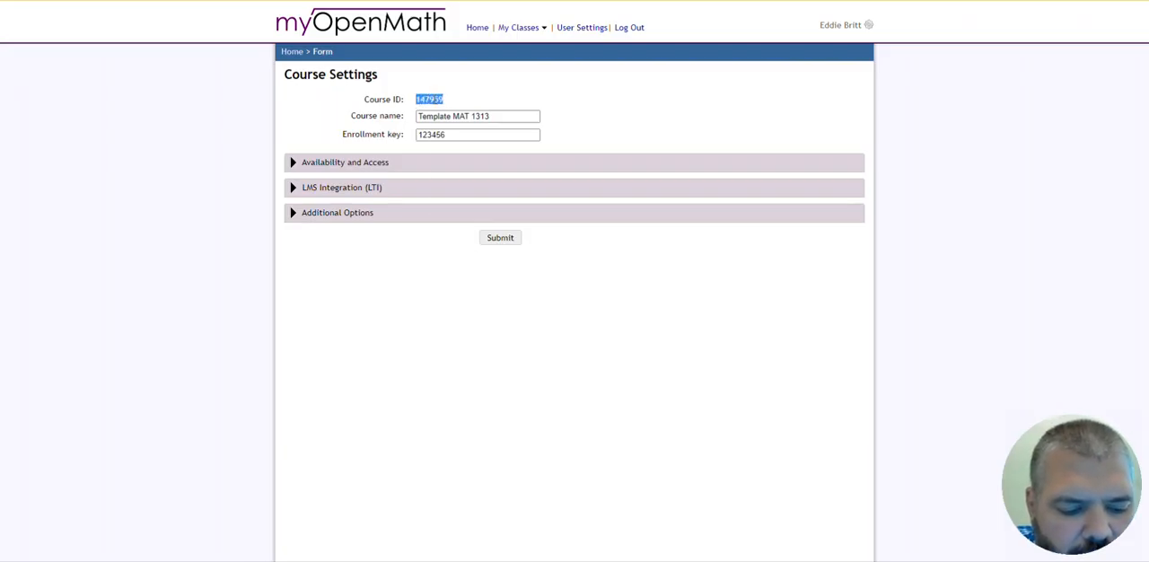
right_click(444, 103)
click(464, 107)
click(464, 103)
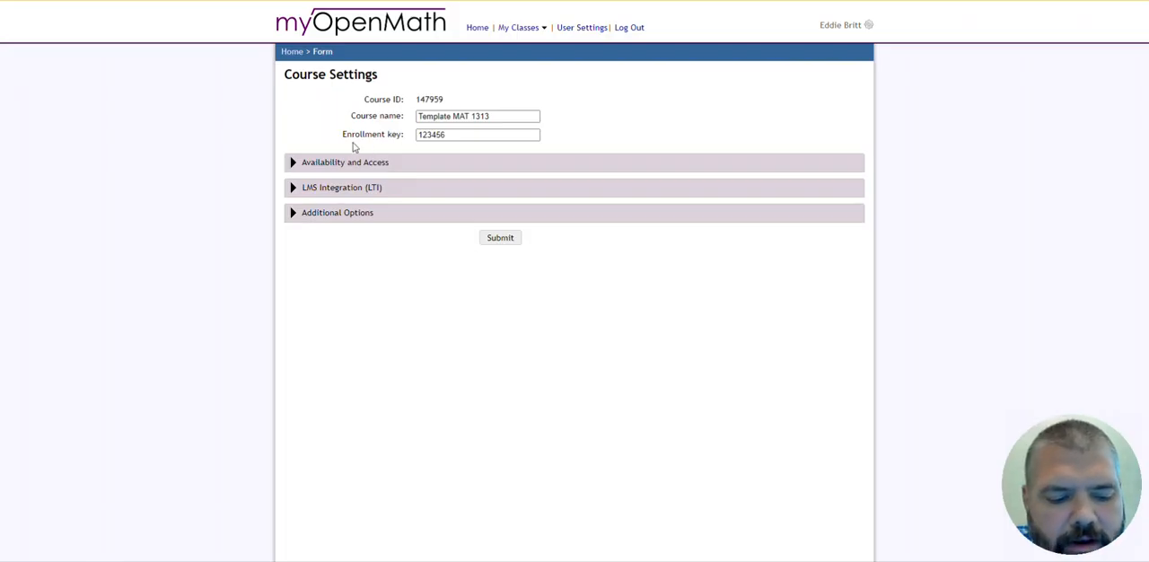
click(418, 137)
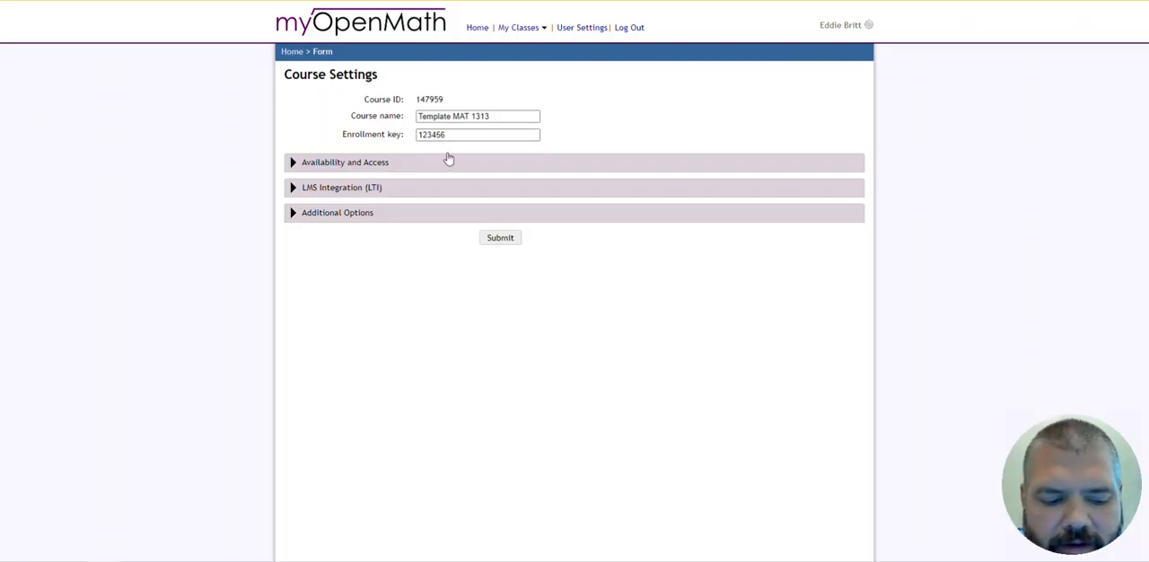
click(294, 51)
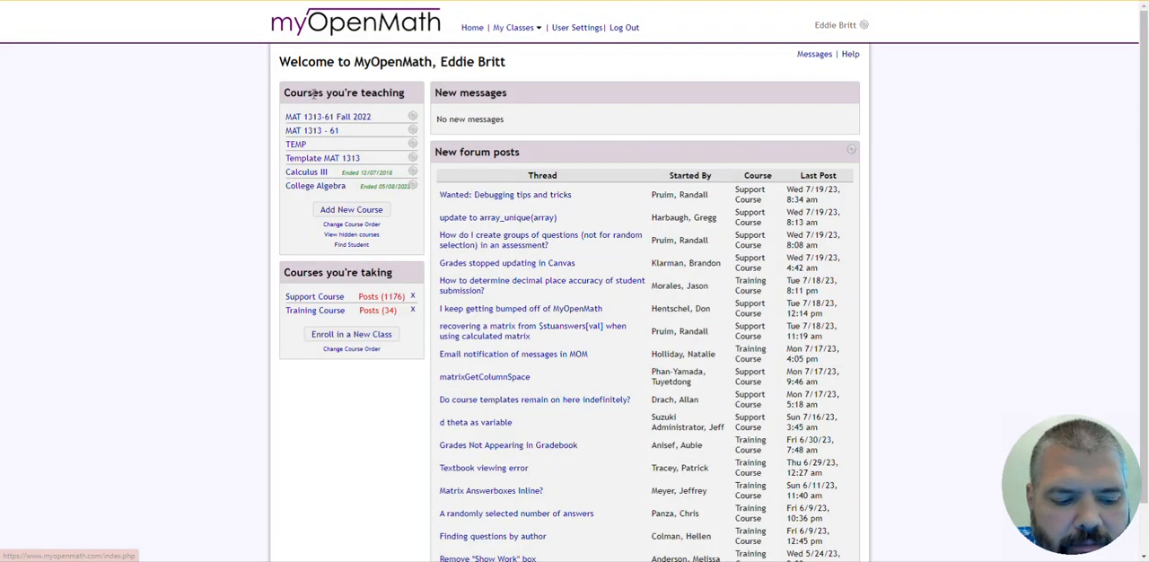
- Add a new course copied from an own or a colleague's course, looking up the source by course ID 147959
click(376, 210)
click(377, 182)
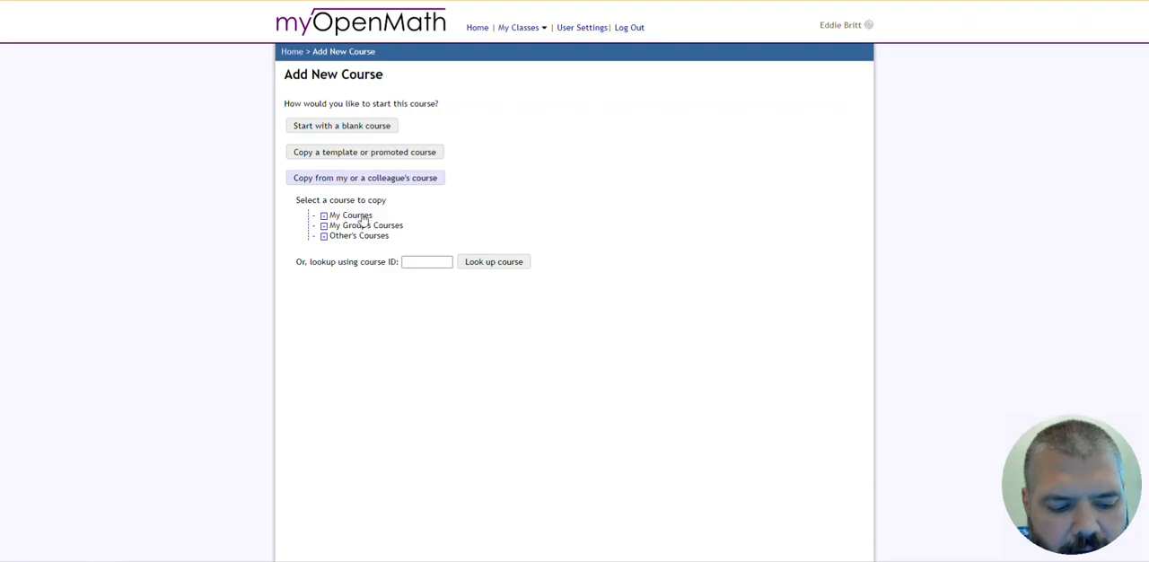
click(427, 261)
right_click(428, 260)
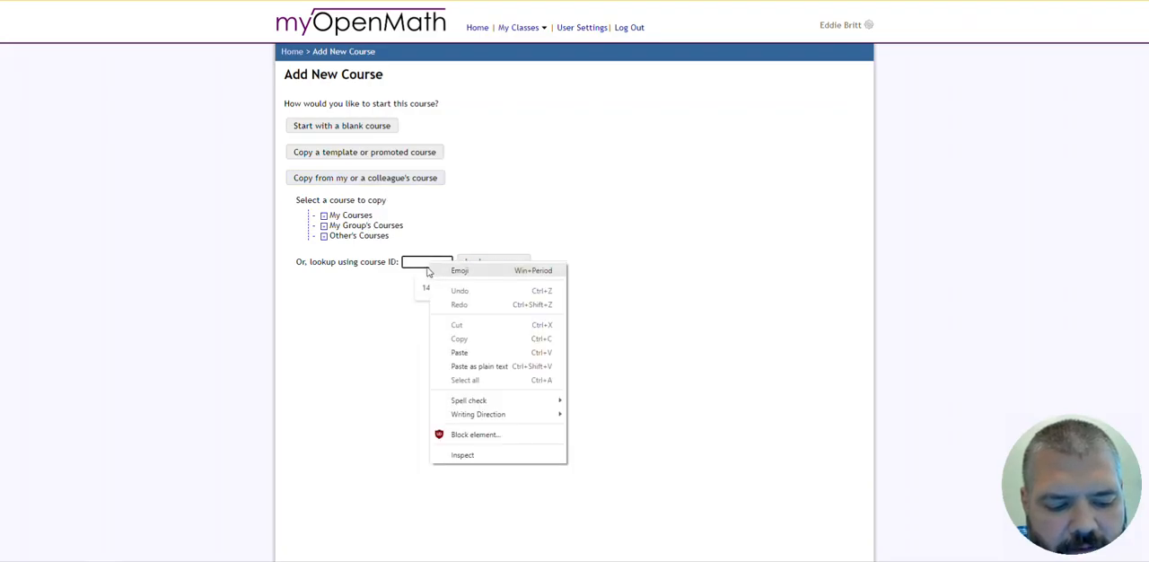
key(ctrl+v)
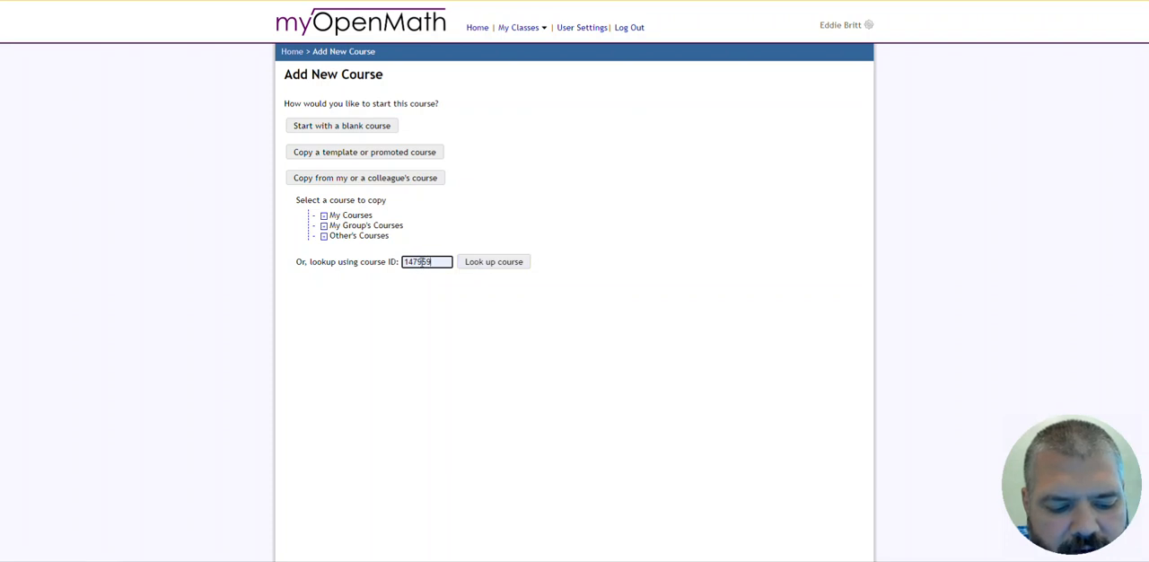
click(496, 267)
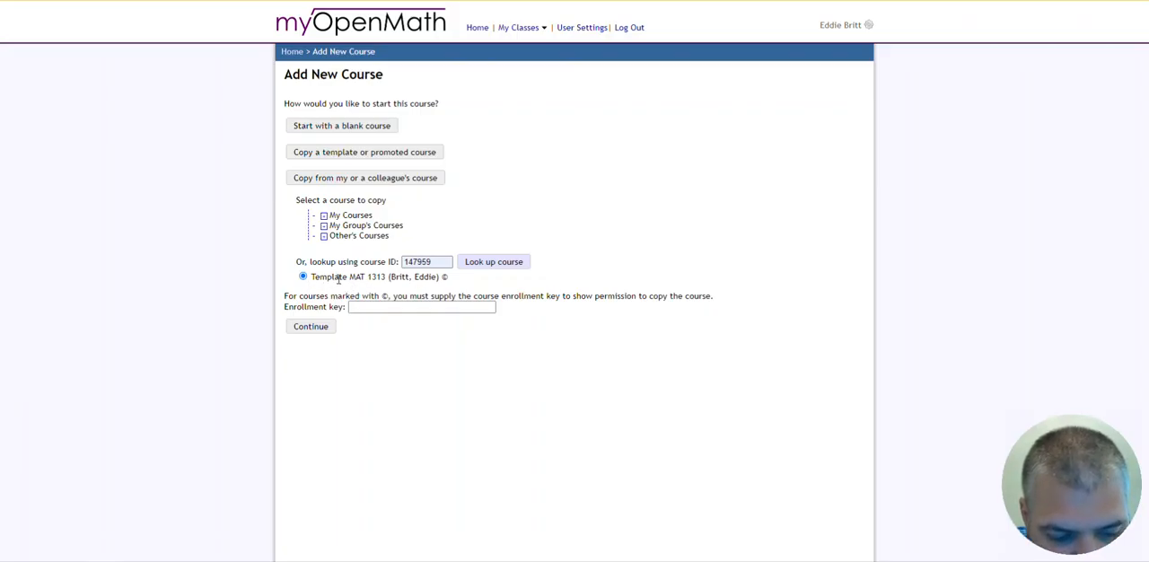
- Enter the template course's enrollment key to permit copying it and continue to the new course's settings
click(381, 307)
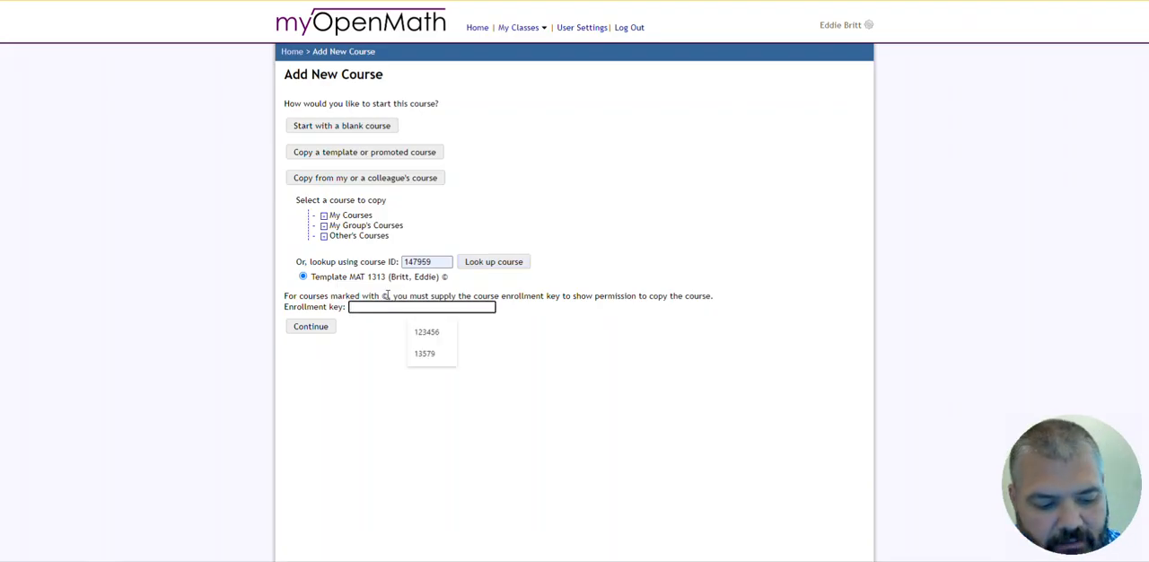
click(431, 333)
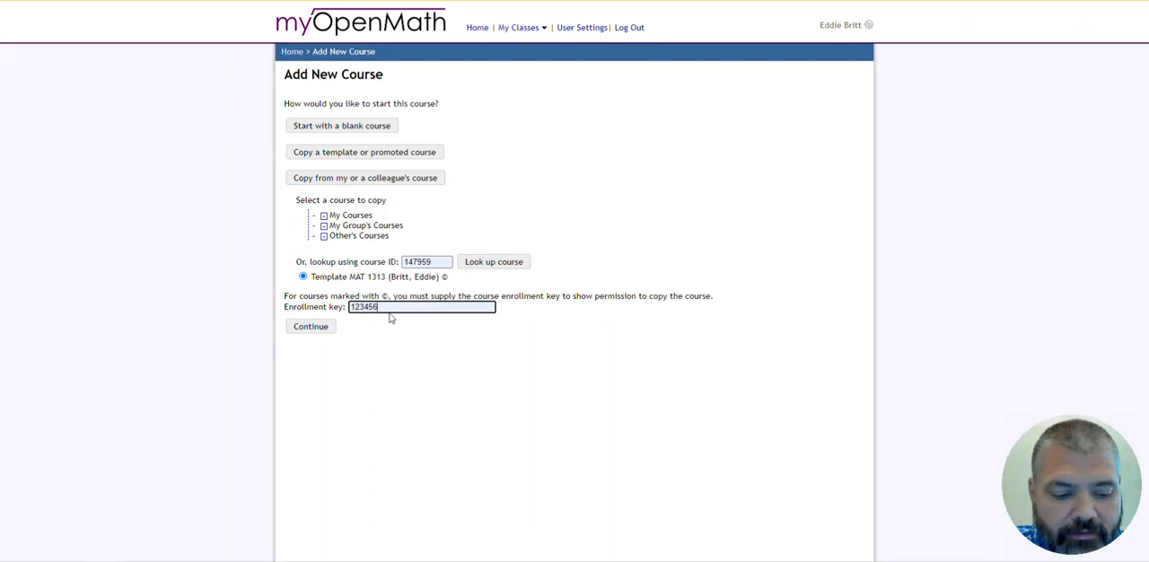
click(329, 327)
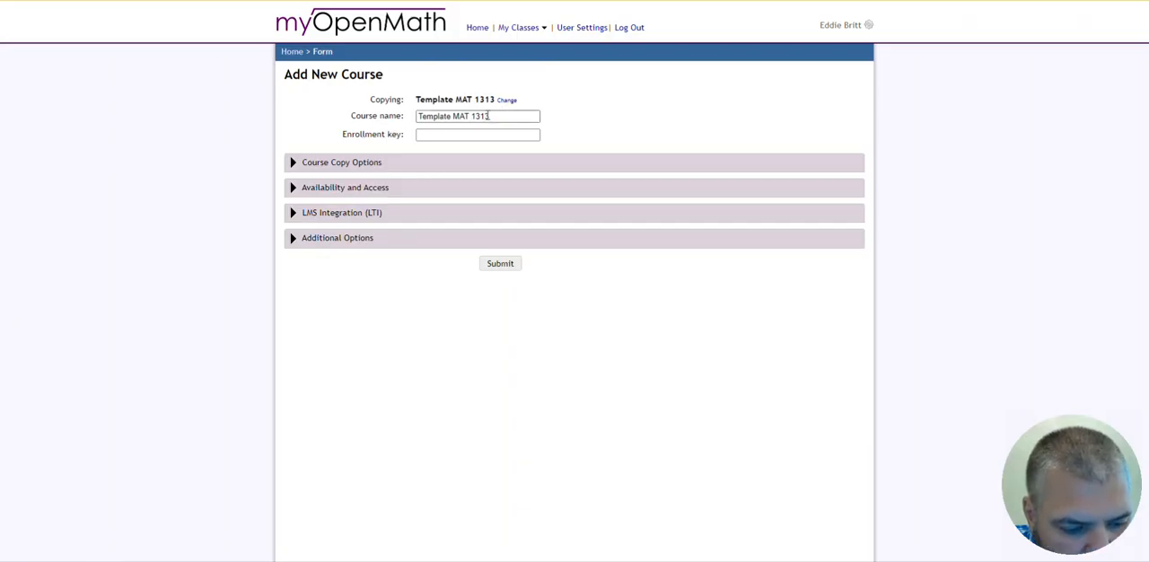
- Name the new course Temp Canvas Course, fill in its enrollment key, and submit it for creation
drag(489, 115, 417, 116)
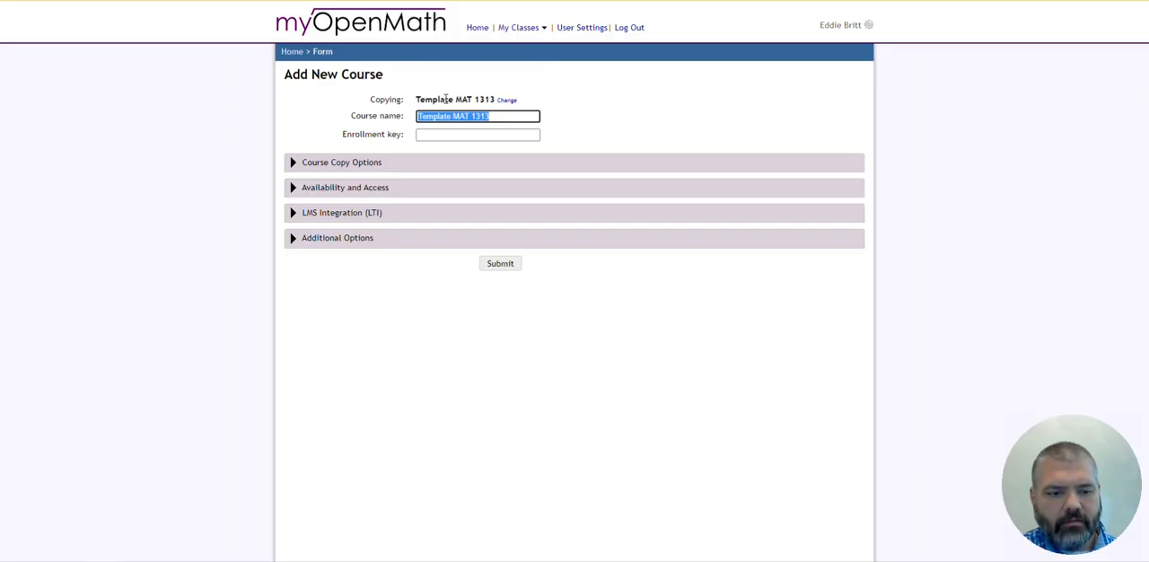
text(Temp)
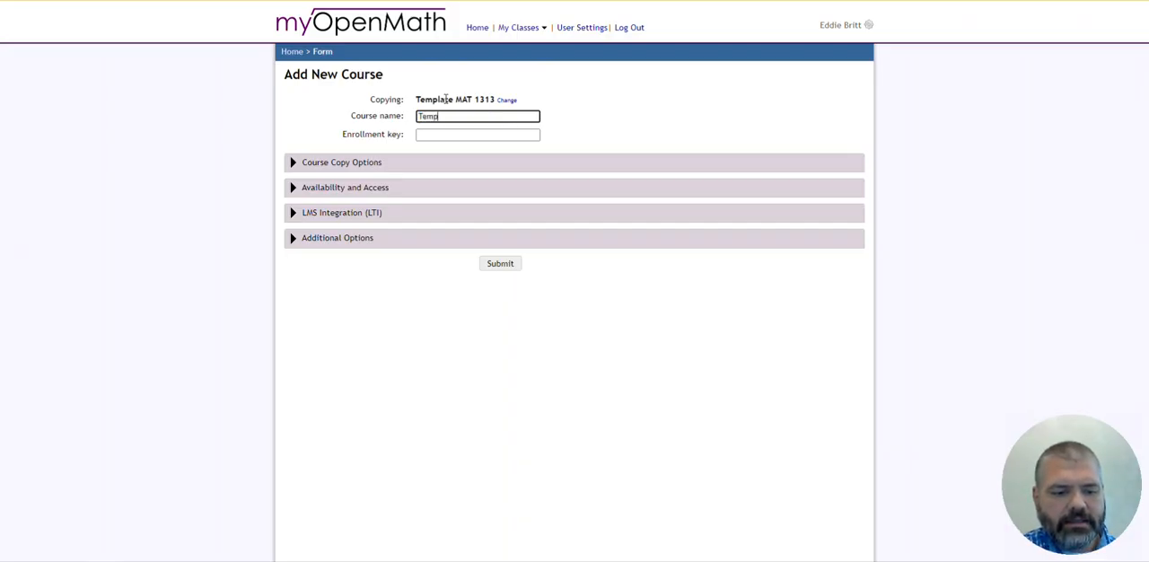
text( Canvas Course)
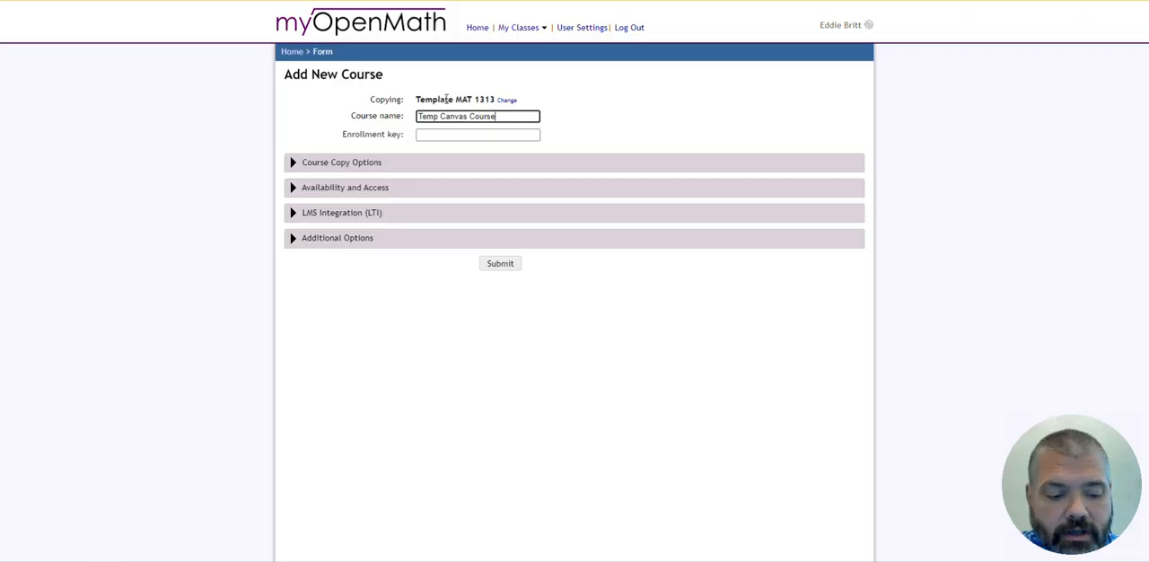
click(440, 134)
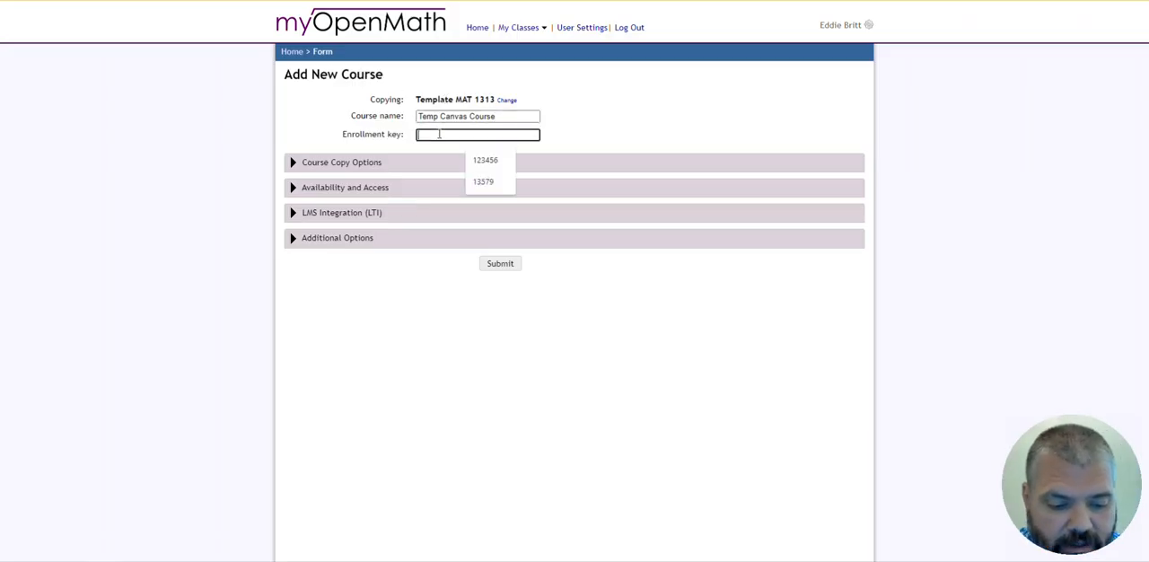
click(486, 160)
click(500, 264)
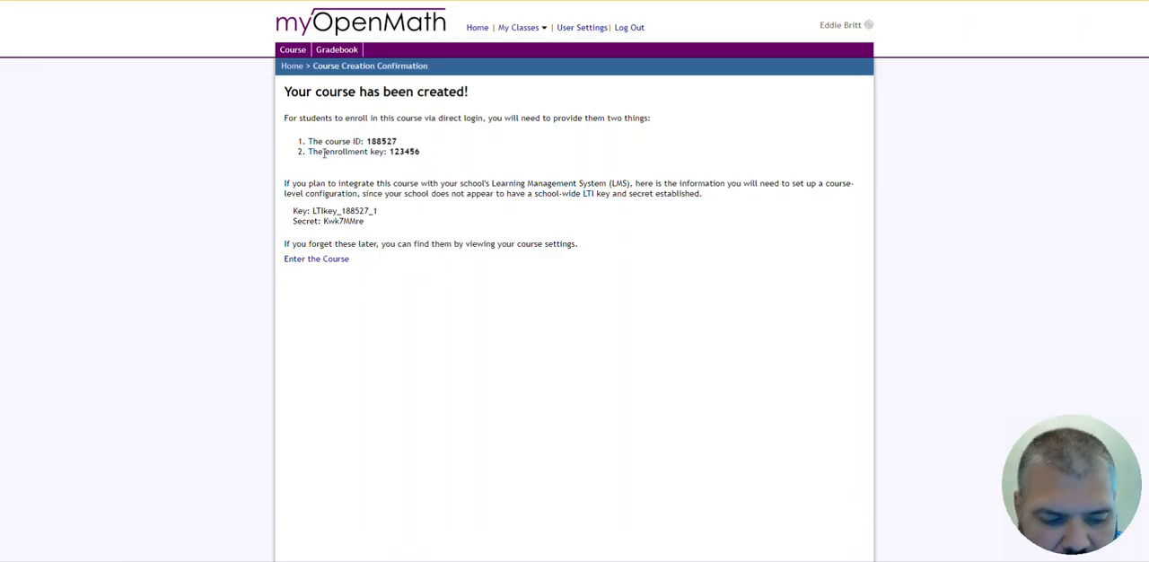
- Review the LTI key and secret given for LMS integration on the course creation confirmation page
drag(311, 210, 381, 215)
click(335, 211)
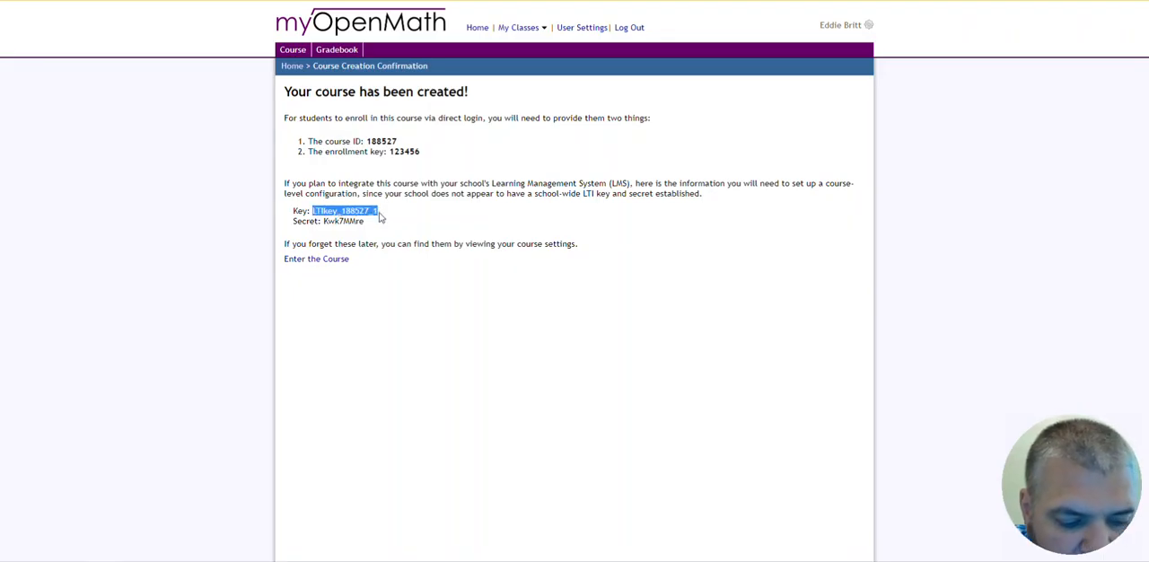
click(379, 215)
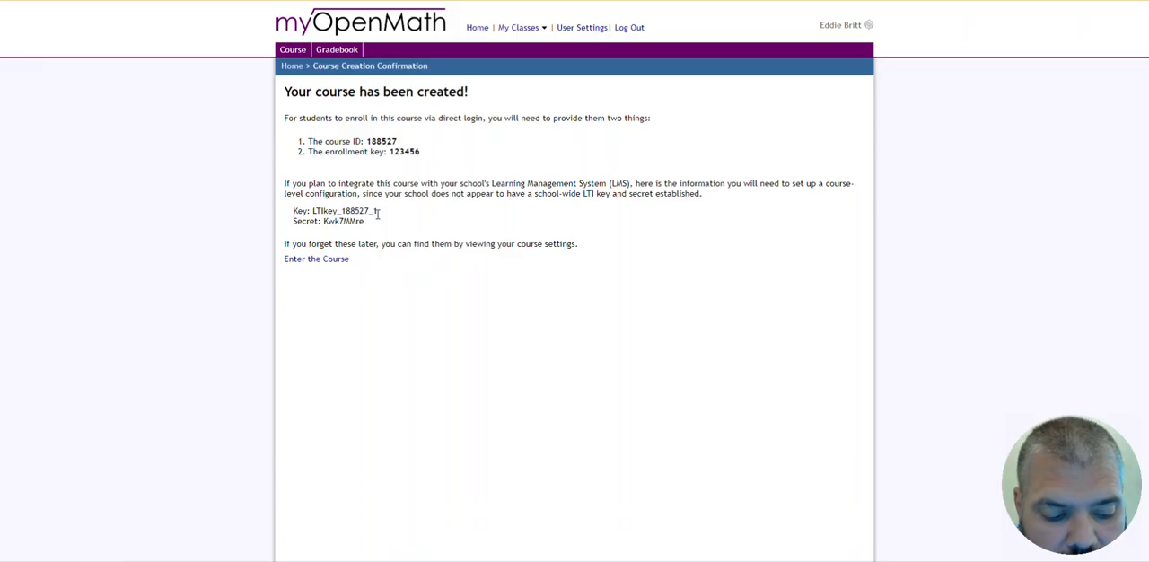
drag(324, 221, 382, 227)
click(368, 223)
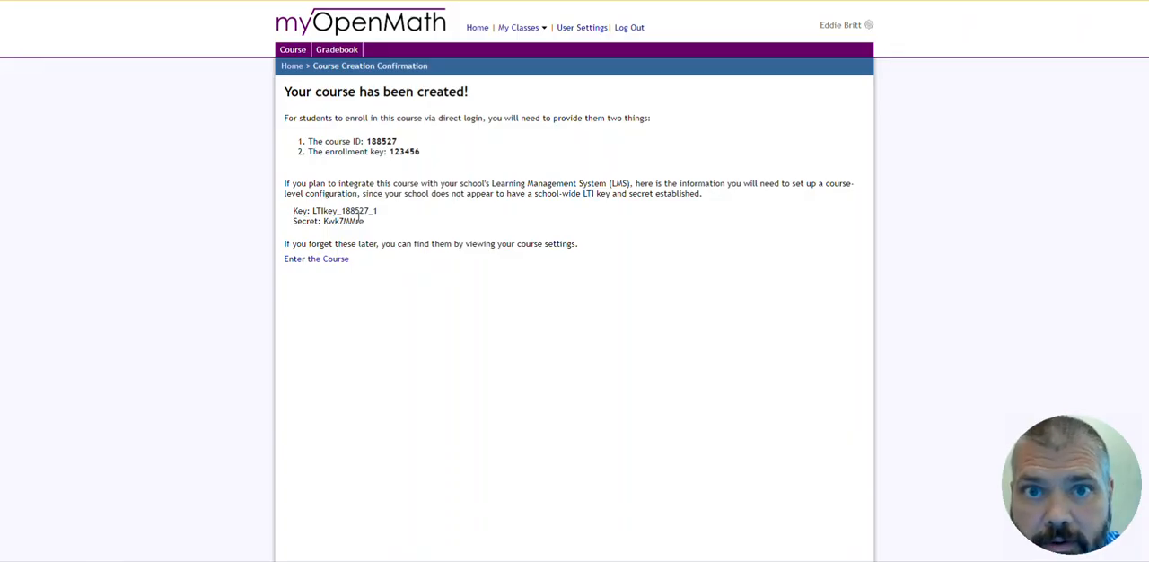
- Enter the newly created Temp Canvas Course and look over its list of modules
click(307, 265)
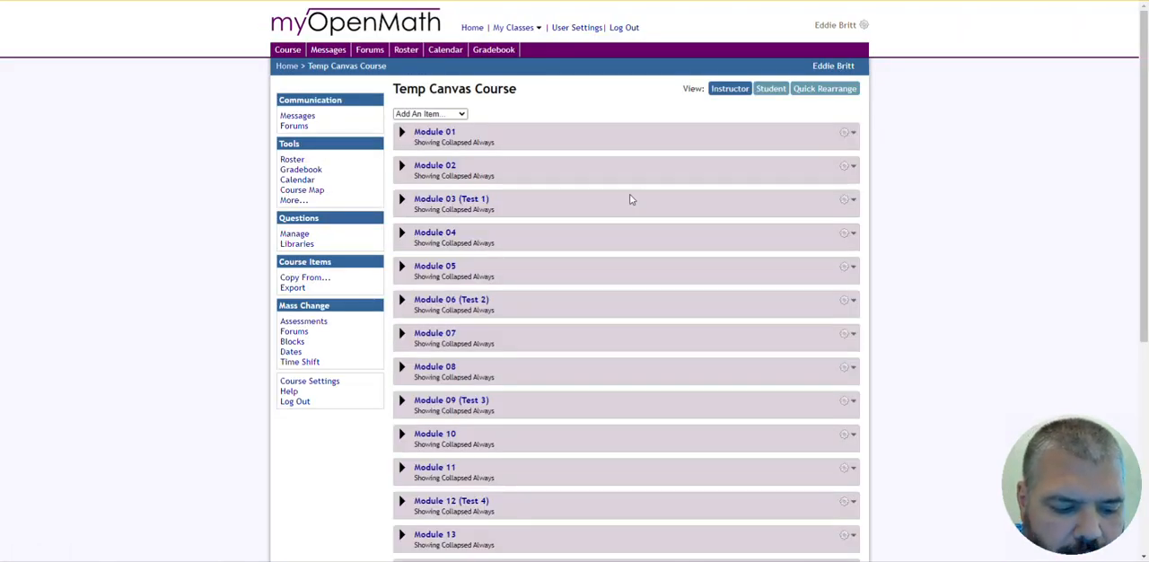
scroll(627, 207, down, 1)
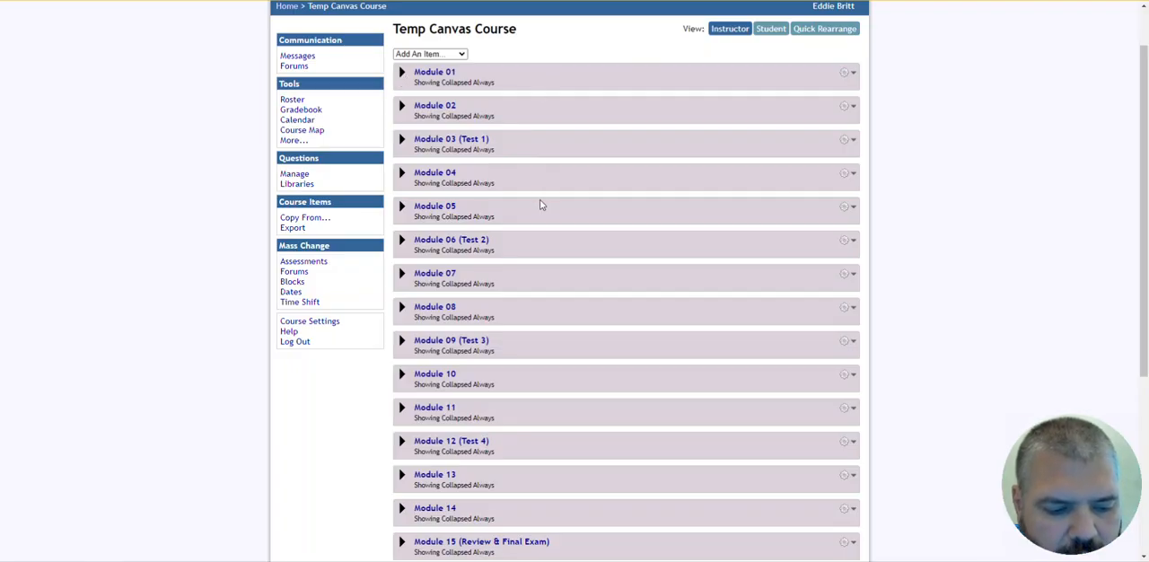
scroll(541, 205, down, 5)
scroll(535, 211, up, 6)
- Expand Module 01, Module 02 and Module 03 (Test 1) to examine how the copied content is organized
click(402, 133)
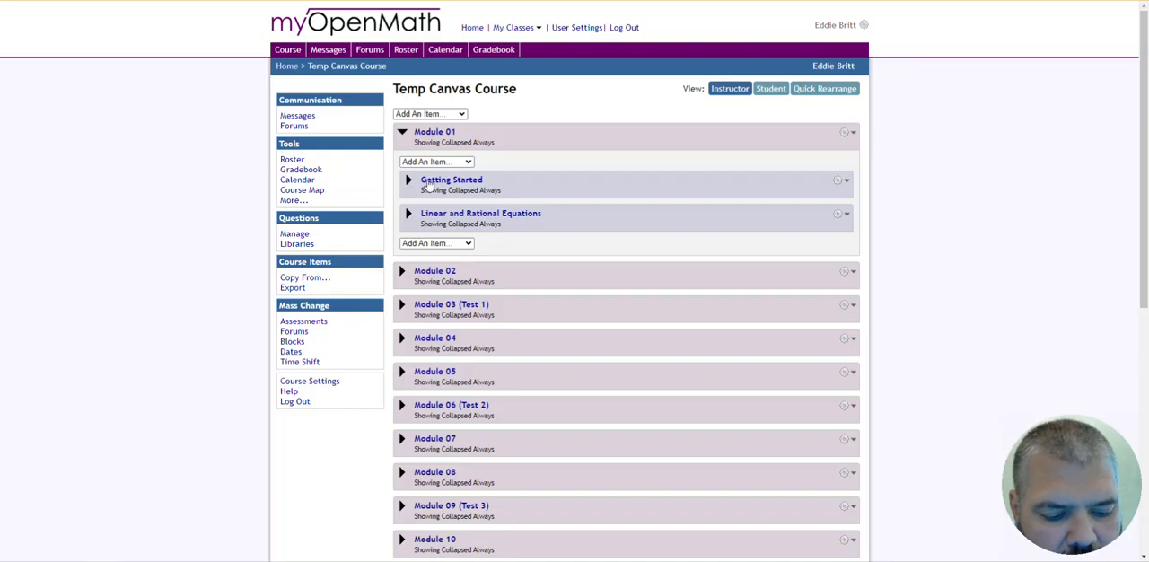
click(402, 272)
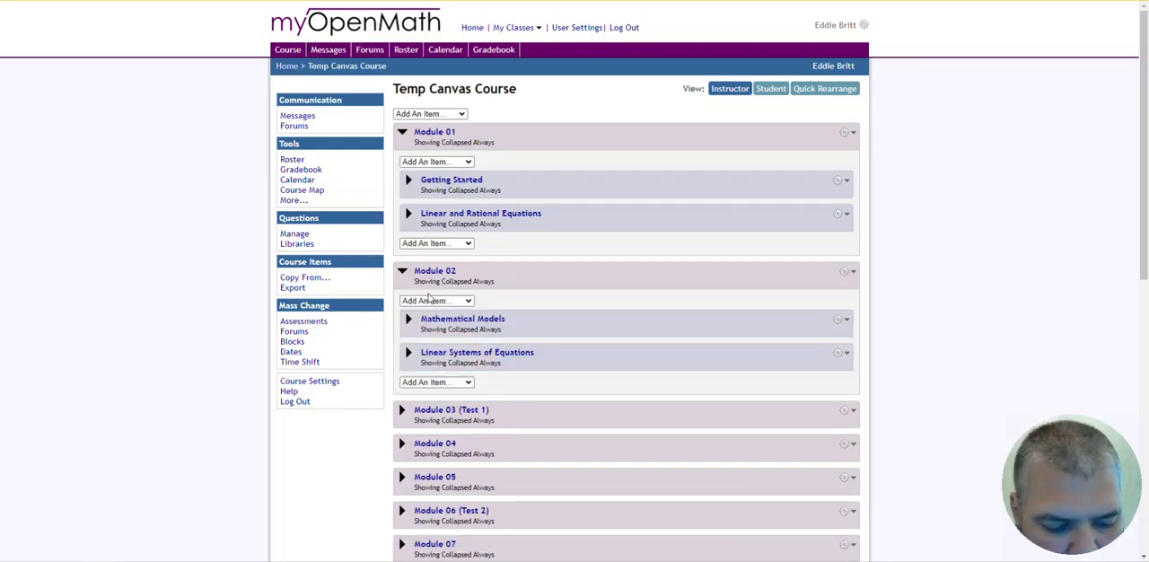
scroll(421, 302, down, 2)
click(402, 292)
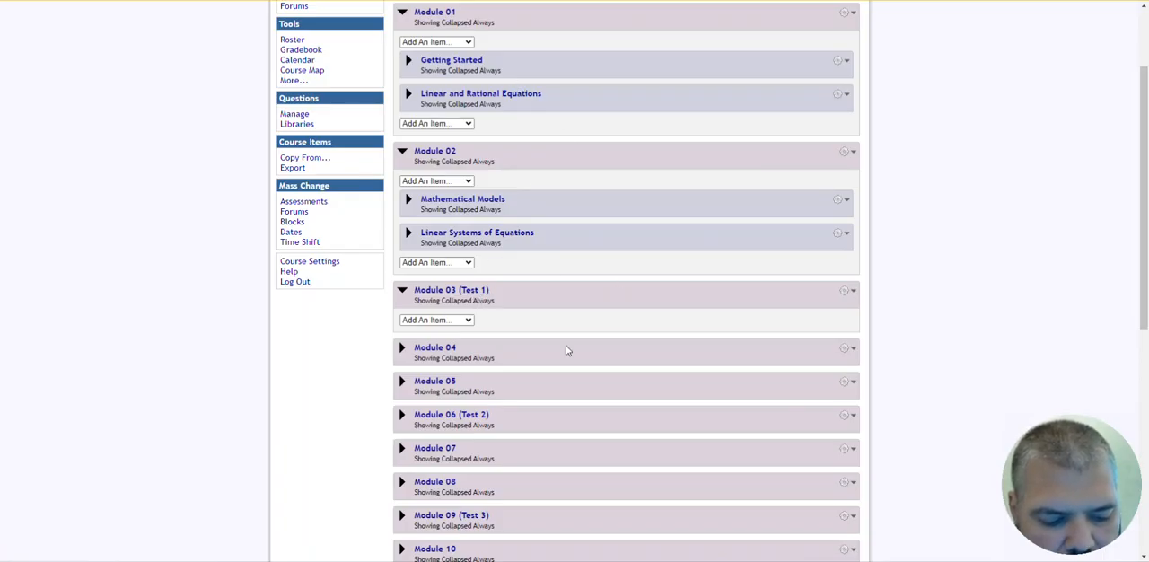
scroll(564, 346, down, 2)
scroll(566, 353, down, 1)
scroll(489, 256, up, 4)
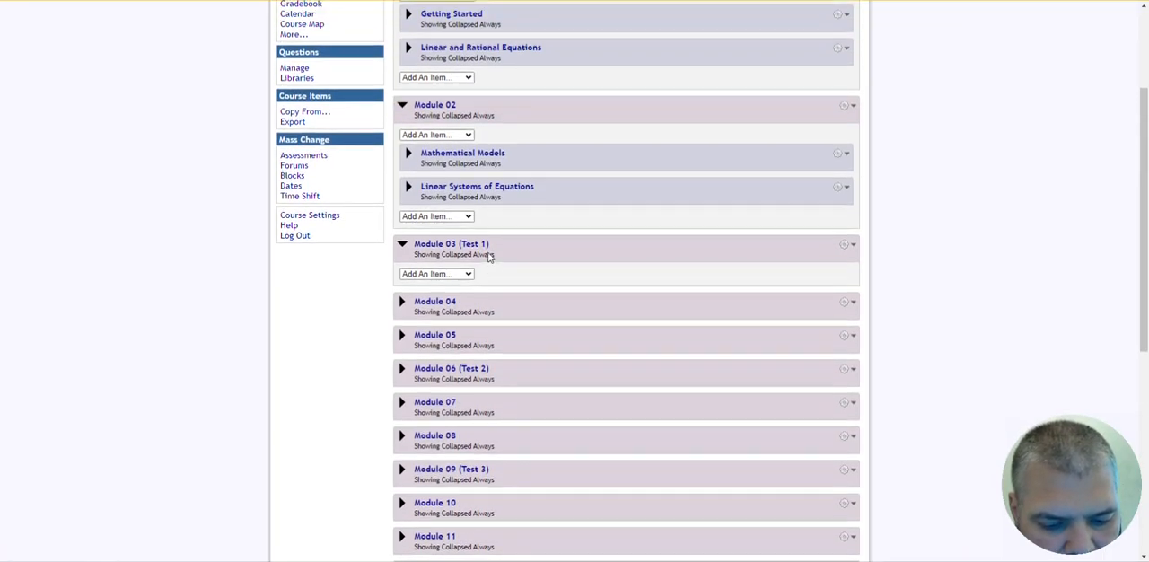
scroll(565, 213, up, 1)
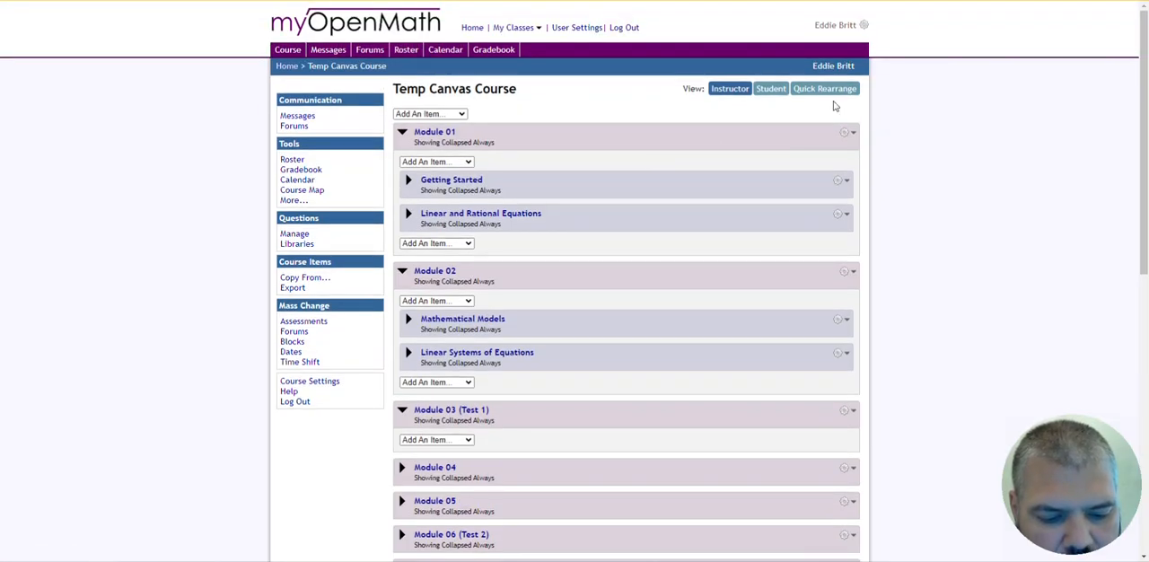
scroll(729, 274, down, 7)
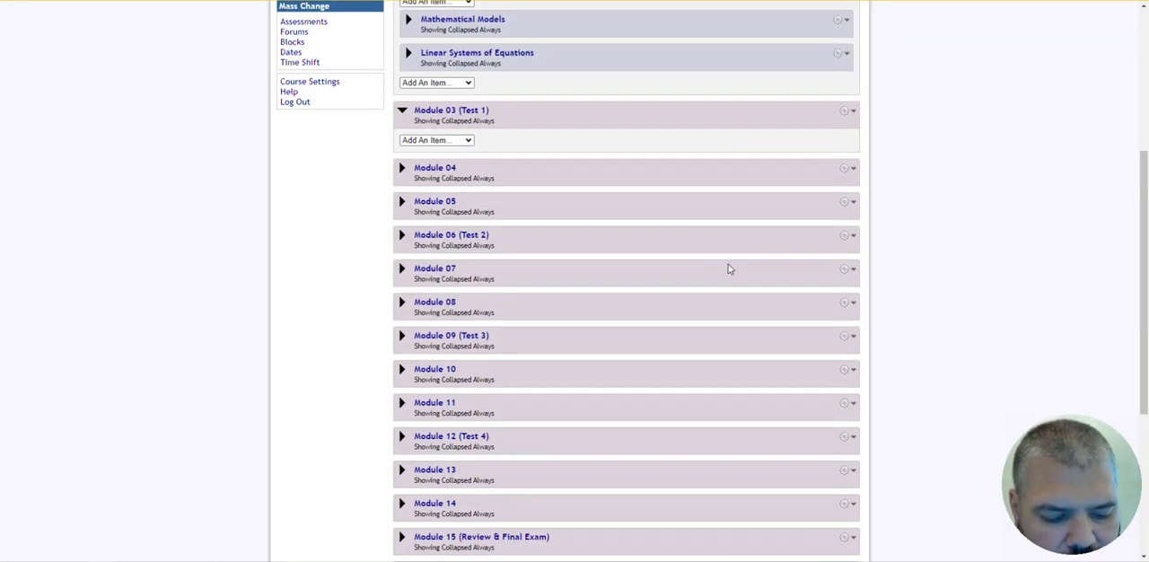
- Expand the (Overplacement Sections) and (Optional Sections) blocks to examine the extra topics included in the copied course
scroll(634, 175, down, 3)
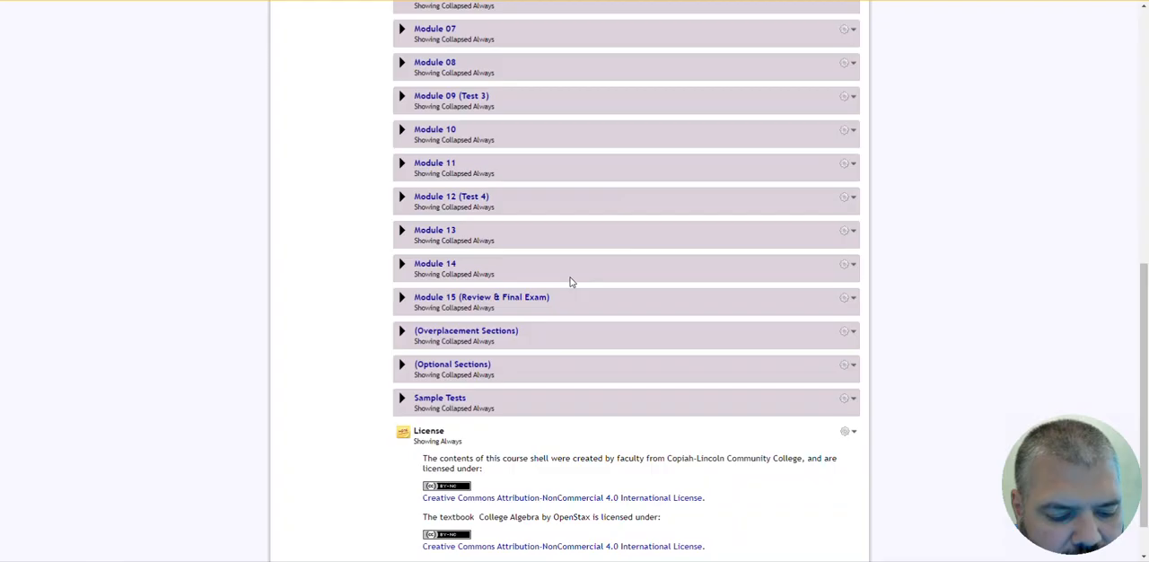
click(446, 332)
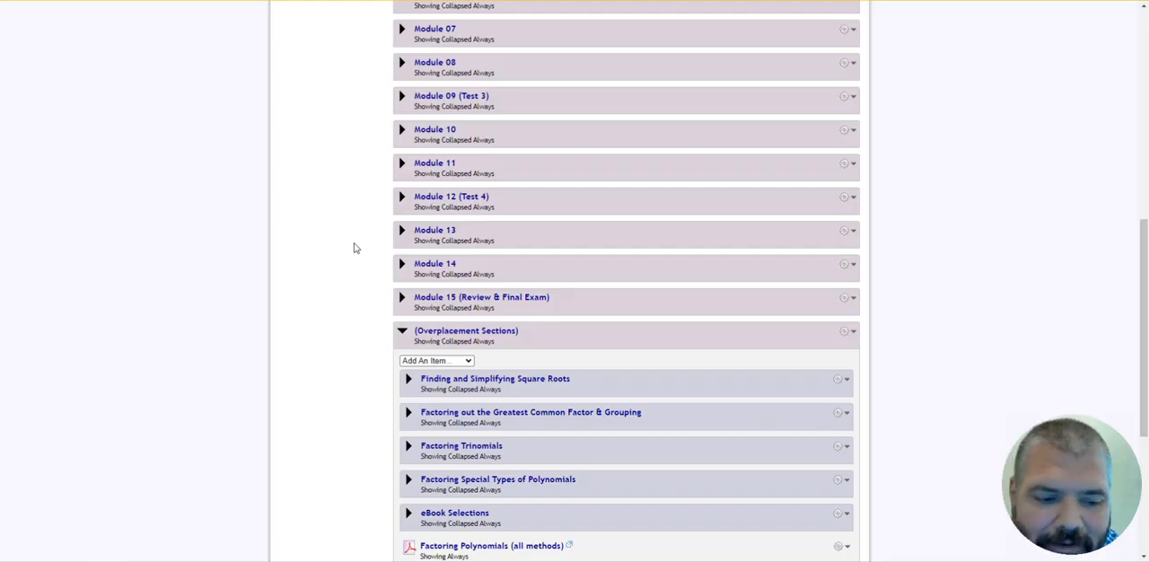
scroll(377, 201, up, 3)
scroll(377, 201, up, 3)
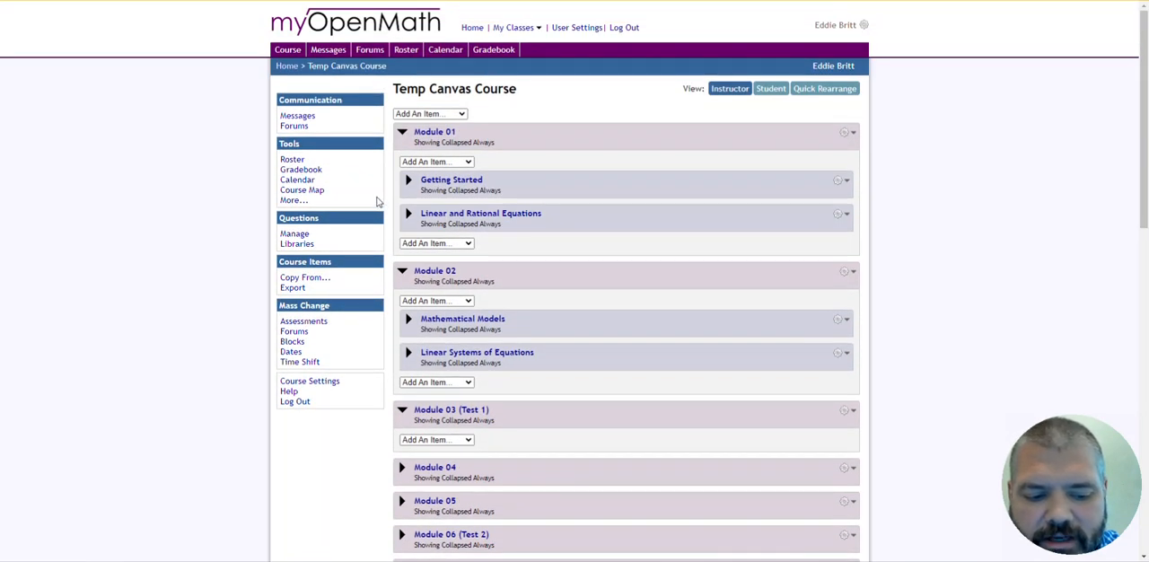
scroll(377, 202, down, 4)
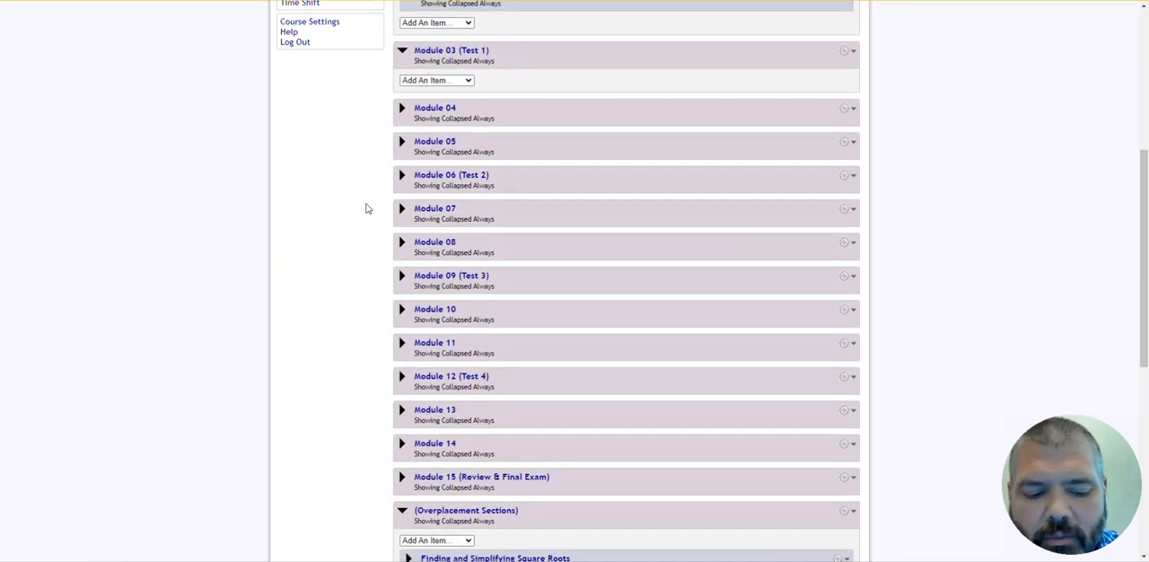
scroll(364, 161, up, 4)
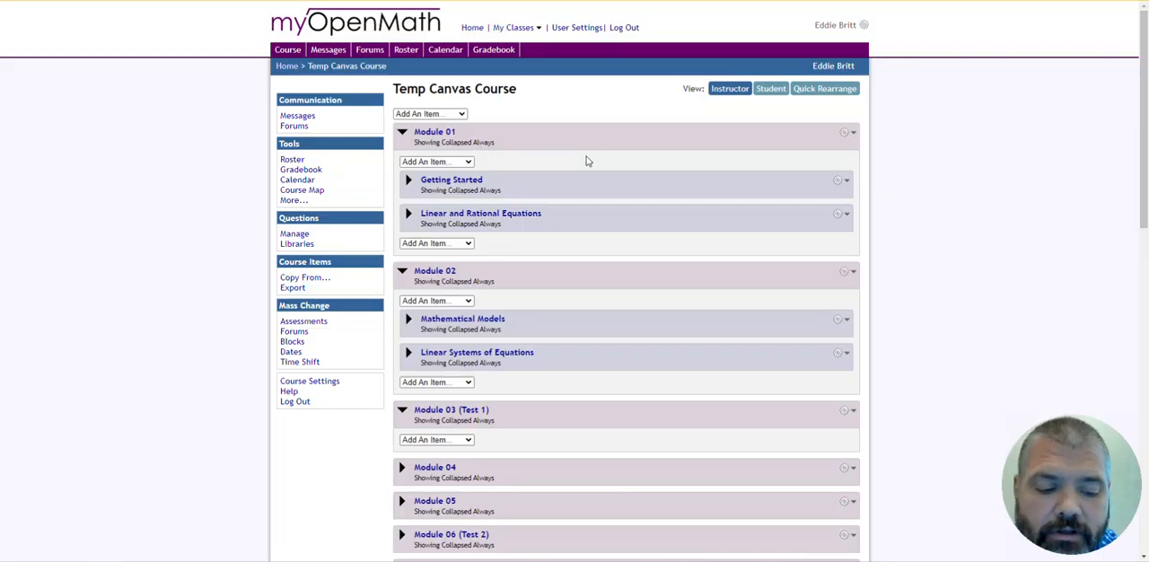
scroll(587, 161, down, 10)
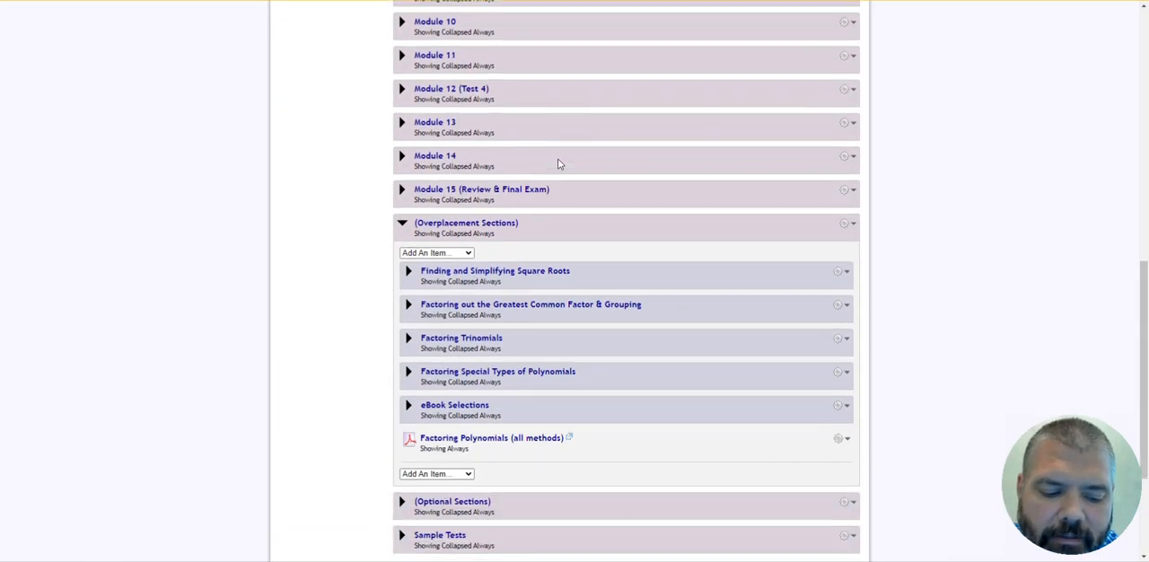
scroll(558, 164, down, 3)
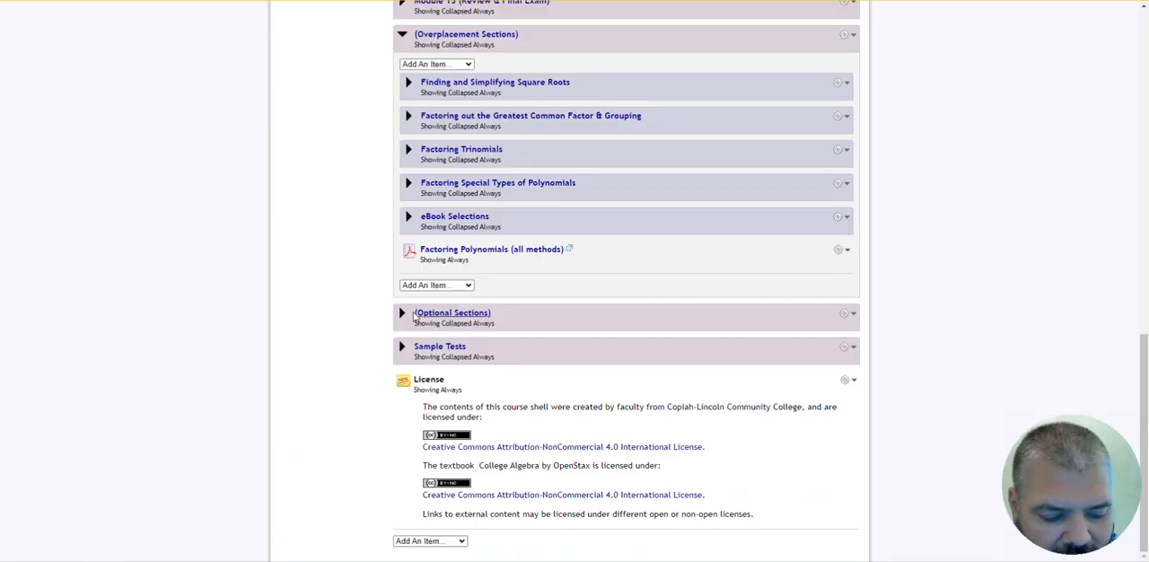
click(402, 313)
scroll(566, 283, down, 1)
scroll(567, 282, down, 1)
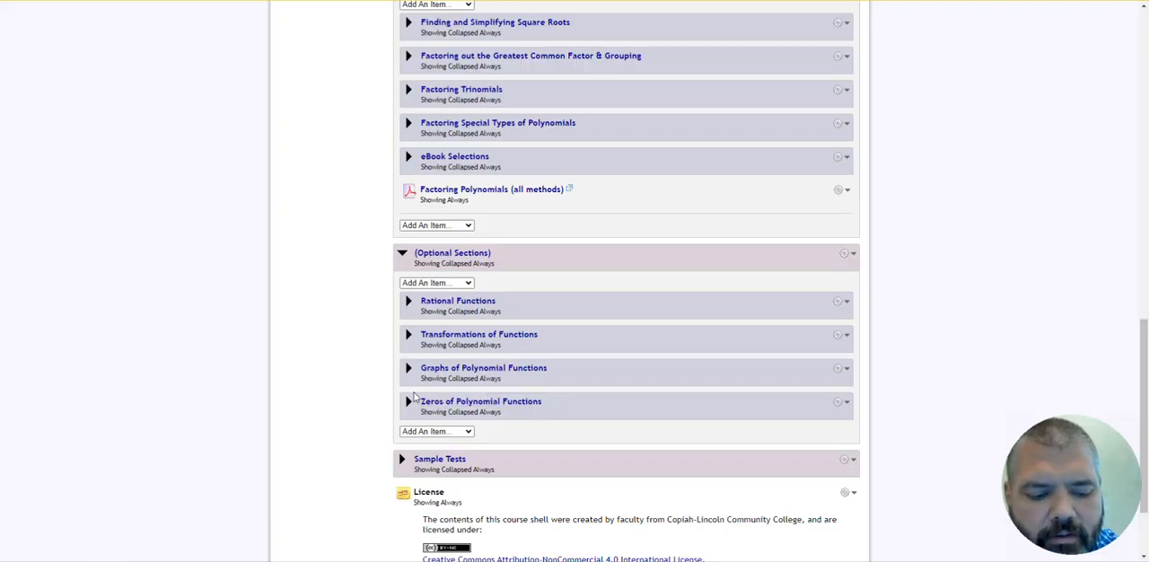
- Expand Mathematical Models in Module 02 and Factoring Trinomials in the overplacement sections to compare their lessons, homework and quizzes
scroll(433, 325, up, 20)
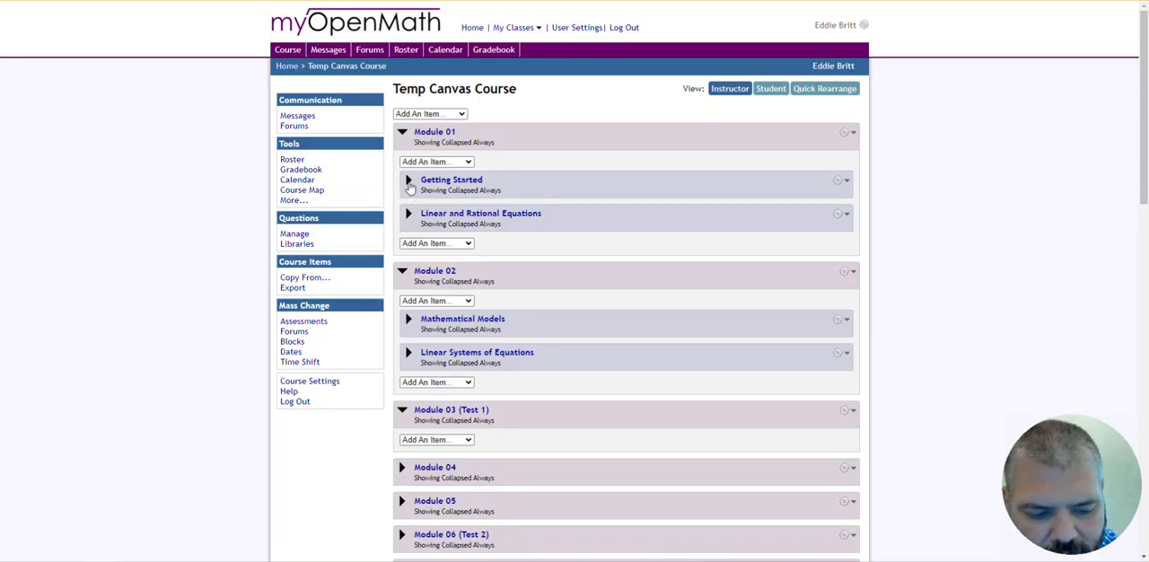
click(409, 319)
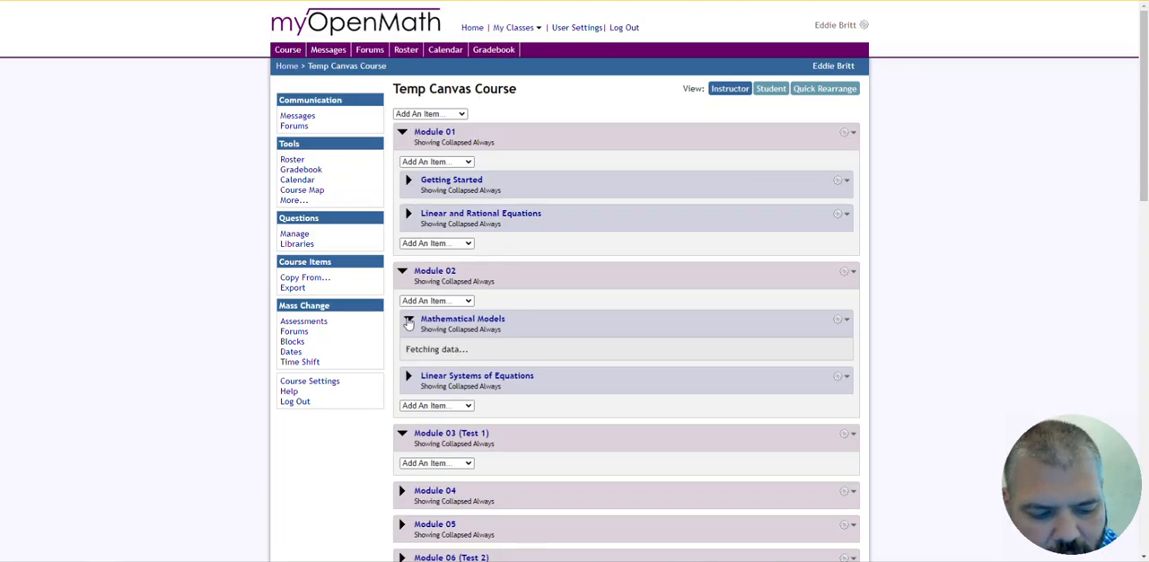
scroll(481, 313, down, 1)
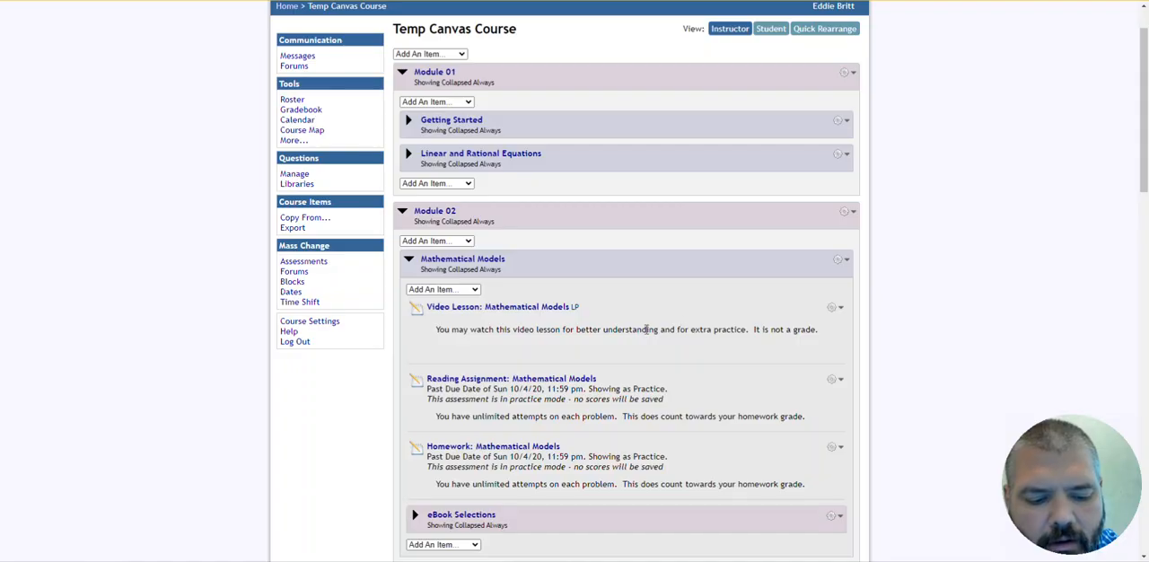
scroll(644, 328, down, 6)
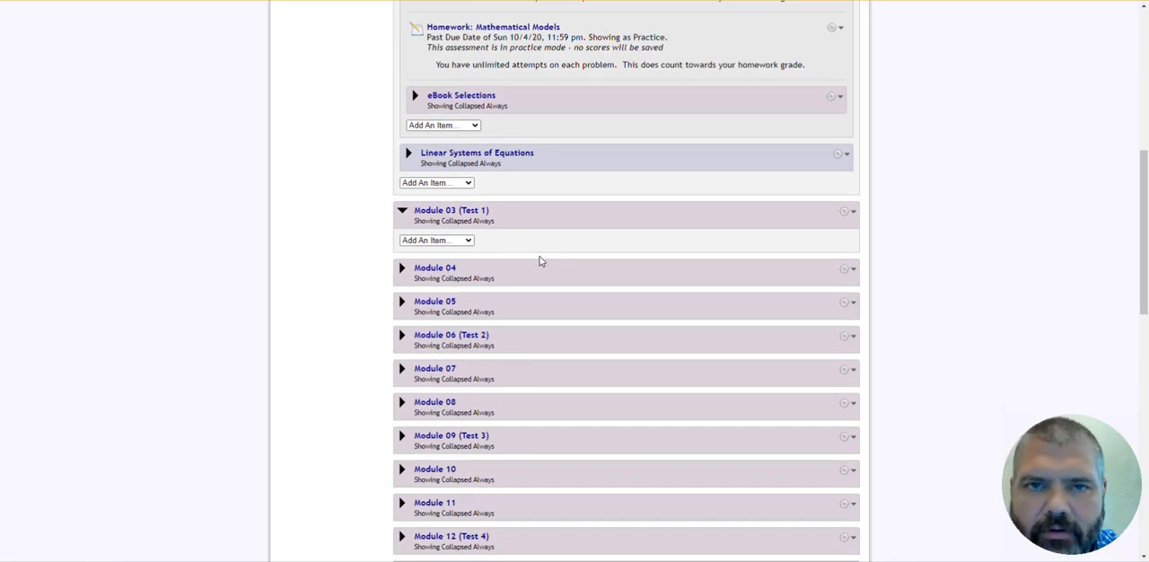
scroll(508, 332, down, 4)
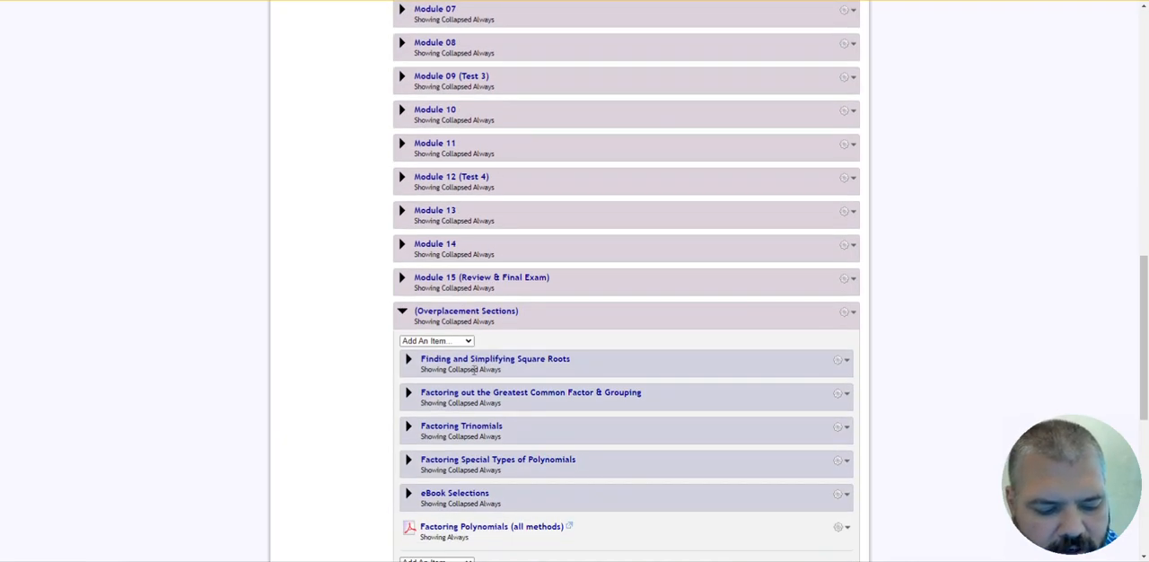
click(430, 428)
scroll(502, 386, down, 3)
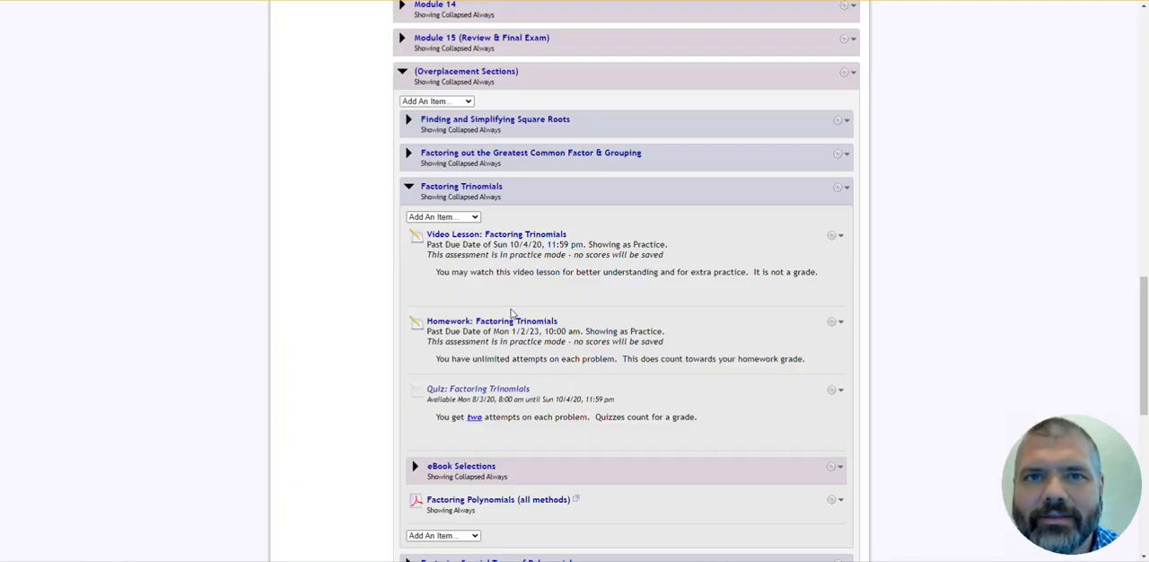
- Show the course in Quick Rearrange view and expand Module 04 to see its contents
scroll(551, 327, up, 20)
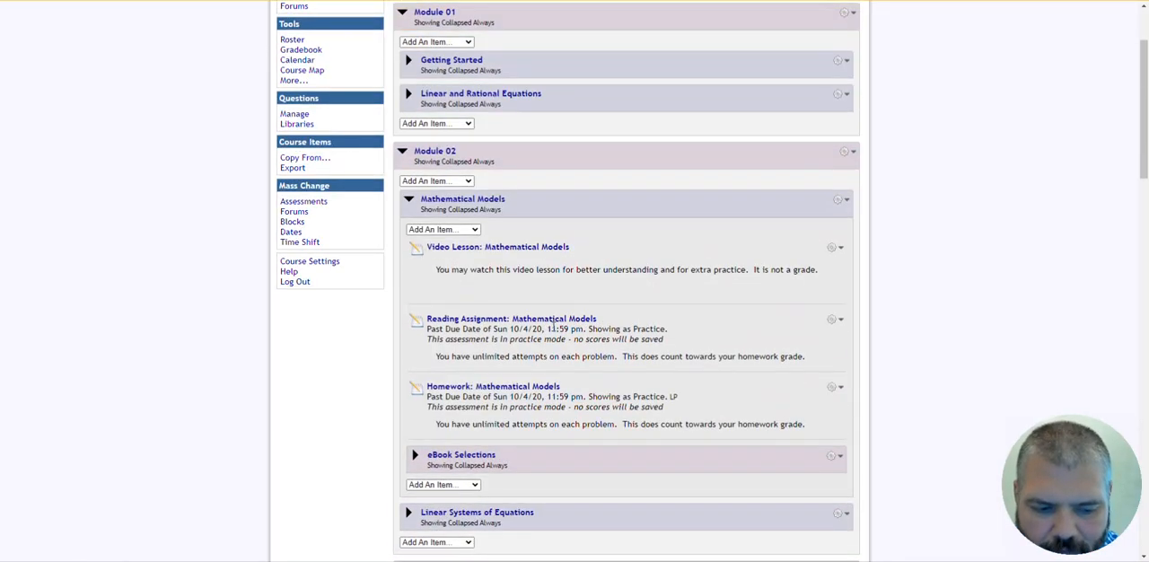
scroll(551, 327, up, 2)
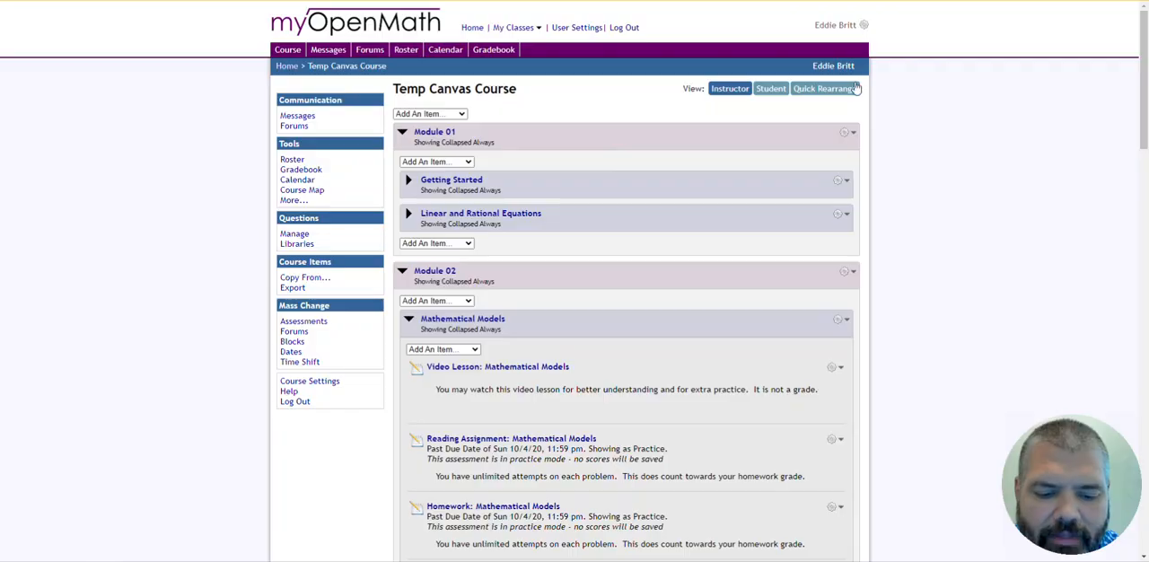
click(822, 88)
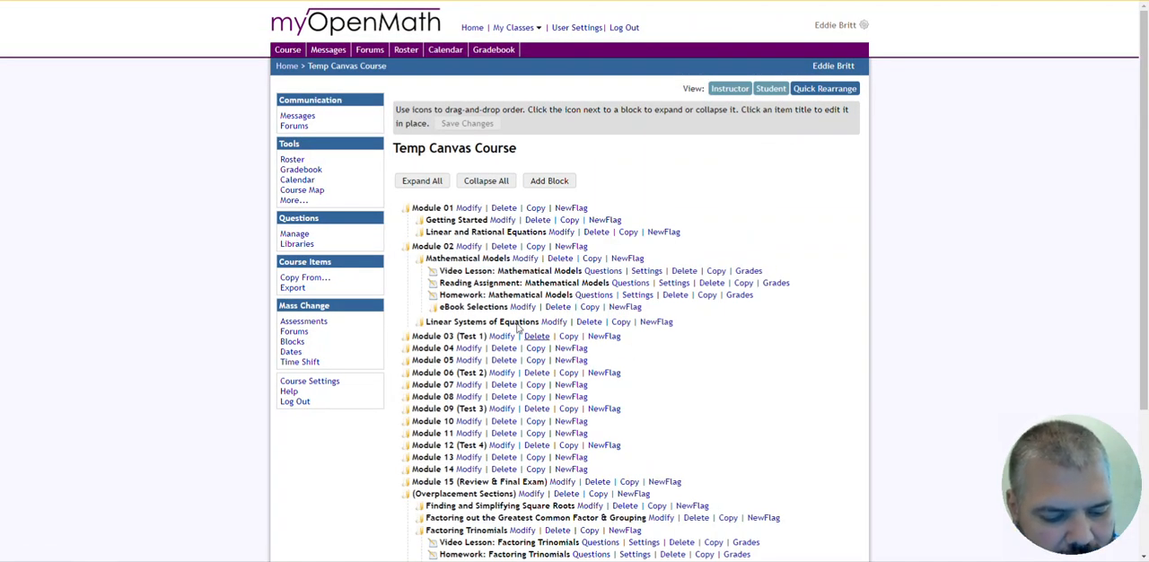
click(406, 349)
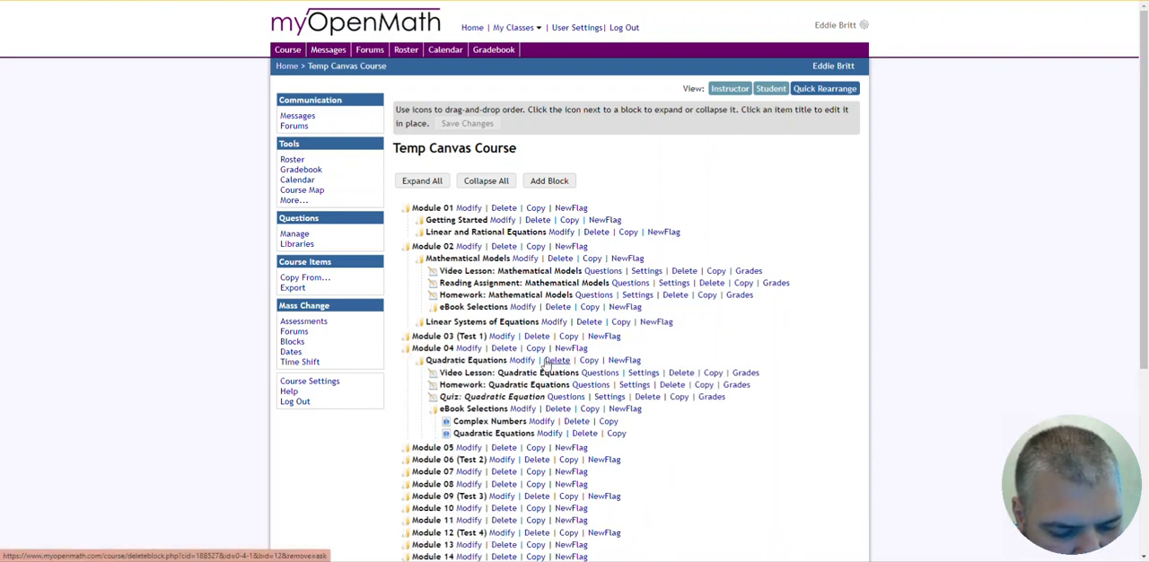
- Try moving the Quadratic Equations block out of Module 04 and back, and reopen Temp Canvas Course without saving
drag(427, 360, 449, 235)
drag(449, 282, 430, 401)
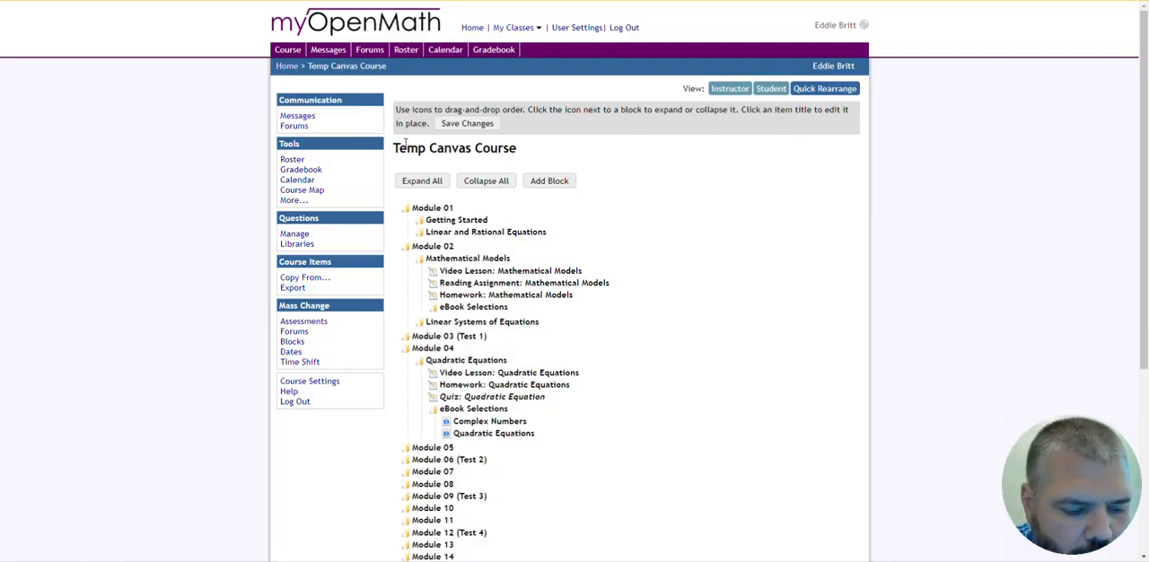
scroll(583, 352, down, 3)
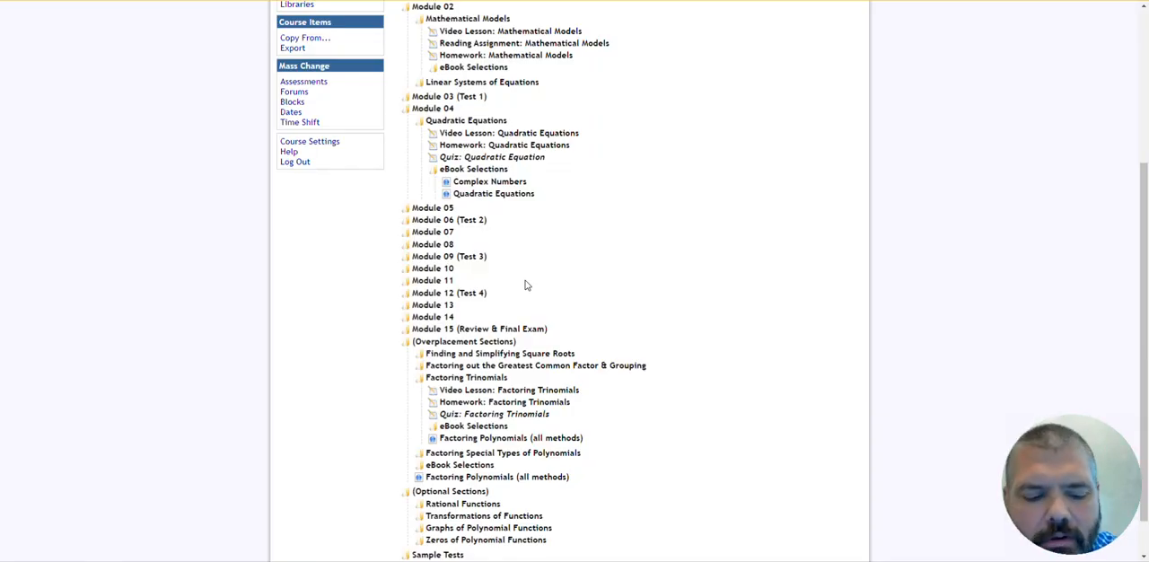
scroll(604, 163, up, 3)
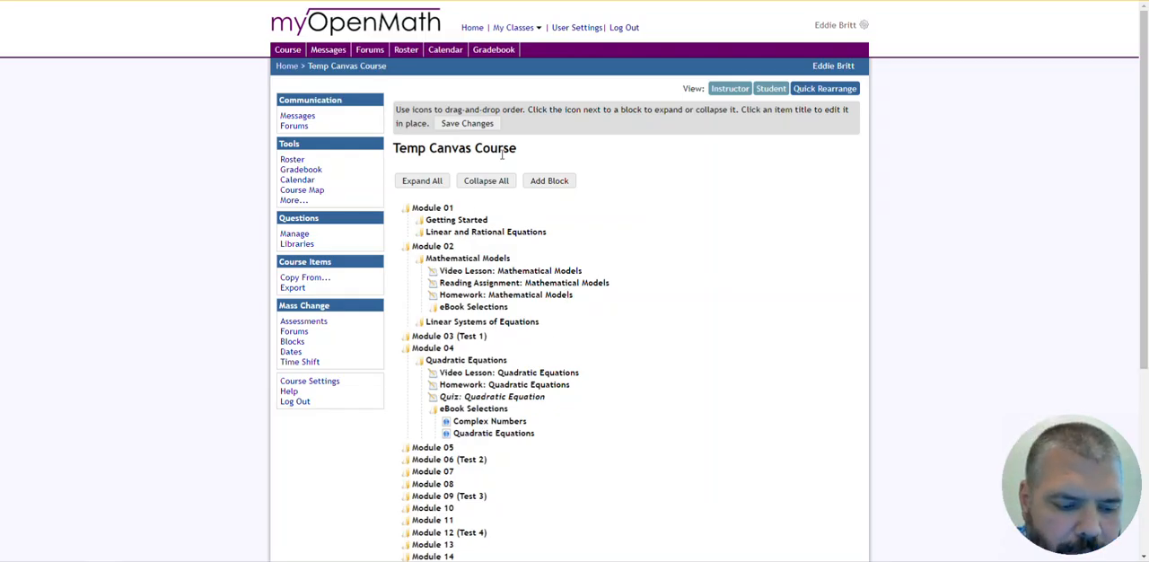
click(287, 66)
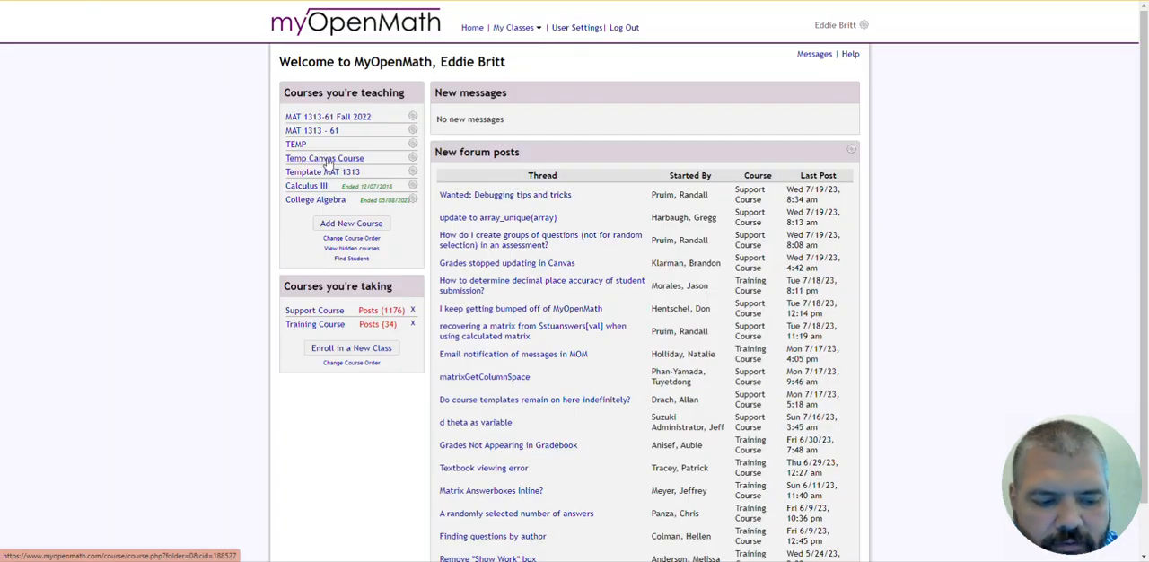
click(328, 158)
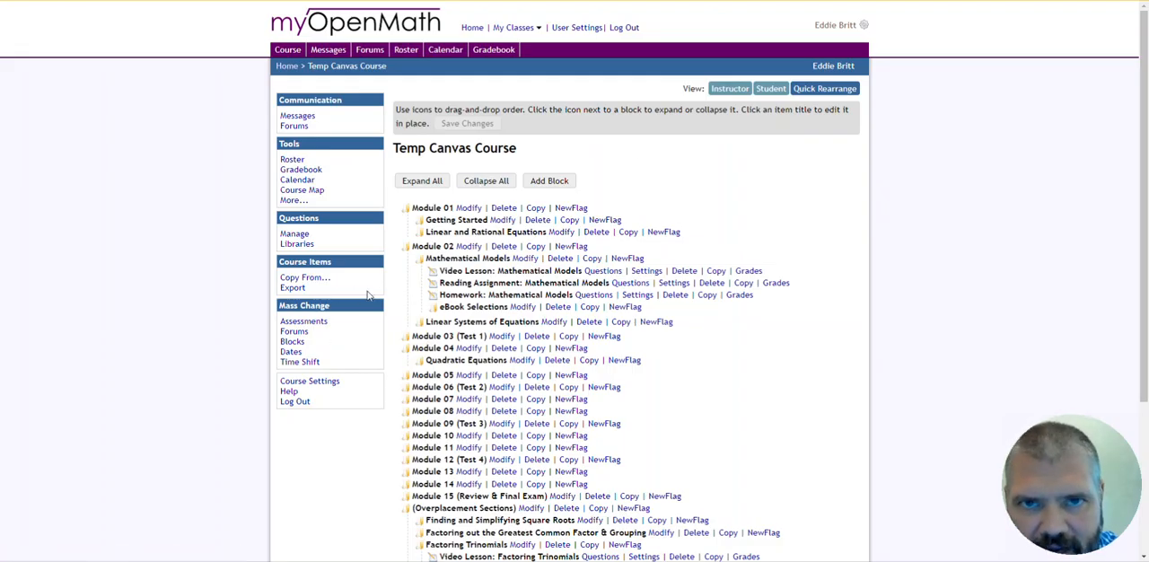
- Export the entire course as a Canvas cartridge, with Canvas allowed to set the MyOpenMath due dates
click(294, 290)
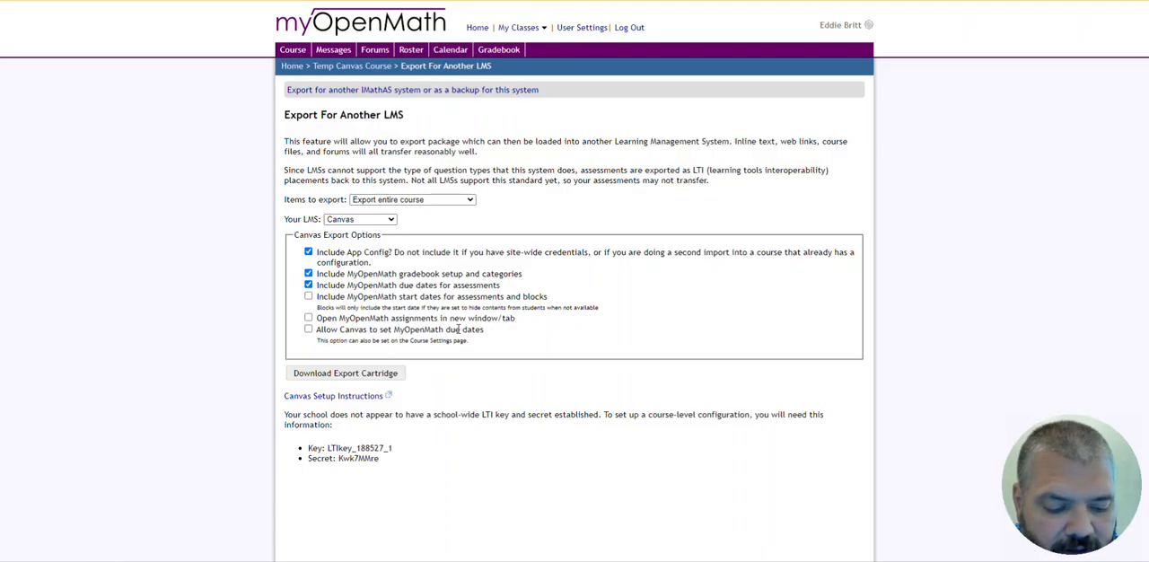
click(308, 329)
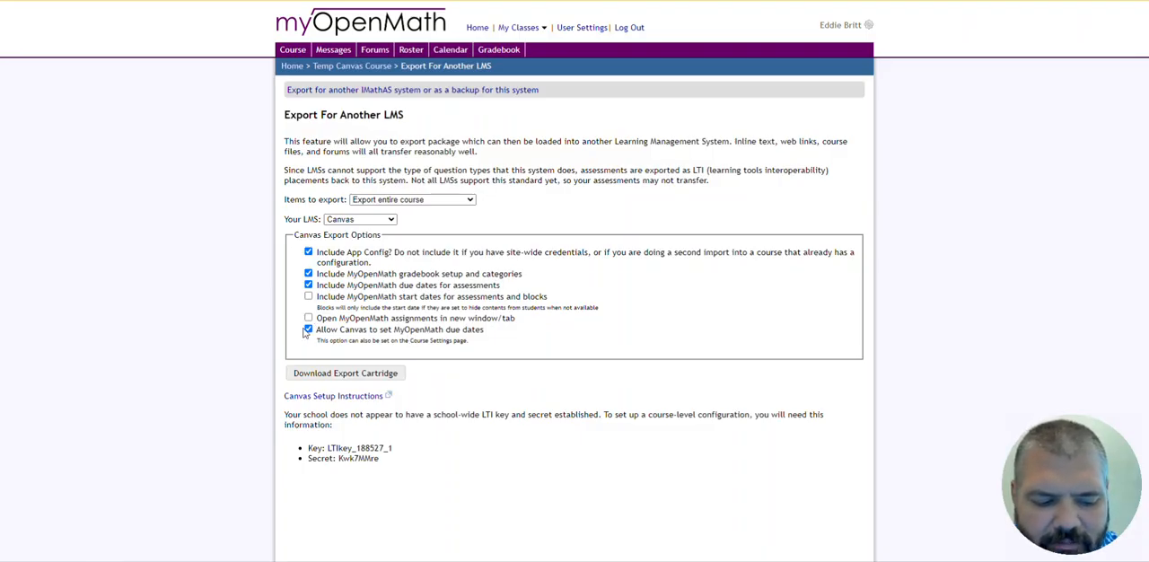
click(367, 370)
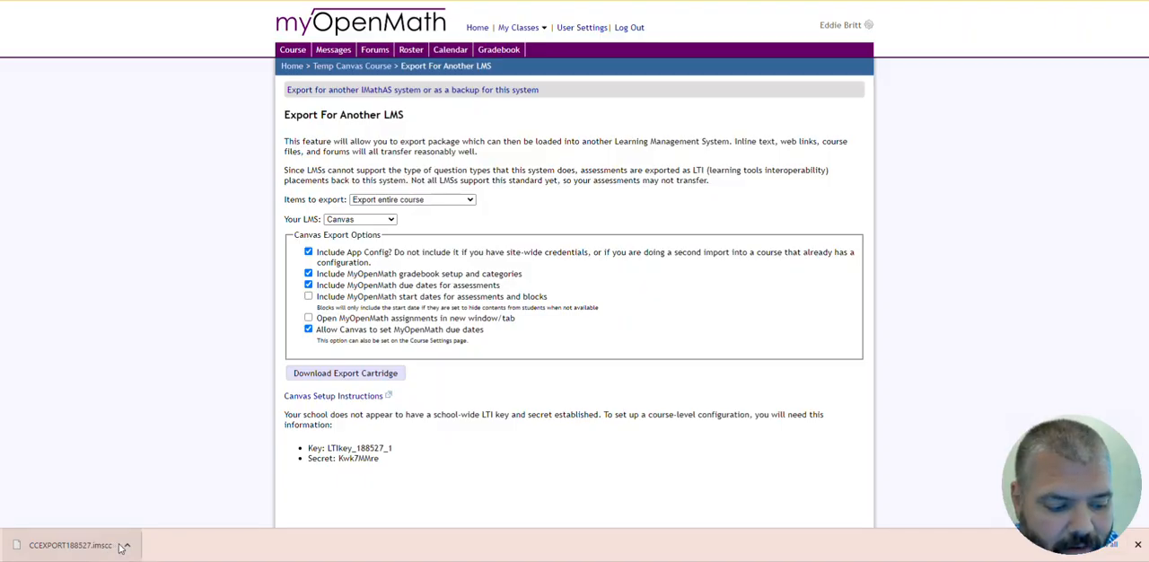
- Locate the downloaded CCEXPORT188527.imscc file in its folder and put the folder window away
click(129, 546)
click(150, 509)
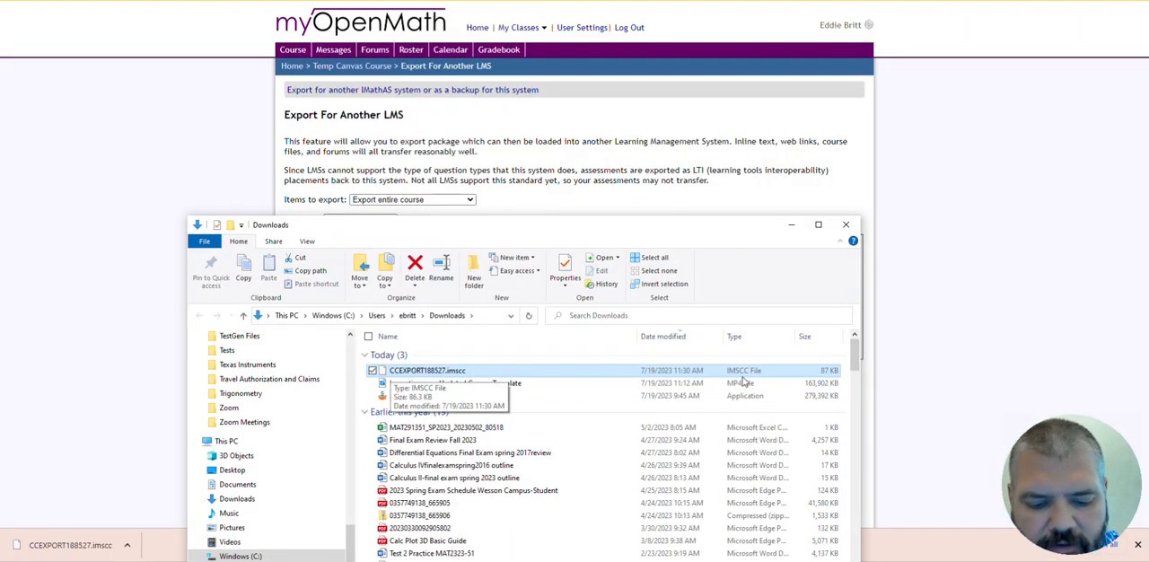
click(791, 225)
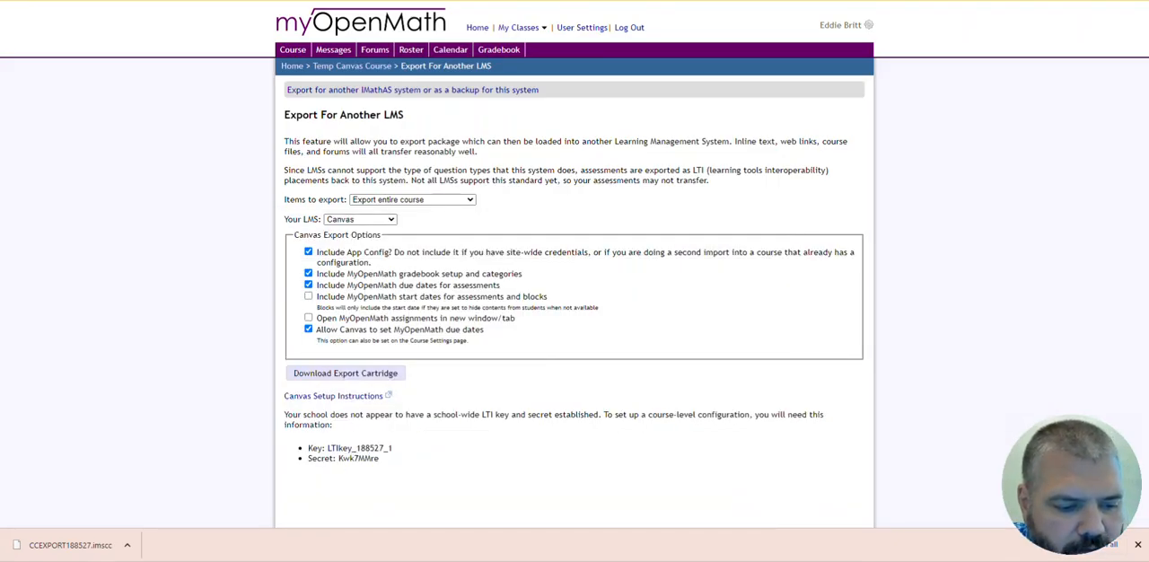
- Switch to the TEMP course in Canvas and open its existing content import from the course home page
click(350, 1)
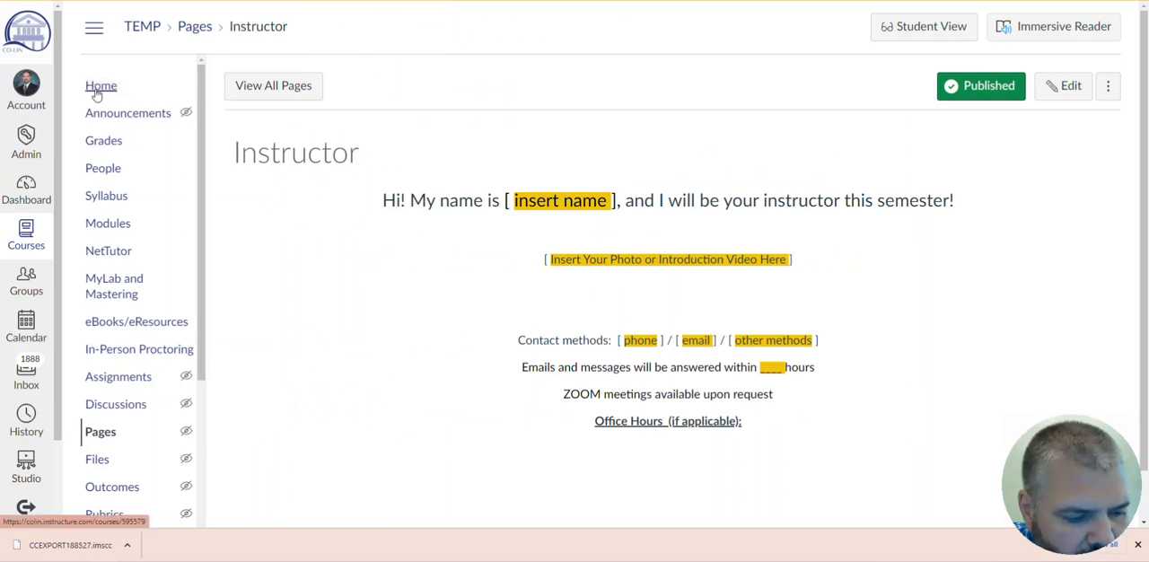
click(99, 90)
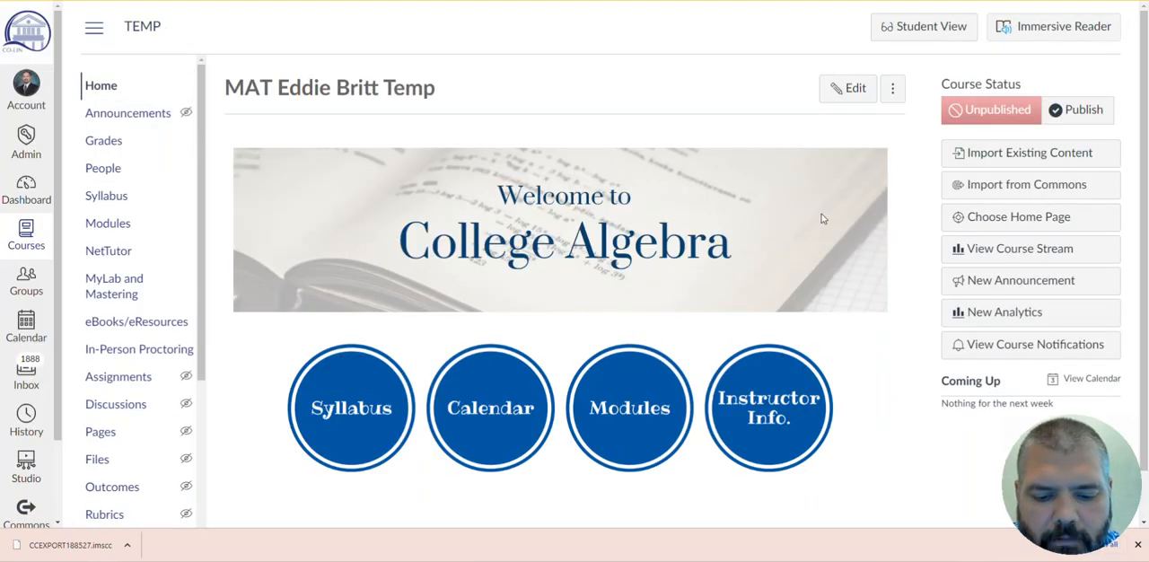
click(1016, 154)
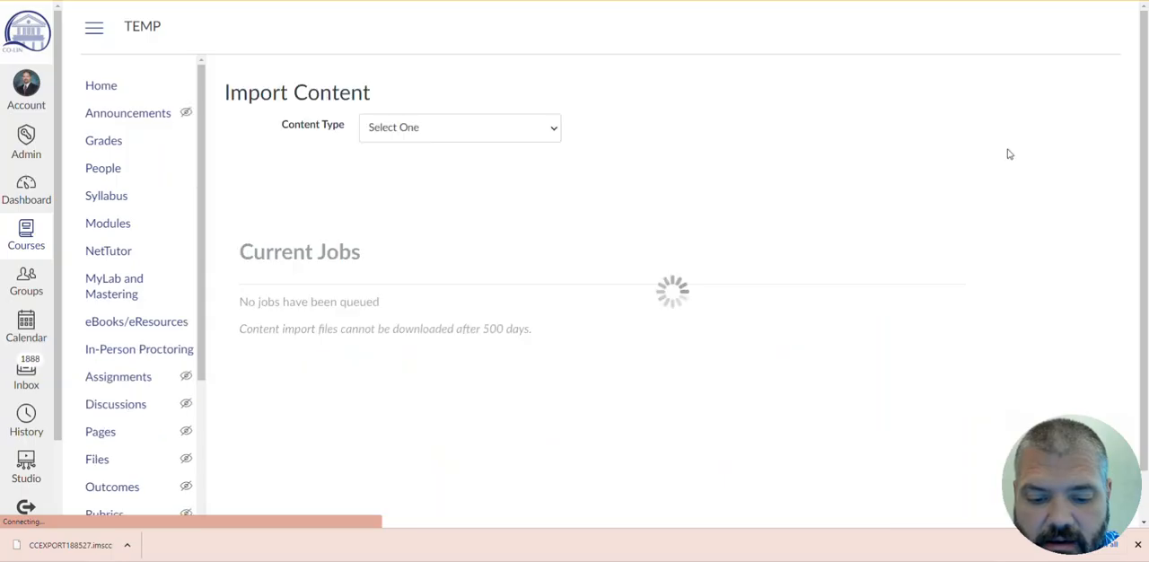
- Import all content from CCEXPORT188527.imscc in Downloads into the TEMP course as a Canvas Course Export Package
click(537, 127)
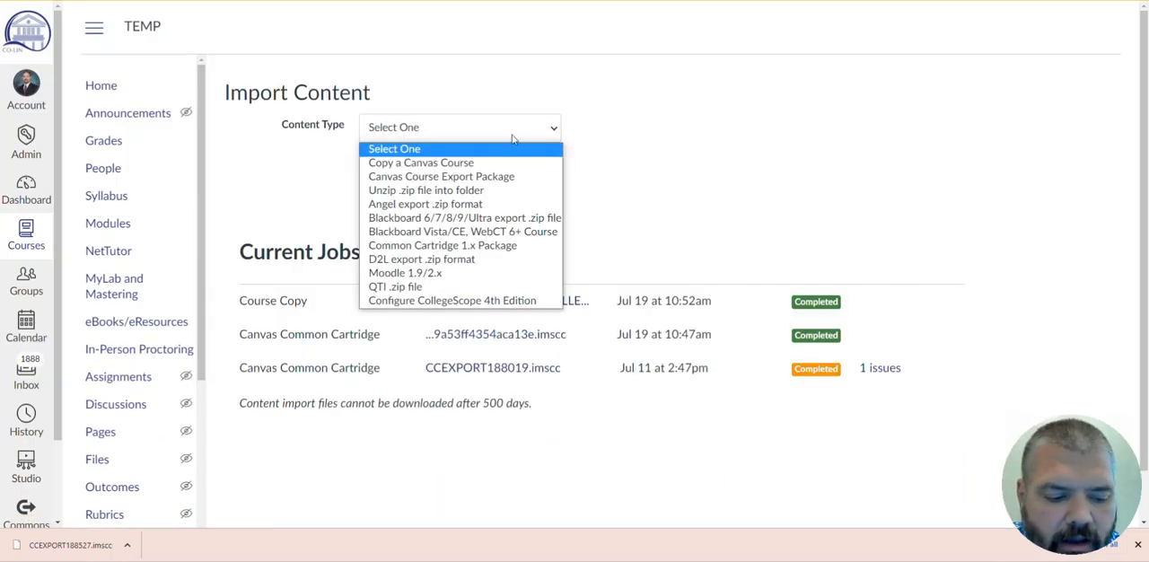
click(449, 177)
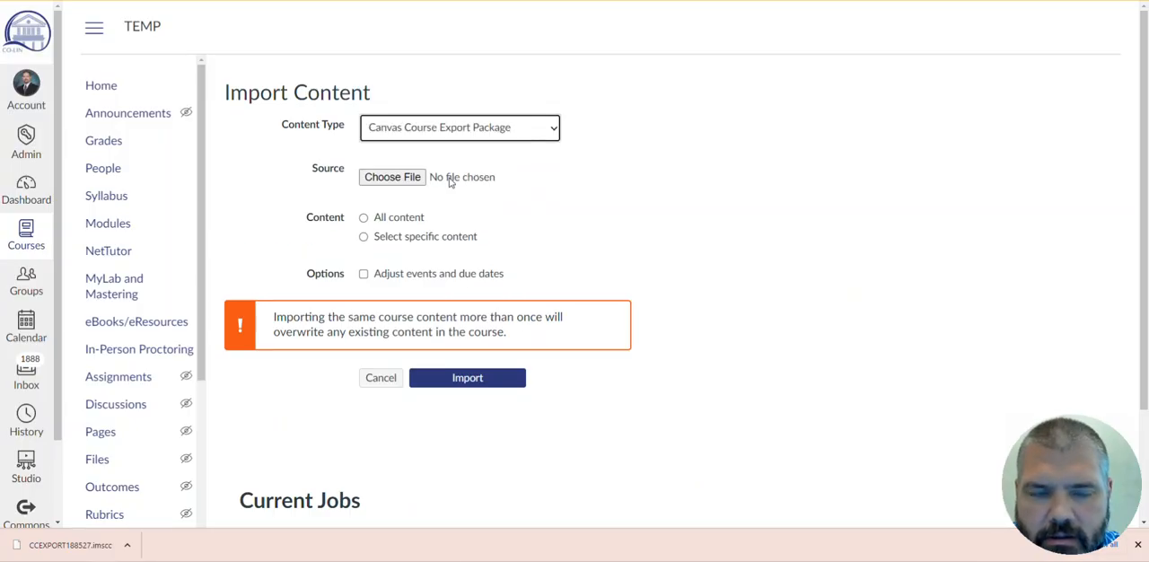
click(403, 180)
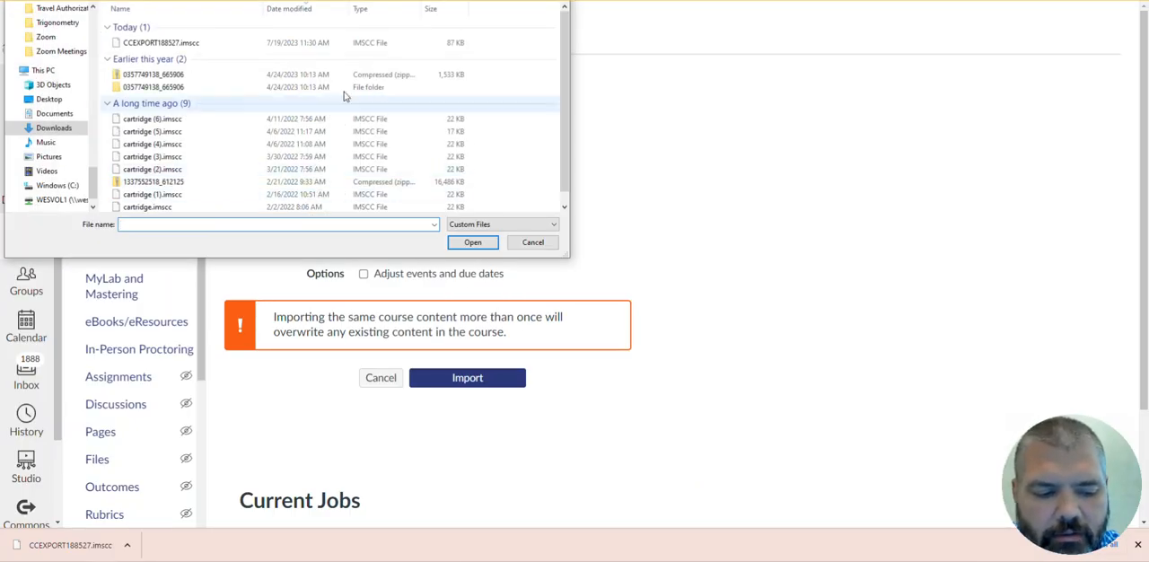
click(180, 43)
drag(283, 0, 507, 199)
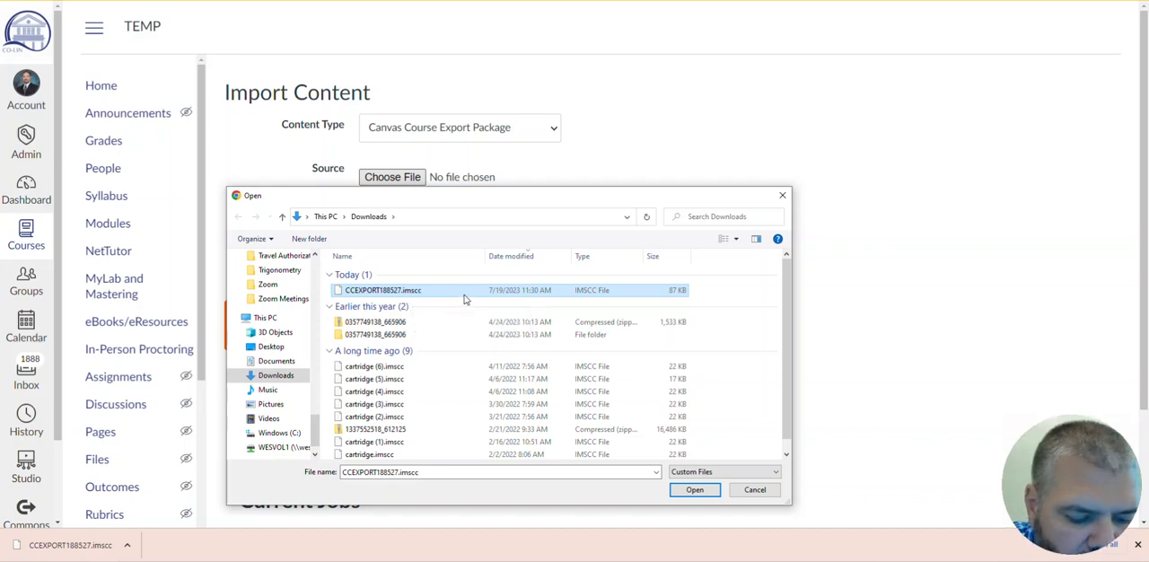
click(693, 491)
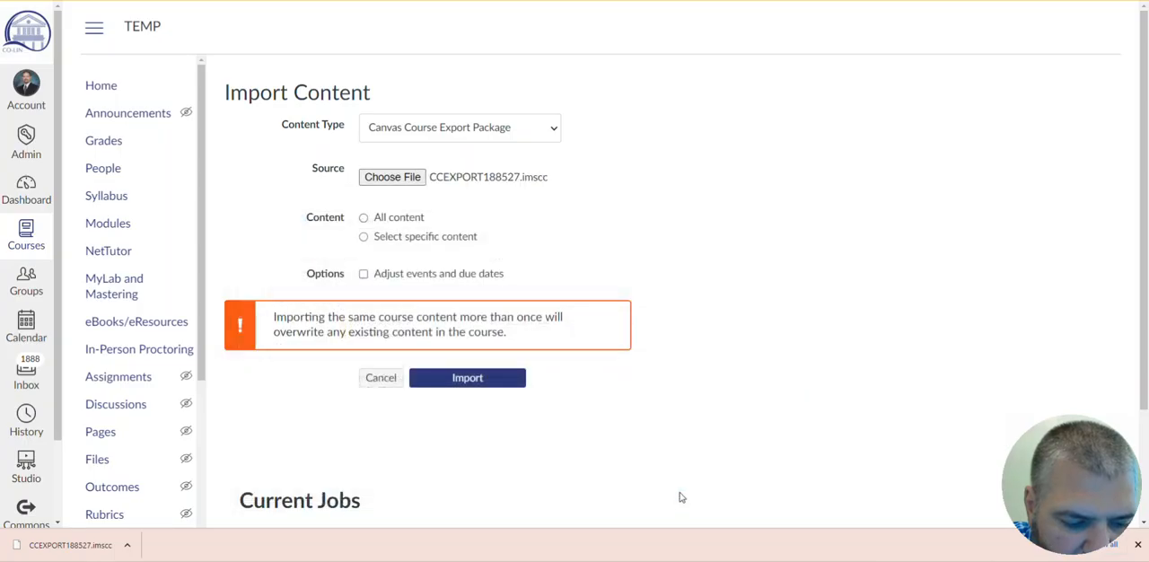
click(364, 217)
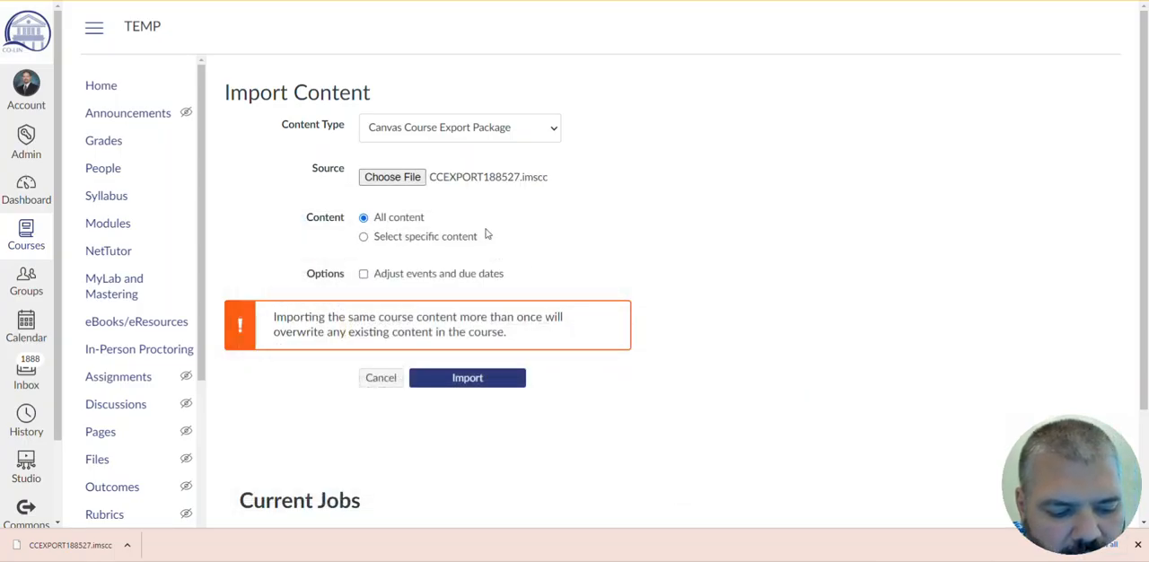
click(495, 379)
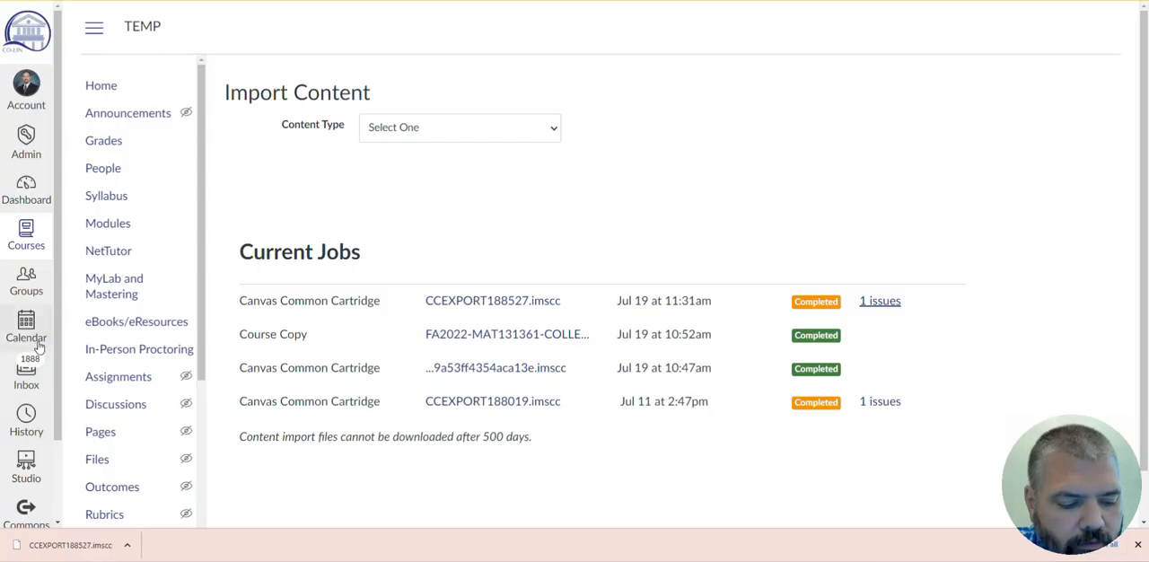
- Open the MyOpenMath external app's configuration for editing in the TEMP course settings
scroll(95, 338, down, 4)
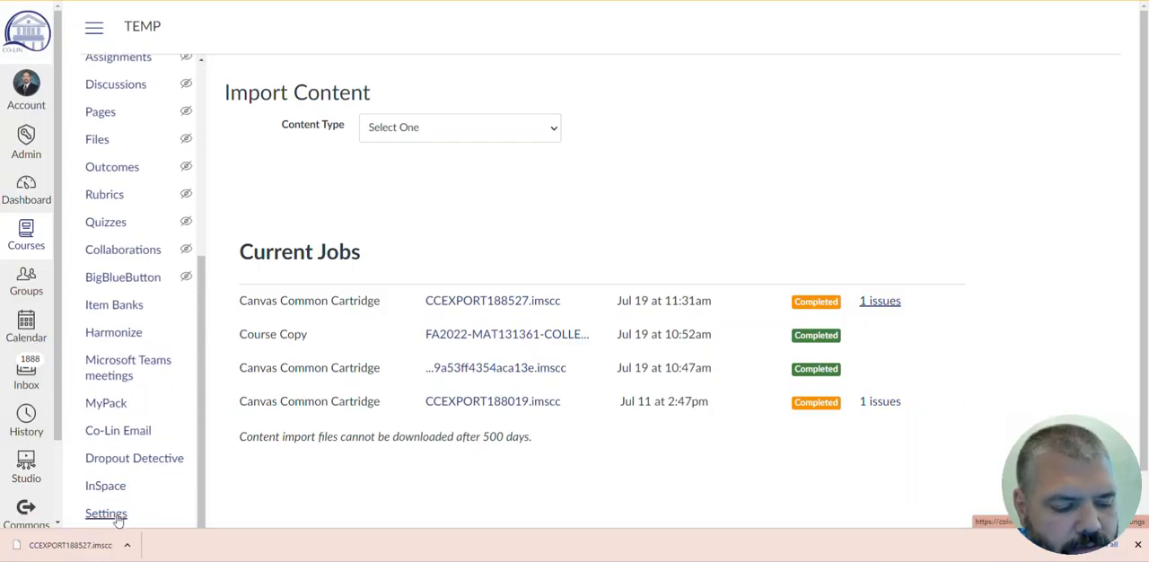
click(115, 519)
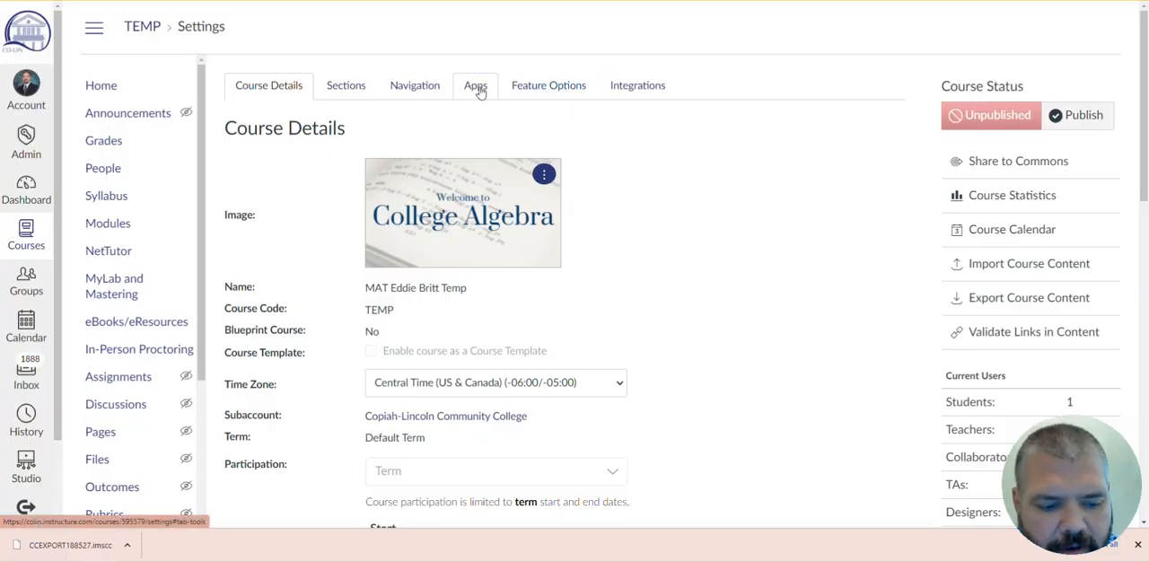
click(478, 89)
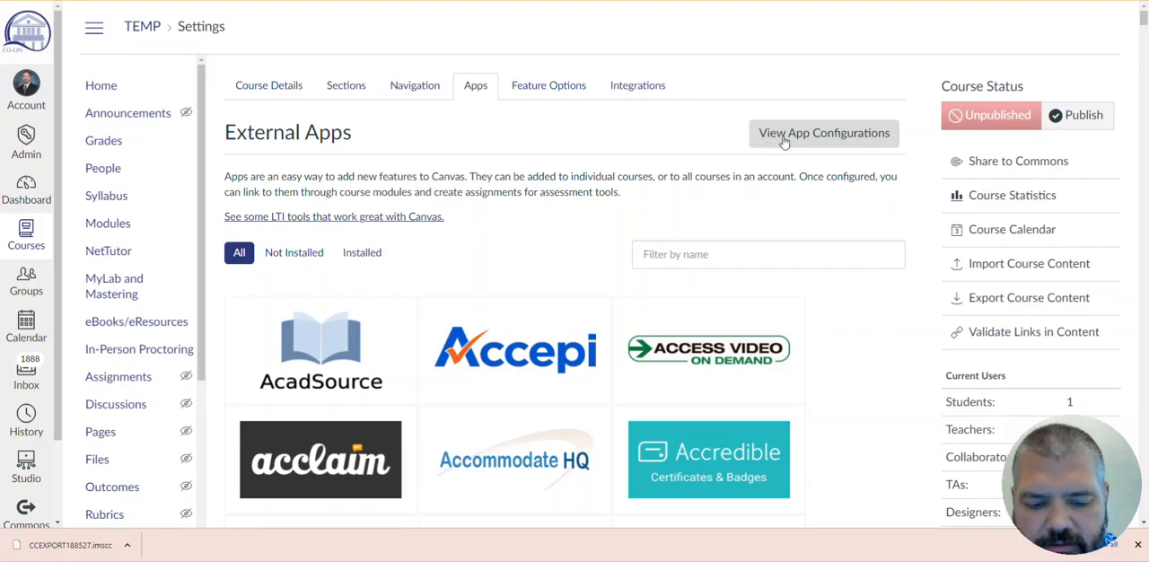
click(784, 140)
scroll(678, 259, down, 7)
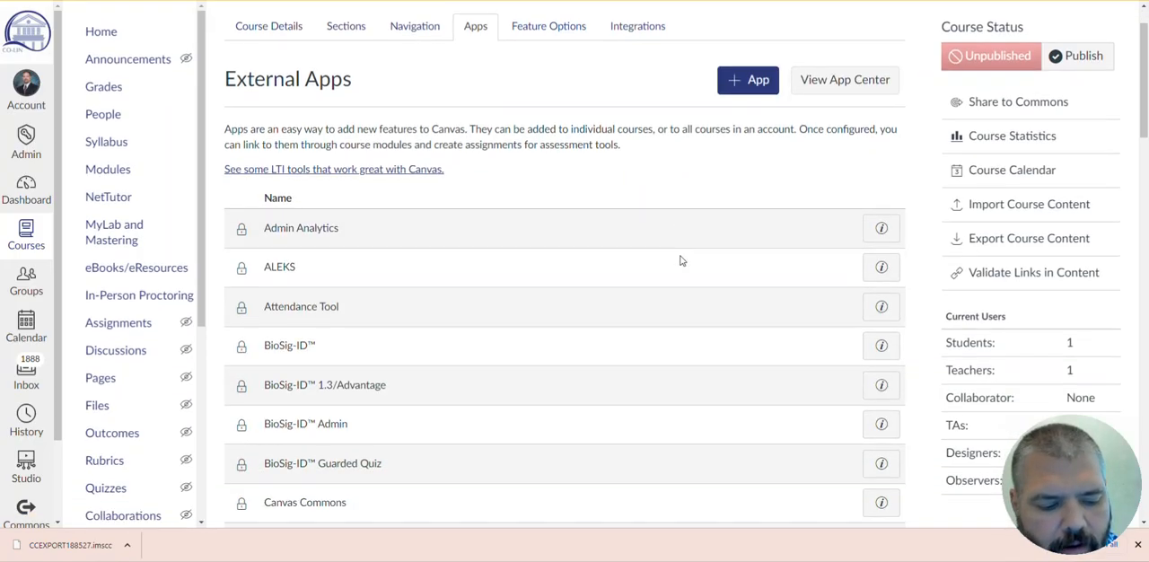
scroll(683, 263, down, 5)
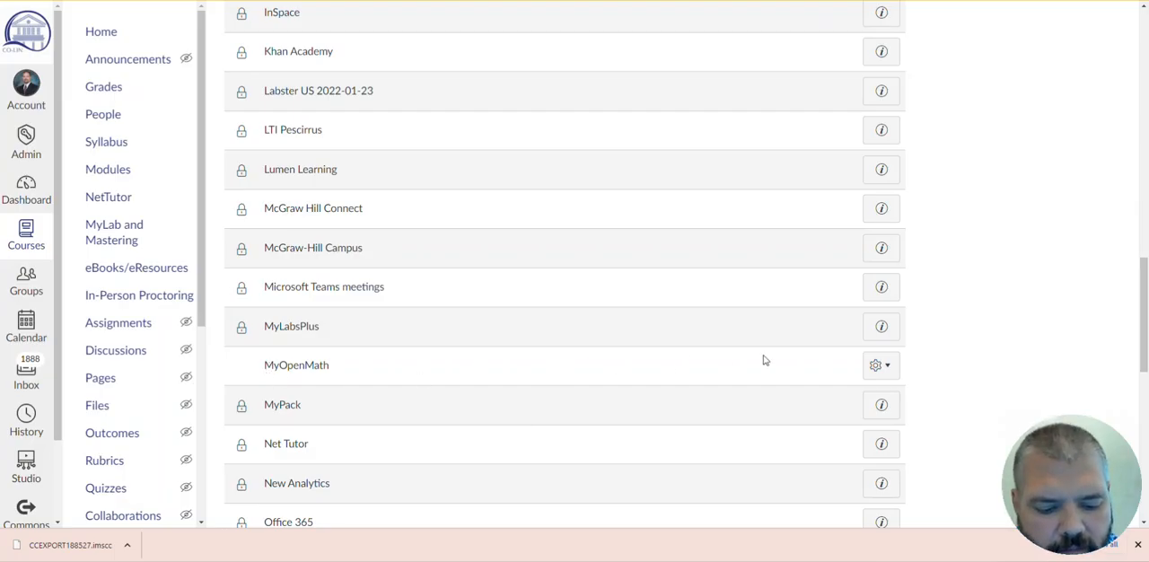
click(888, 369)
click(879, 404)
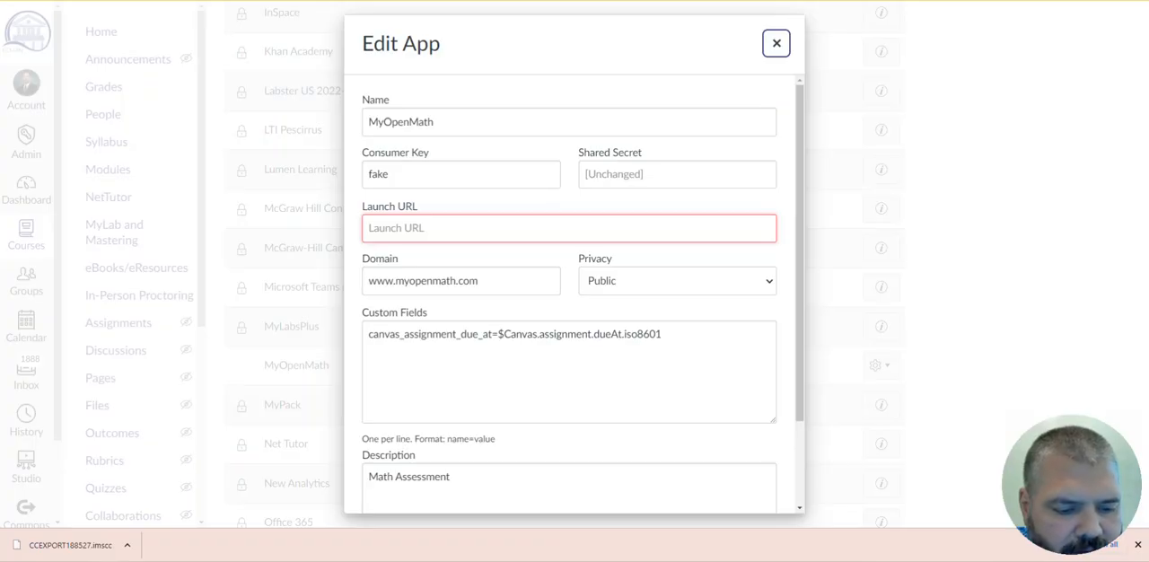
- Switch to MyOpenMath and show the LMS Integration (LTI) section of the Temp Canvas Course settings
click(471, 1)
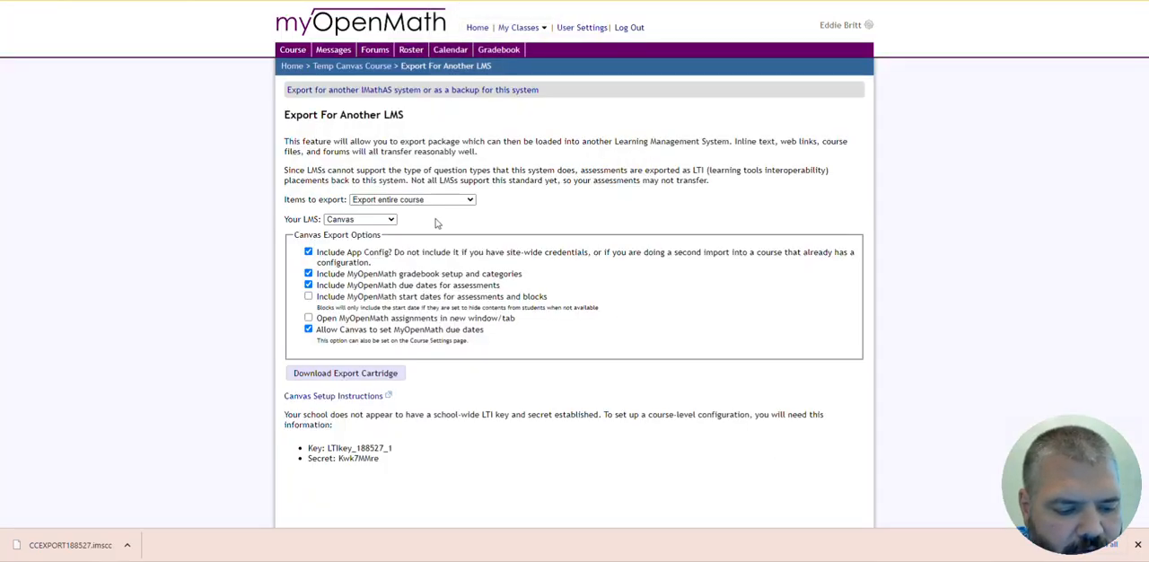
click(292, 65)
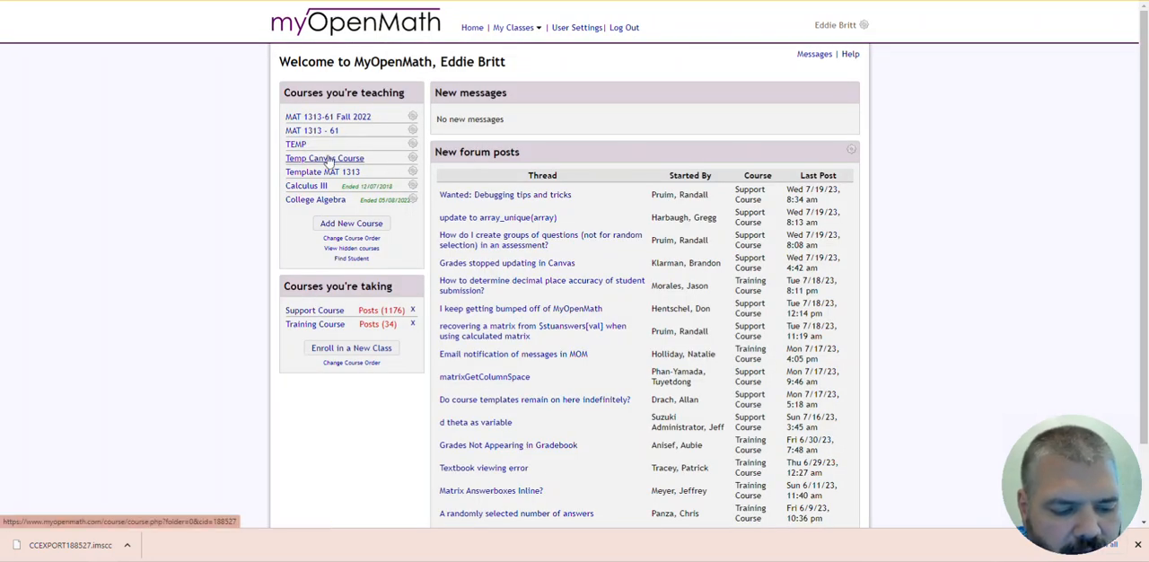
click(322, 159)
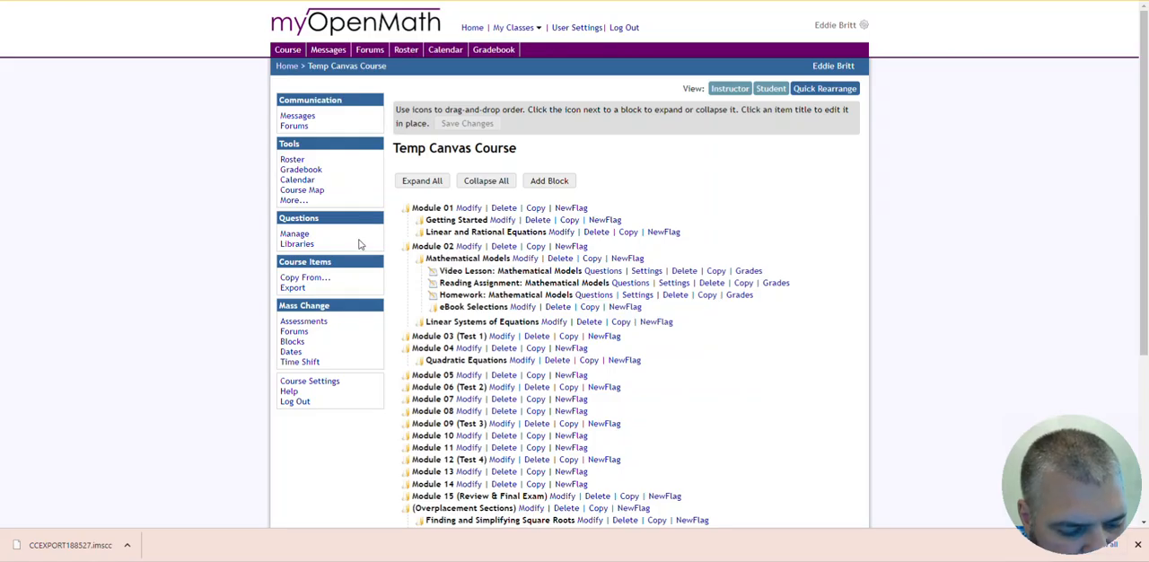
click(324, 381)
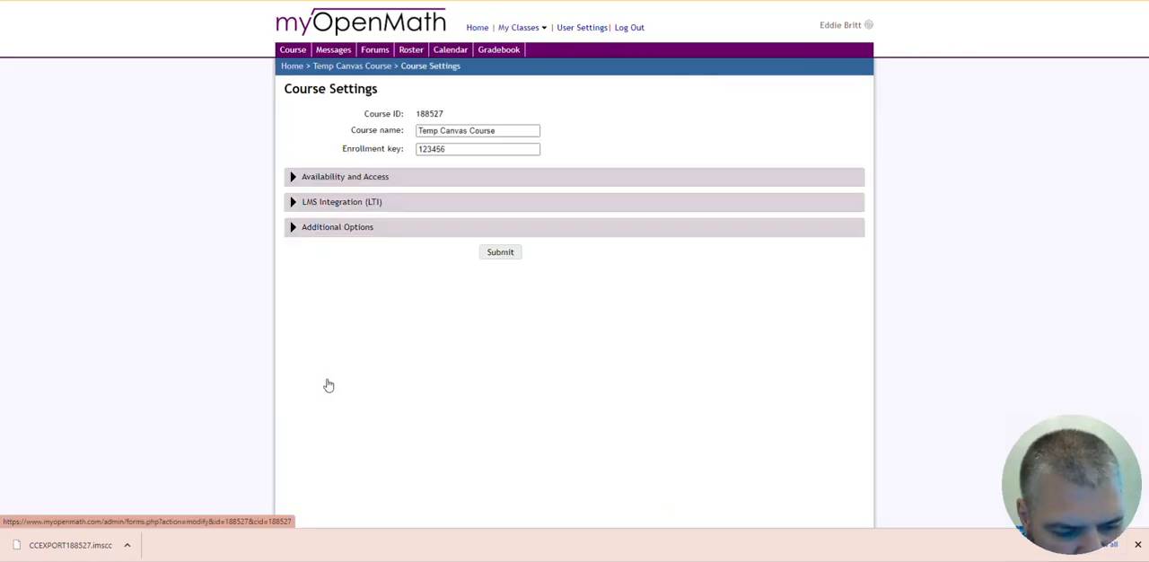
click(296, 205)
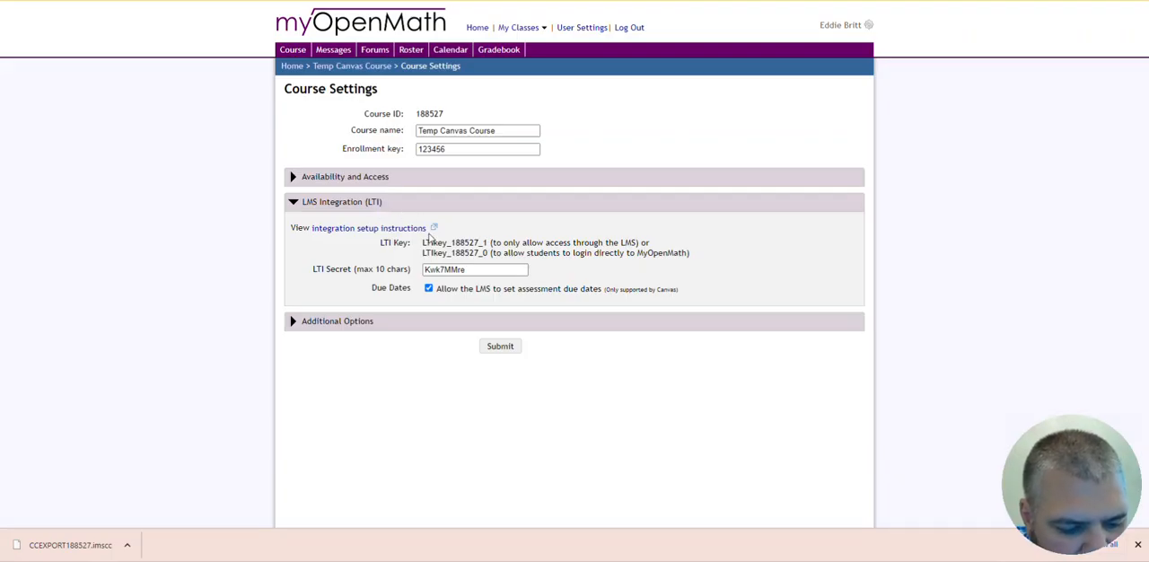
- Copy the LTI key that only allows access through the LMS
drag(424, 243, 483, 244)
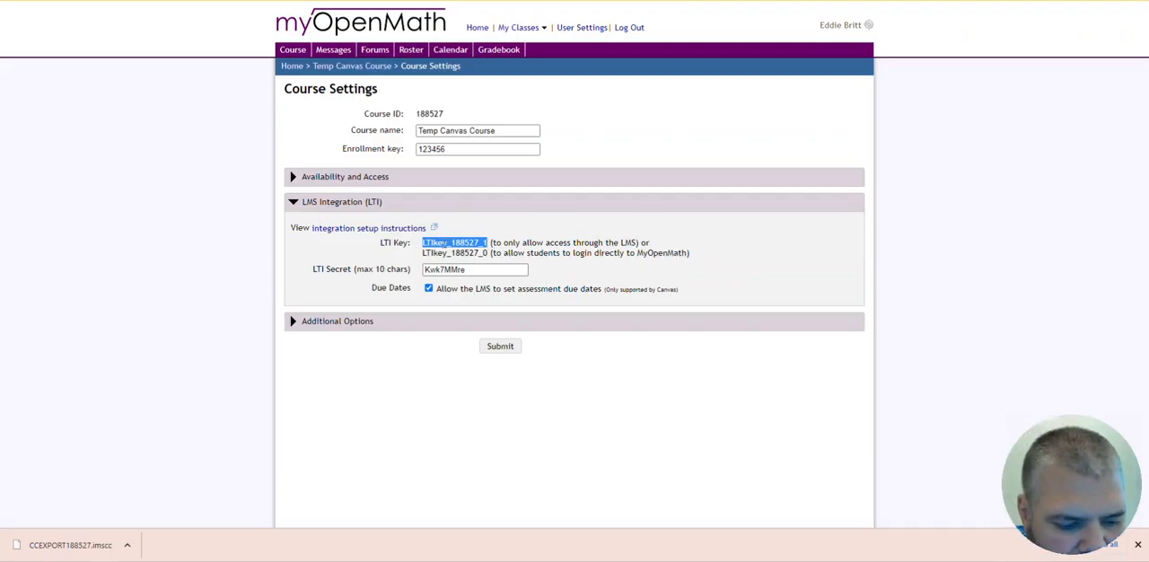
right_click(459, 245)
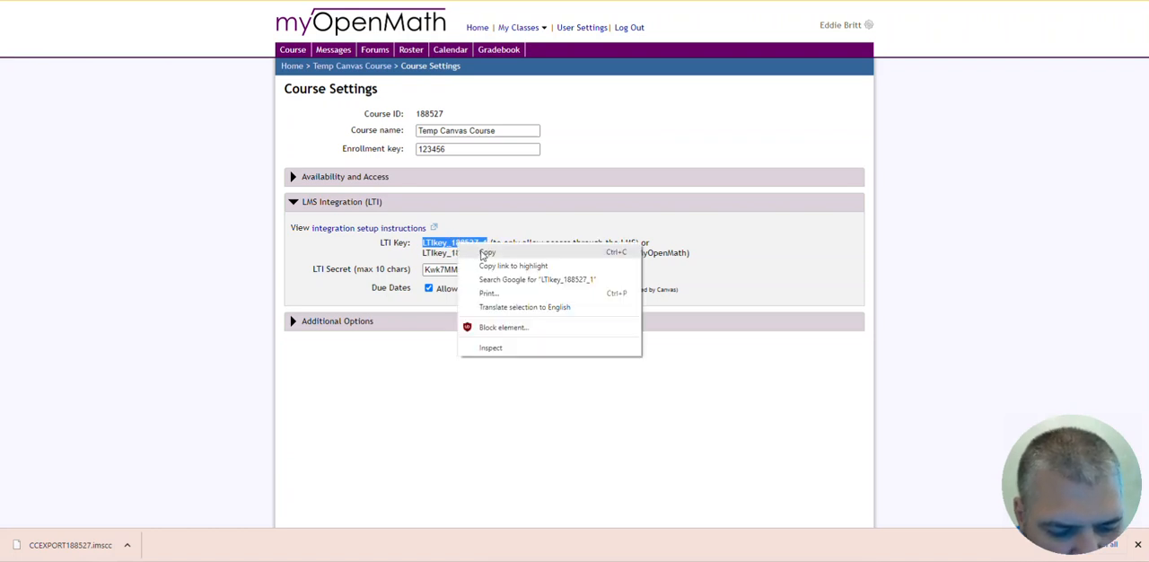
click(484, 253)
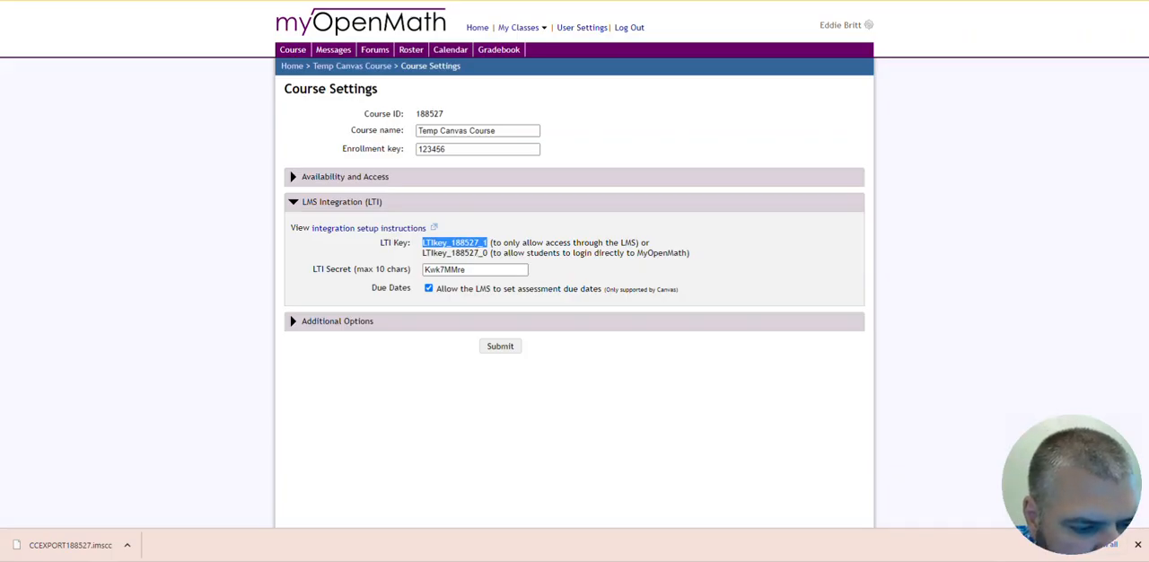
- Switch back to Canvas and replace the MyOpenMath app's consumer key with the copied LTI key
click(386, 1)
drag(399, 171, 358, 177)
key(Escape)
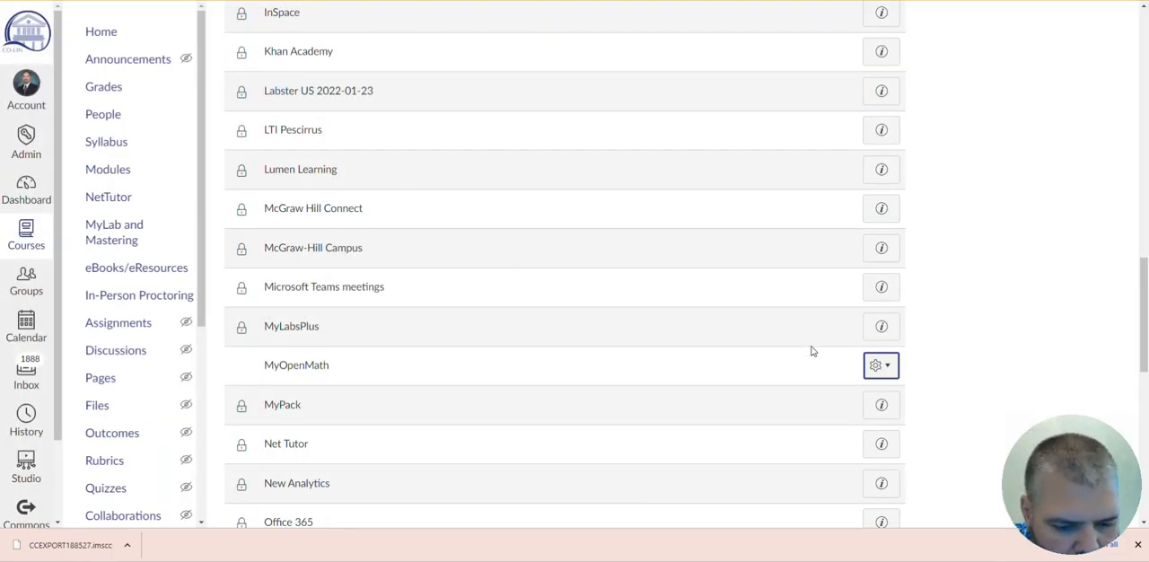
click(880, 364)
click(867, 404)
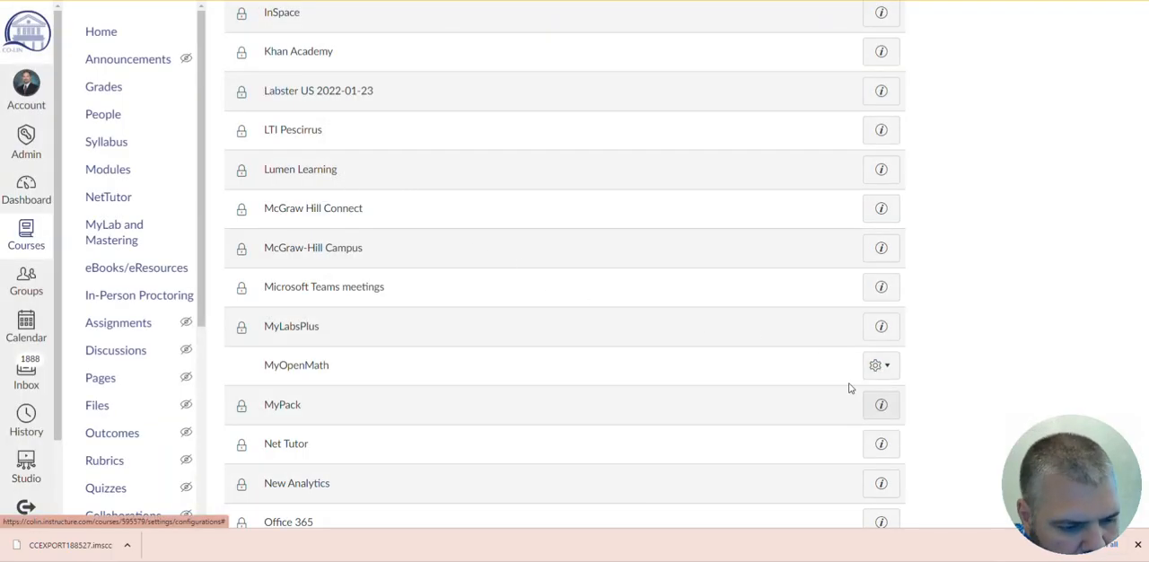
click(413, 171)
key(BackSpace)
key(BackSpace)
key(BackSpace)
key(BackSpace)
right_click(378, 178)
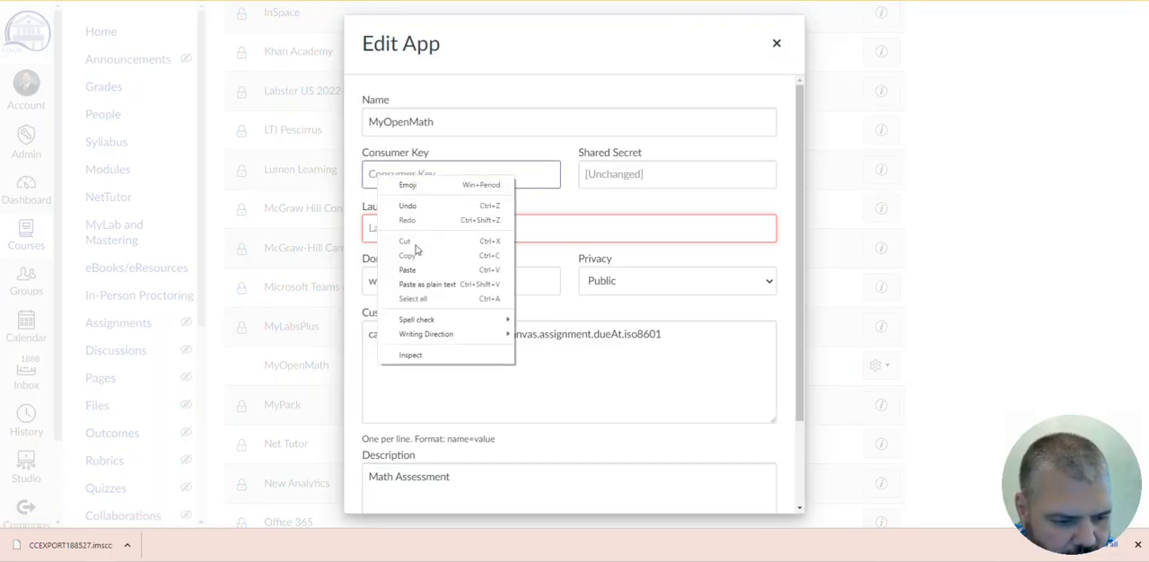
click(408, 270)
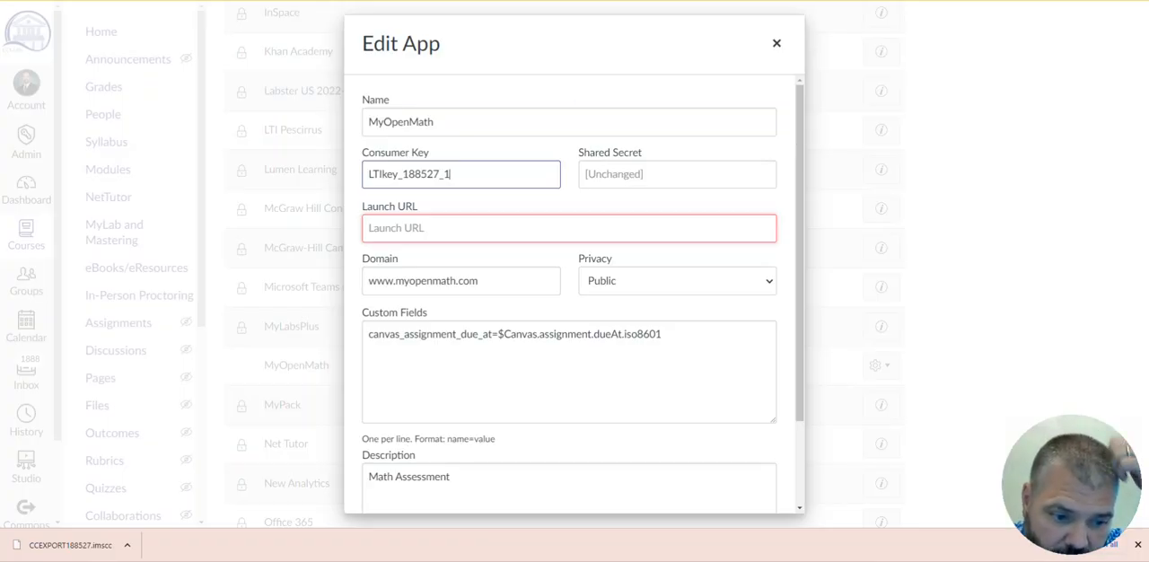
- Switch to the MyOpenMath course settings and copy the LTI secret
click(395, 1)
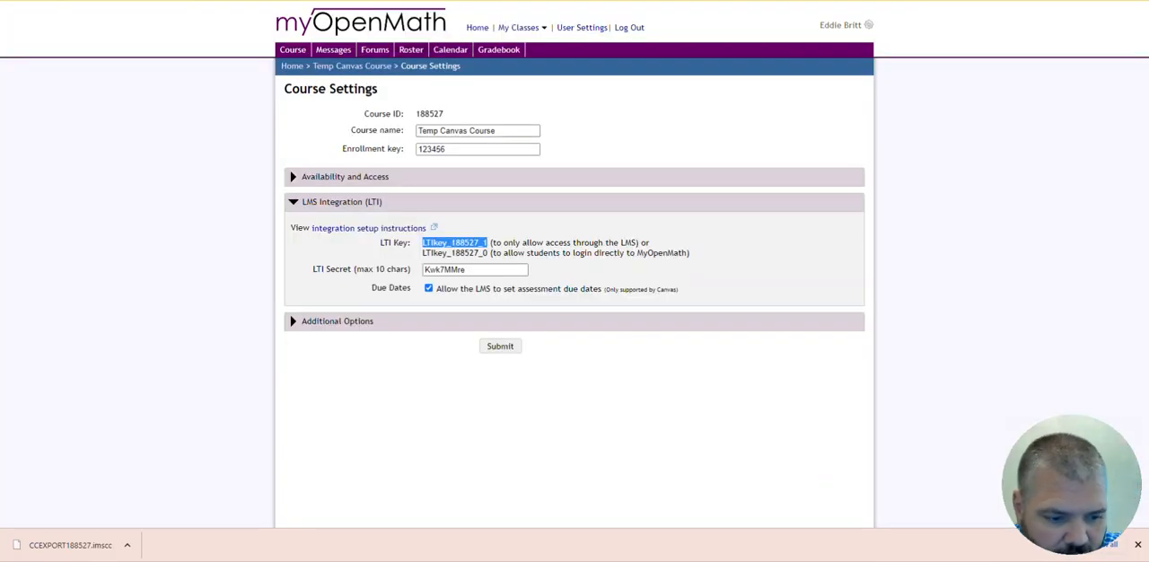
double_click(467, 269)
right_click(429, 270)
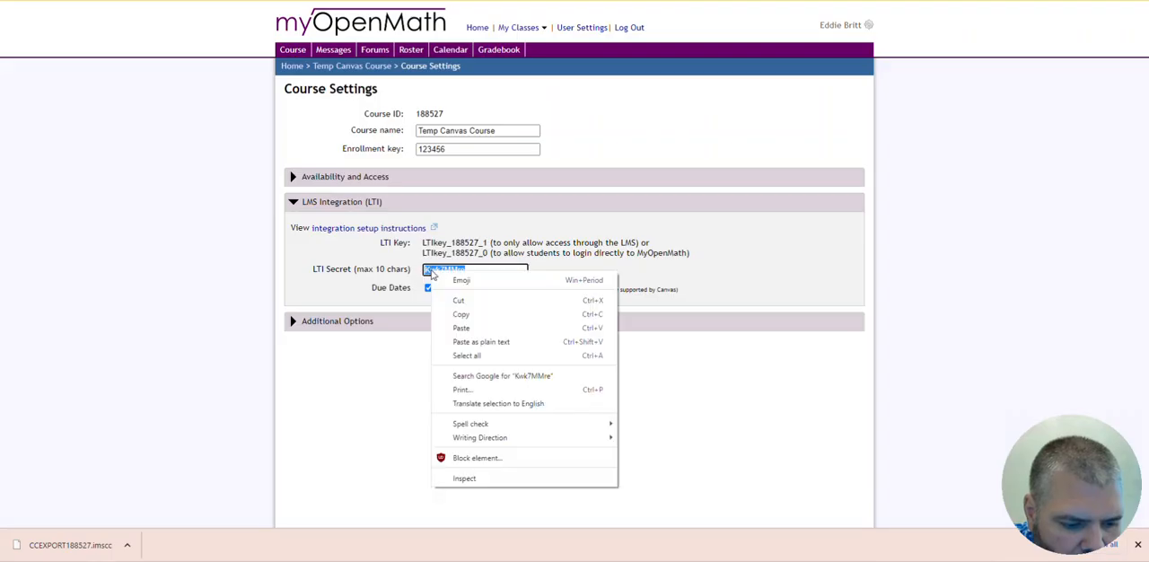
click(460, 314)
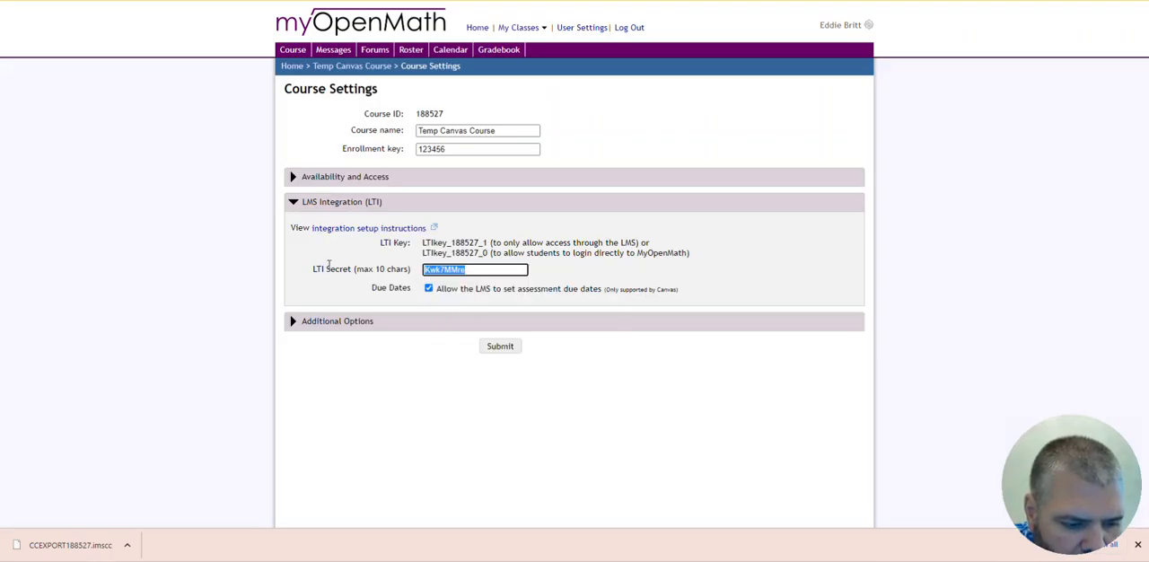
- Return to Canvas, paste the LTI secret as the MyOpenMath app's shared secret, and submit the app changes
click(396, 0)
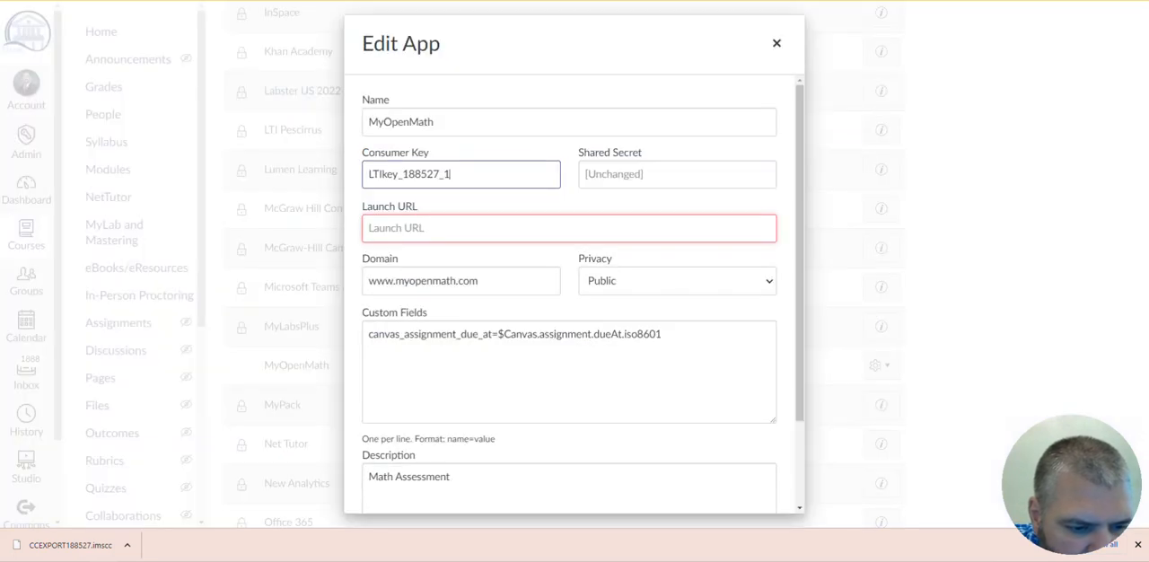
click(585, 176)
right_click(585, 174)
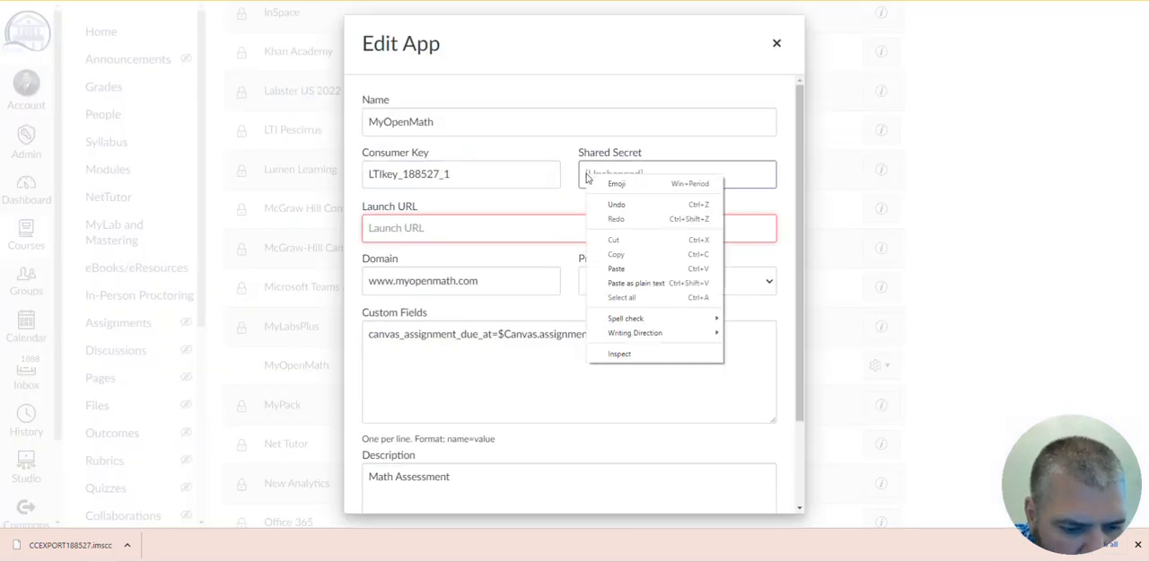
click(616, 269)
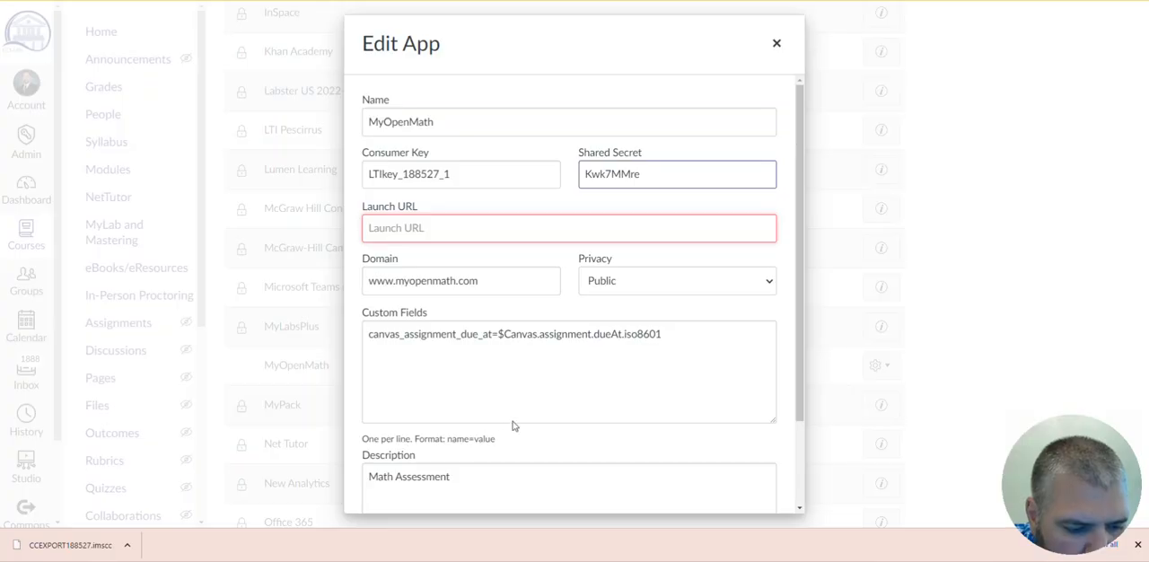
scroll(741, 315, down, 2)
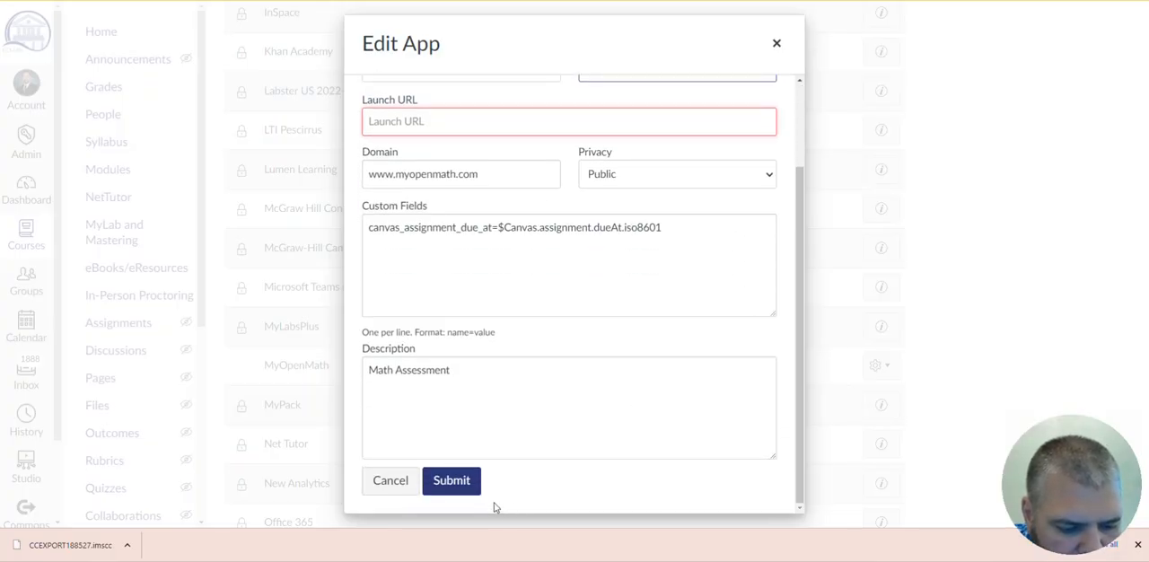
click(446, 482)
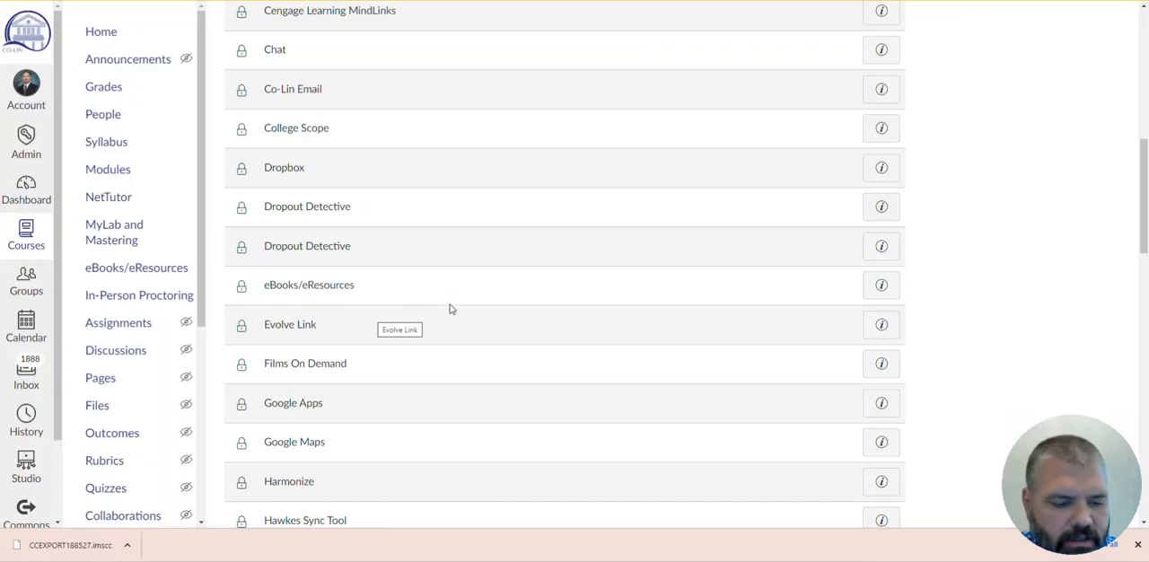
- Return to the TEMP course home page and publish the course
click(114, 34)
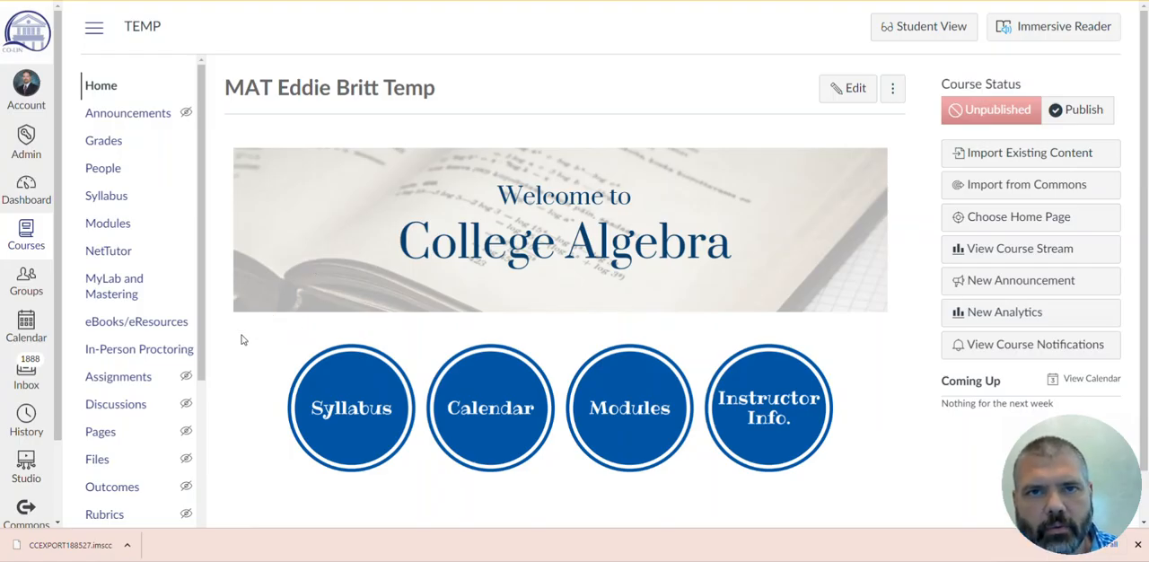
click(1085, 113)
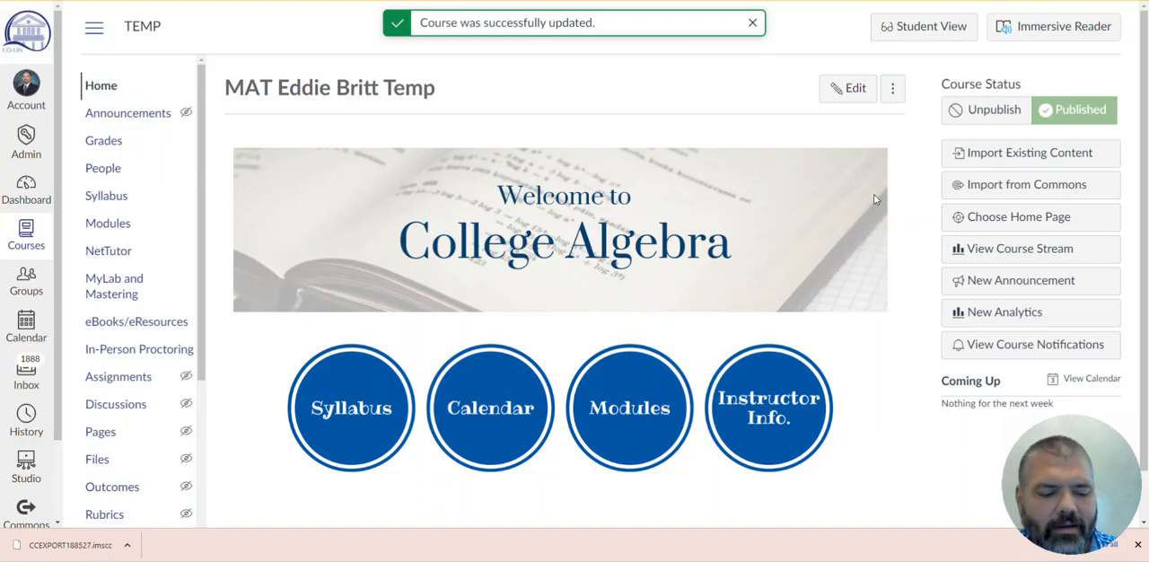
- Open the TEMP course's modules list and examine the template modules down to the imported MyOpenMath Module 01
click(108, 224)
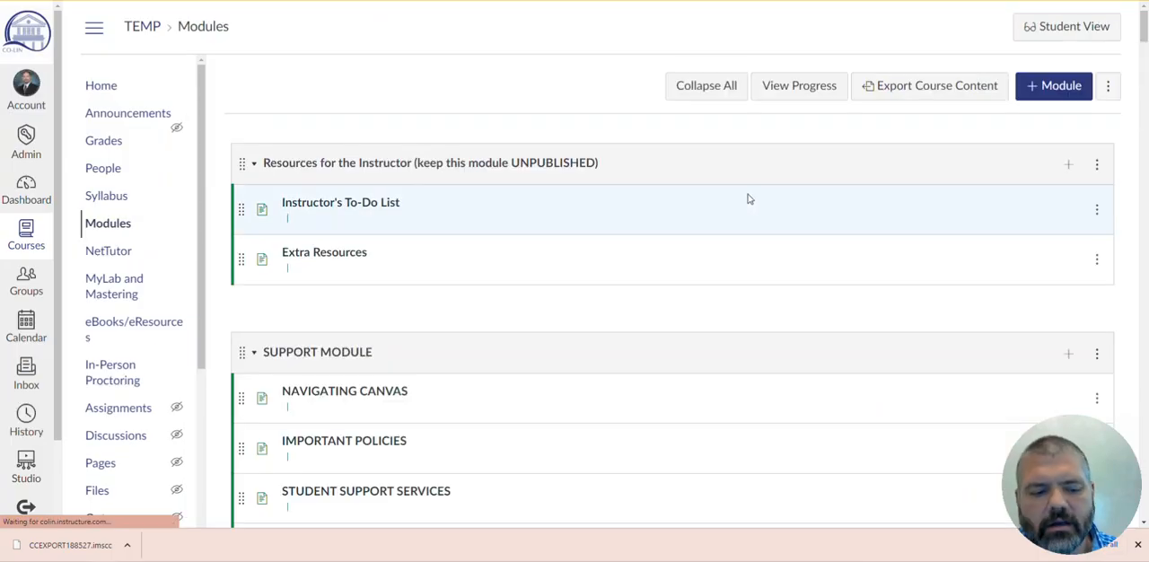
scroll(718, 260, down, 2)
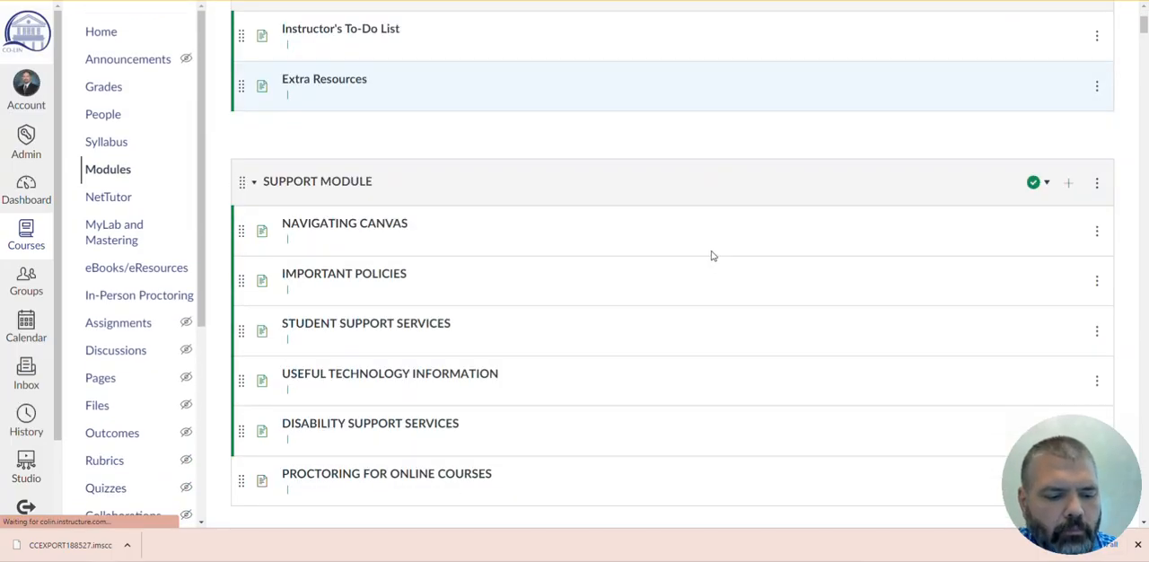
scroll(711, 256, down, 2)
scroll(740, 249, down, 3)
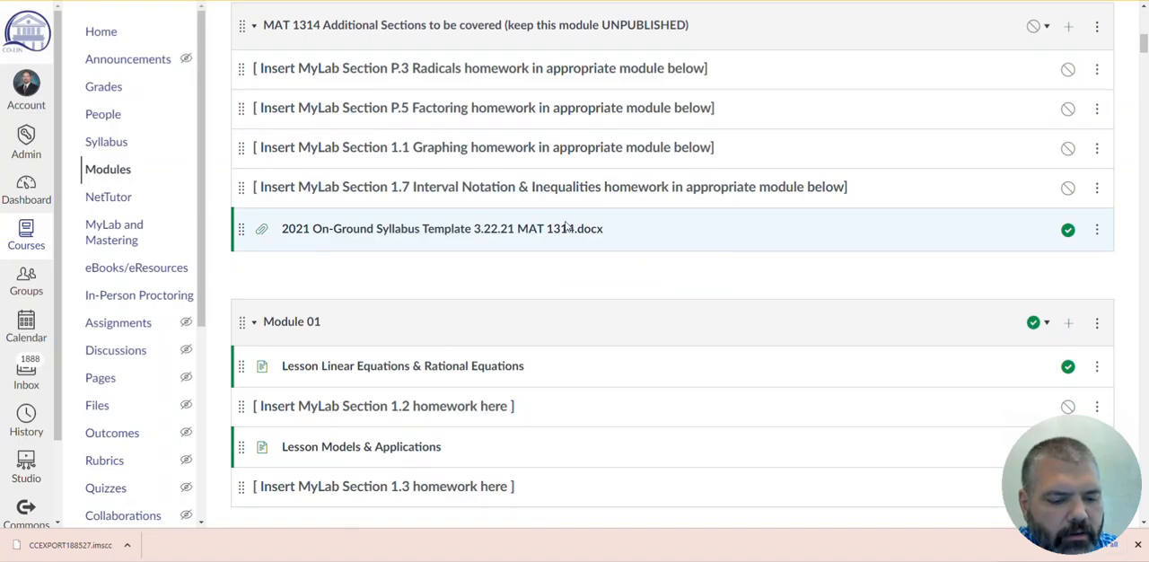
scroll(869, 223, down, 2)
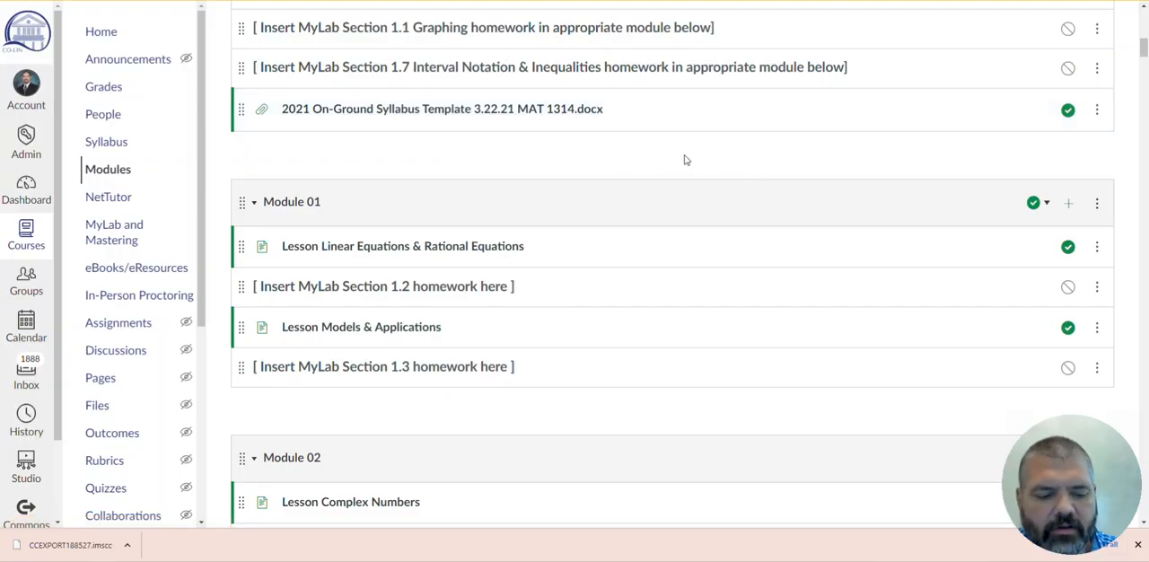
scroll(682, 160, down, 2)
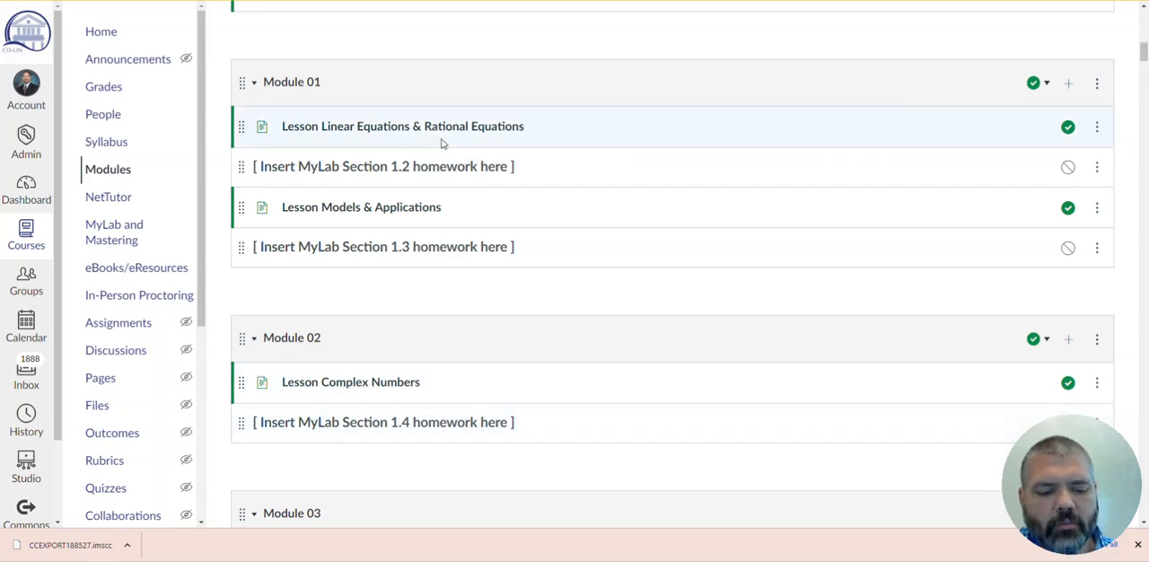
scroll(662, 314, down, 5)
scroll(629, 297, down, 18)
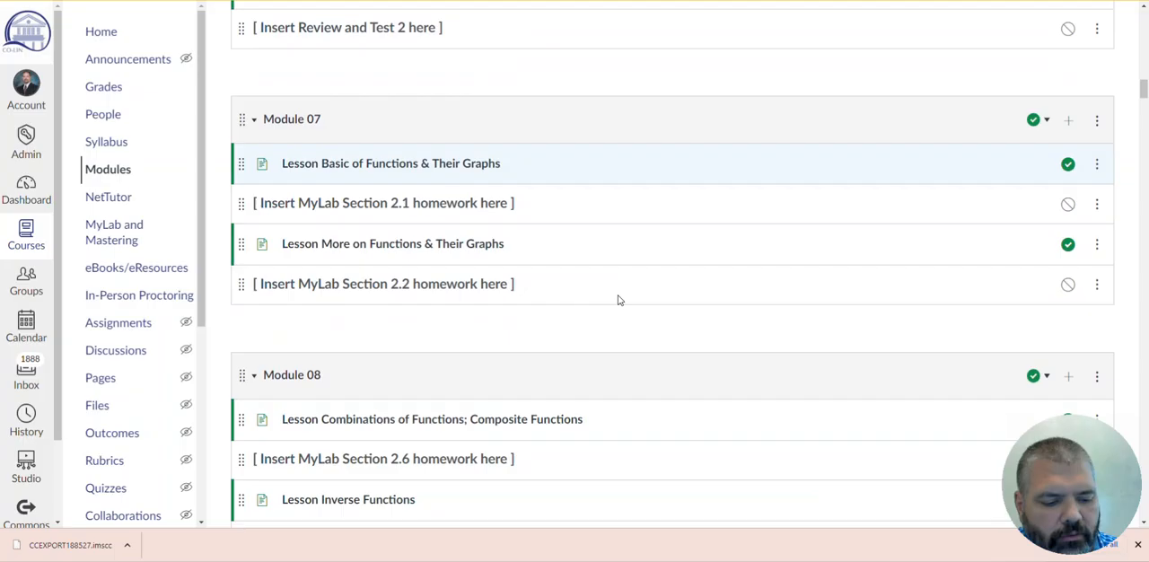
scroll(619, 296, down, 18)
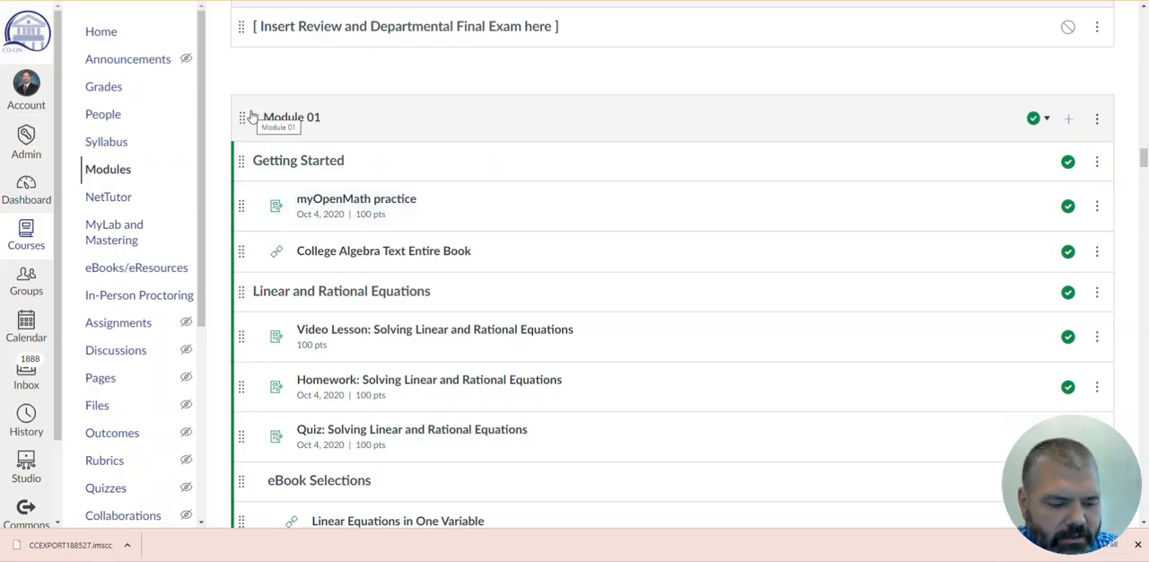
- Unpublish the template's MyLab-based Module 01 and Module 02 together with all their items
scroll(359, 126, up, 20)
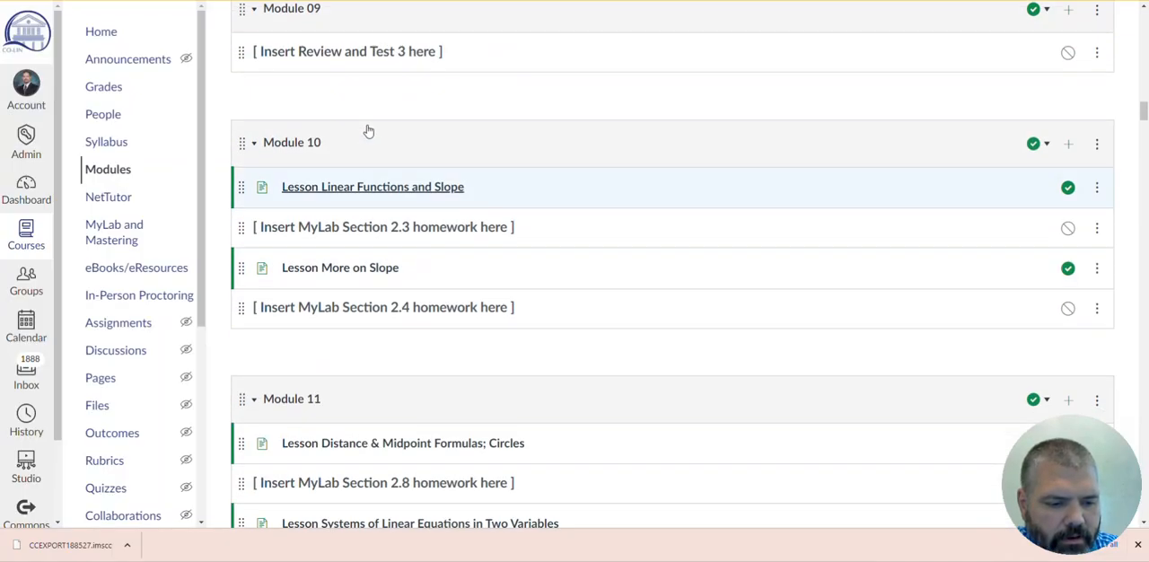
scroll(344, 126, up, 20)
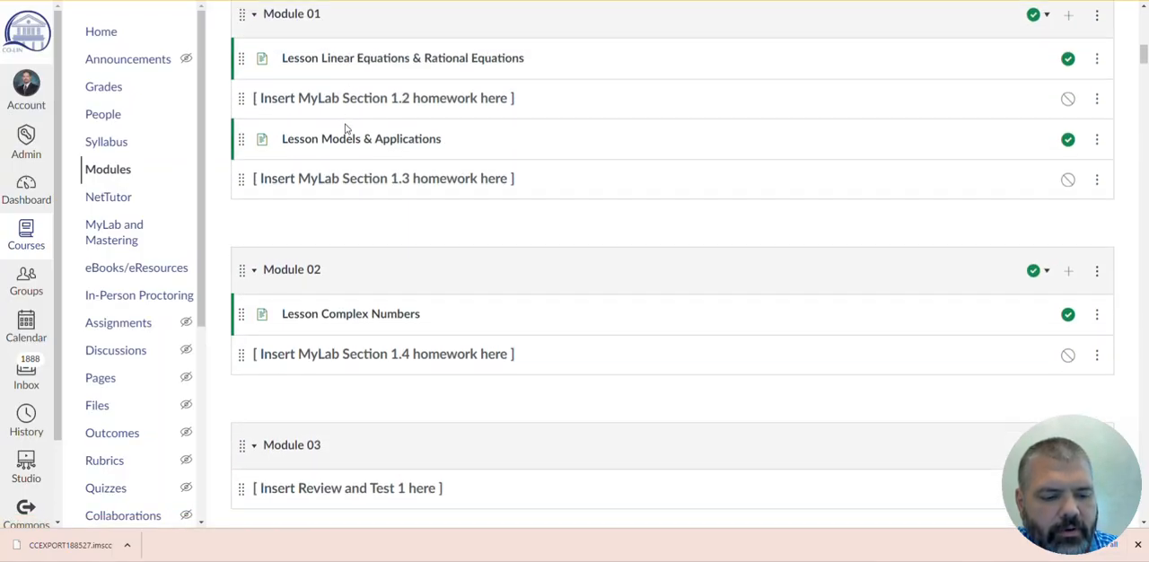
scroll(346, 125, up, 1)
scroll(349, 128, down, 2)
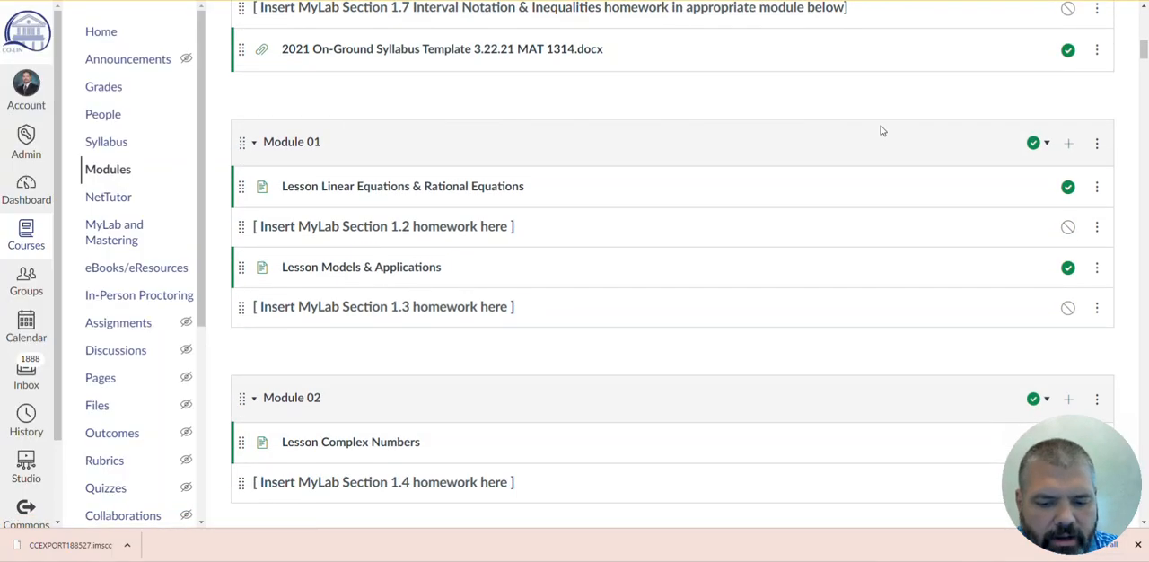
click(1033, 146)
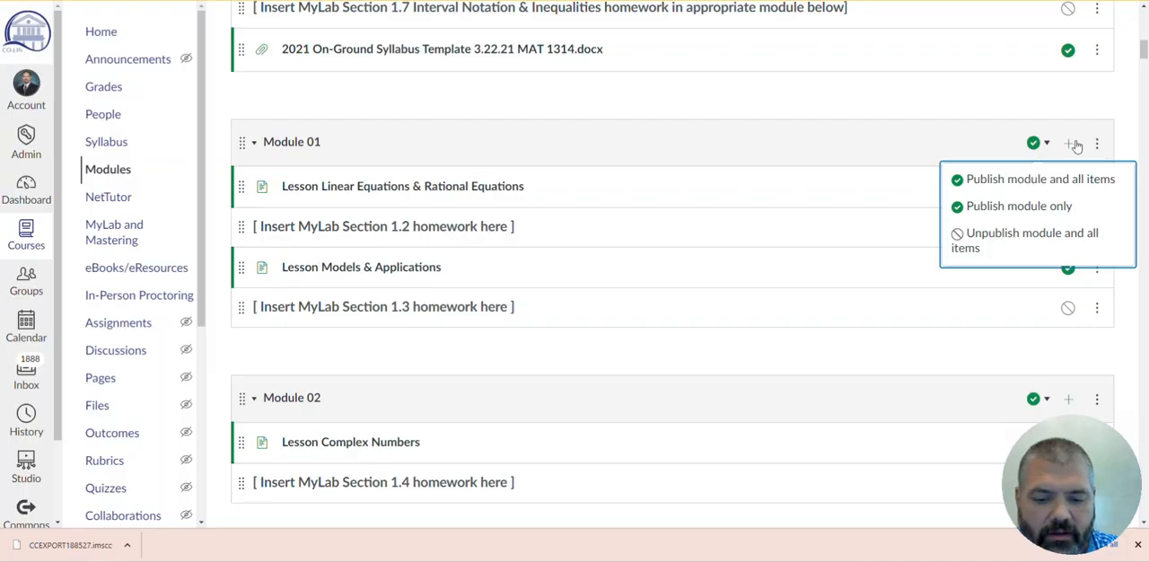
click(954, 146)
click(955, 146)
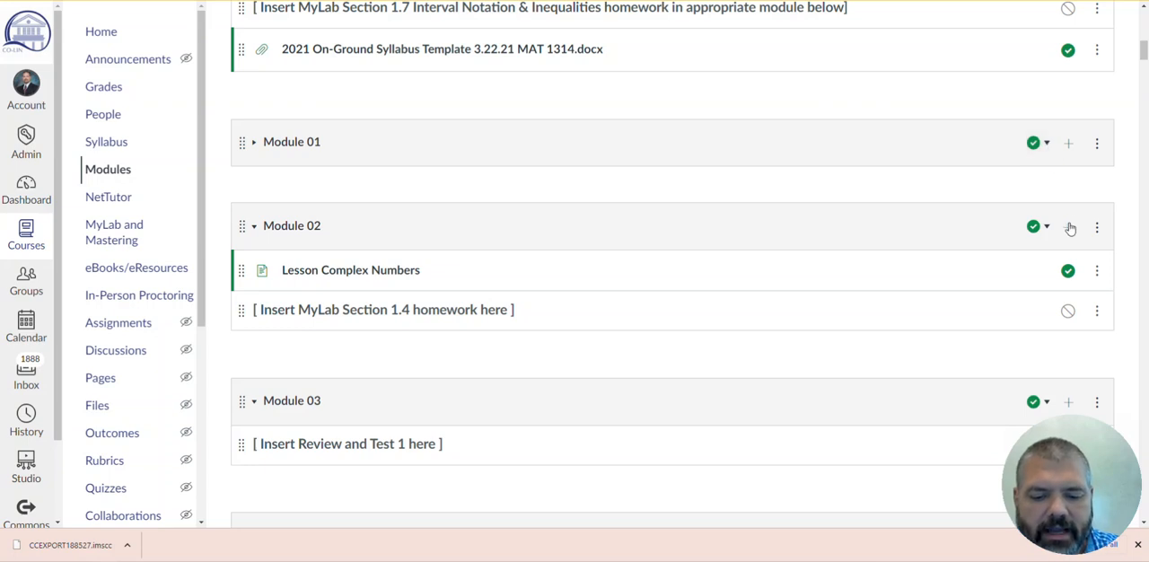
click(1047, 145)
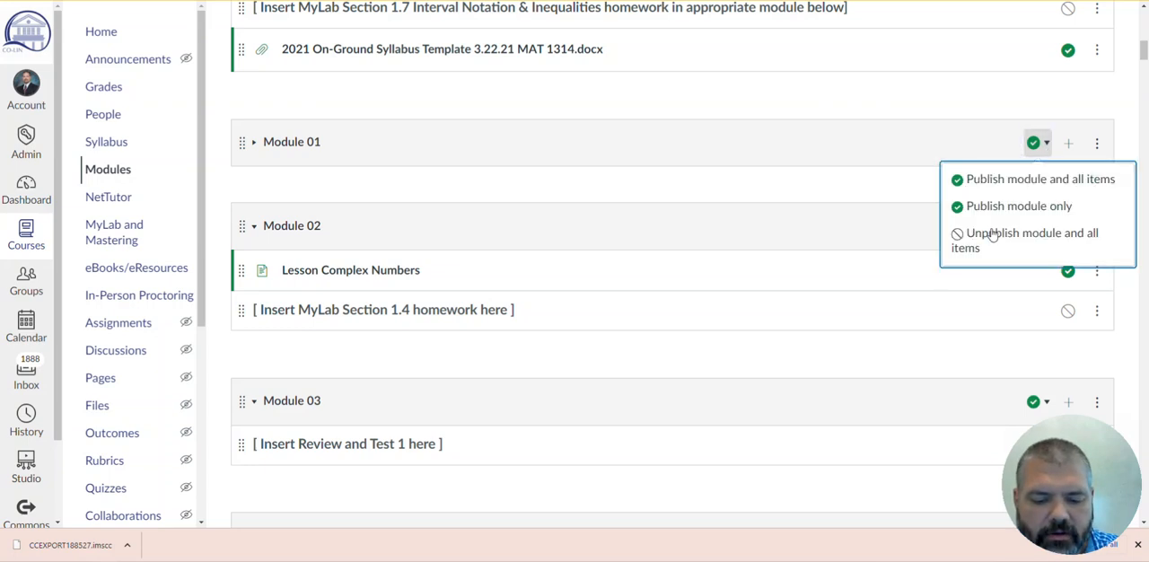
click(957, 241)
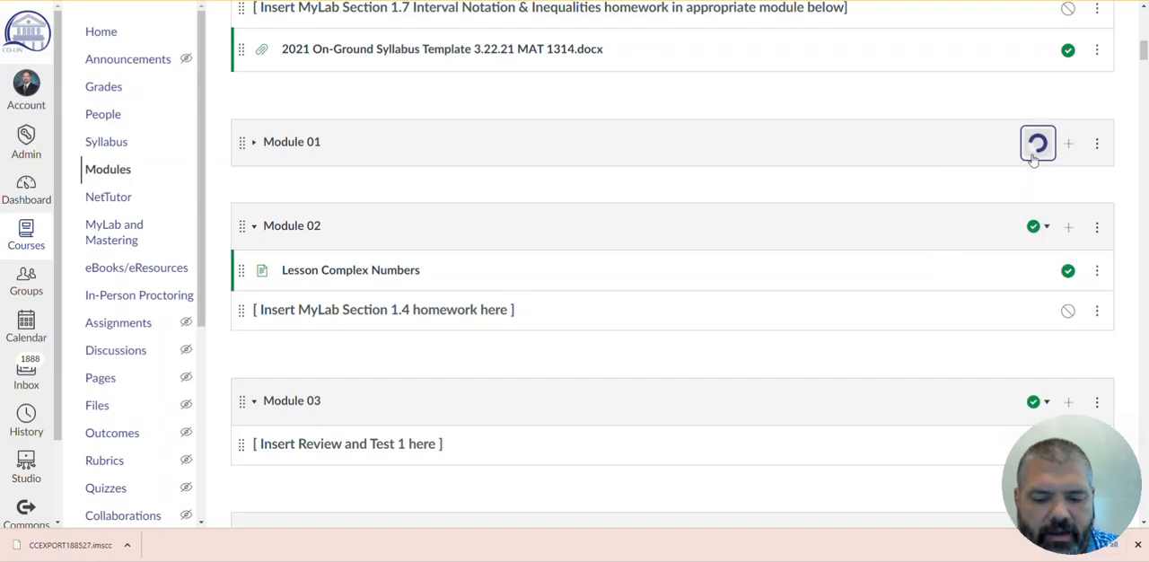
click(1036, 228)
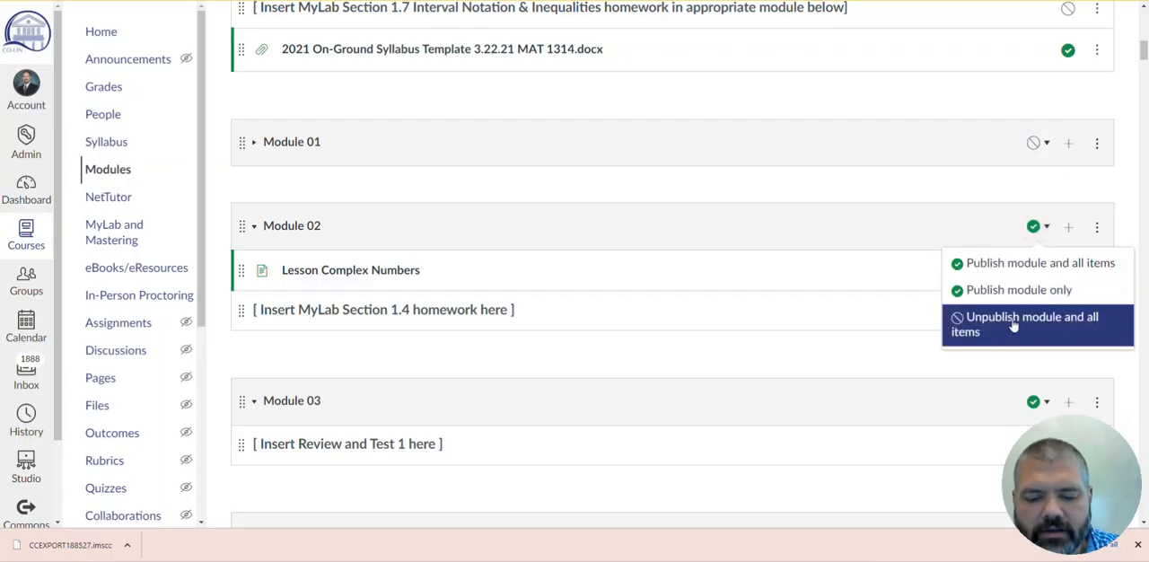
click(1010, 324)
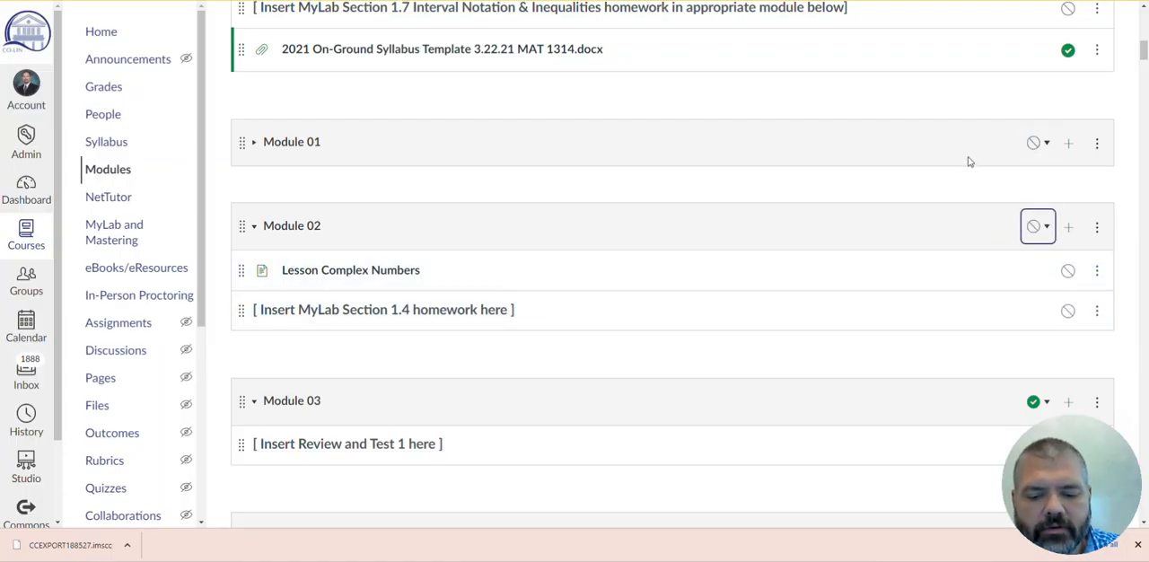
- Open the College Algebra Text Entire Book link in the imported MyOpenMath Module 01
scroll(970, 161, down, 2)
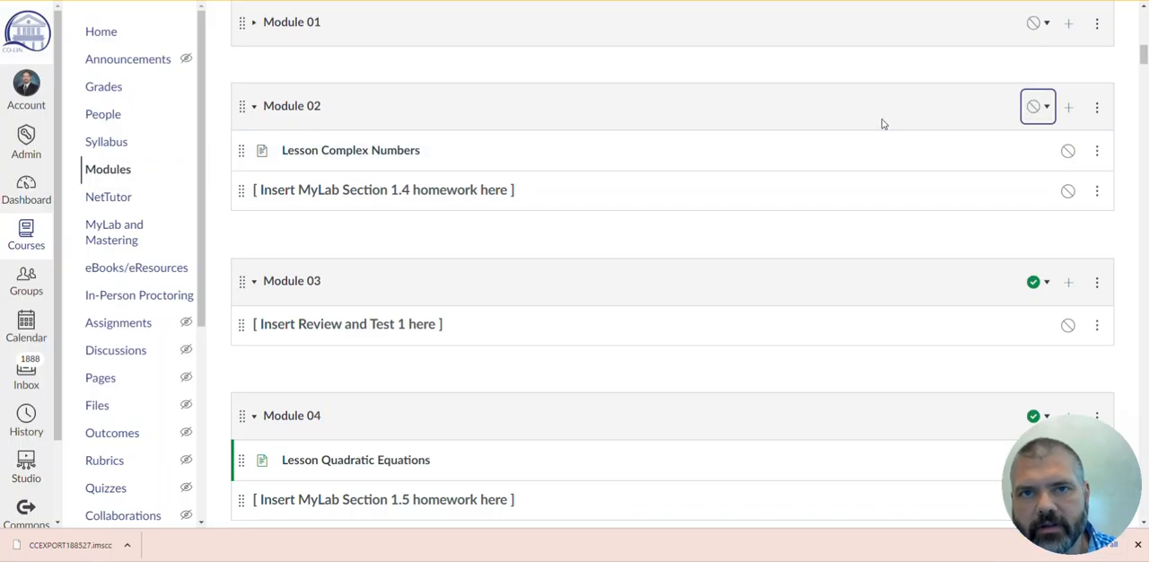
scroll(920, 132, down, 15)
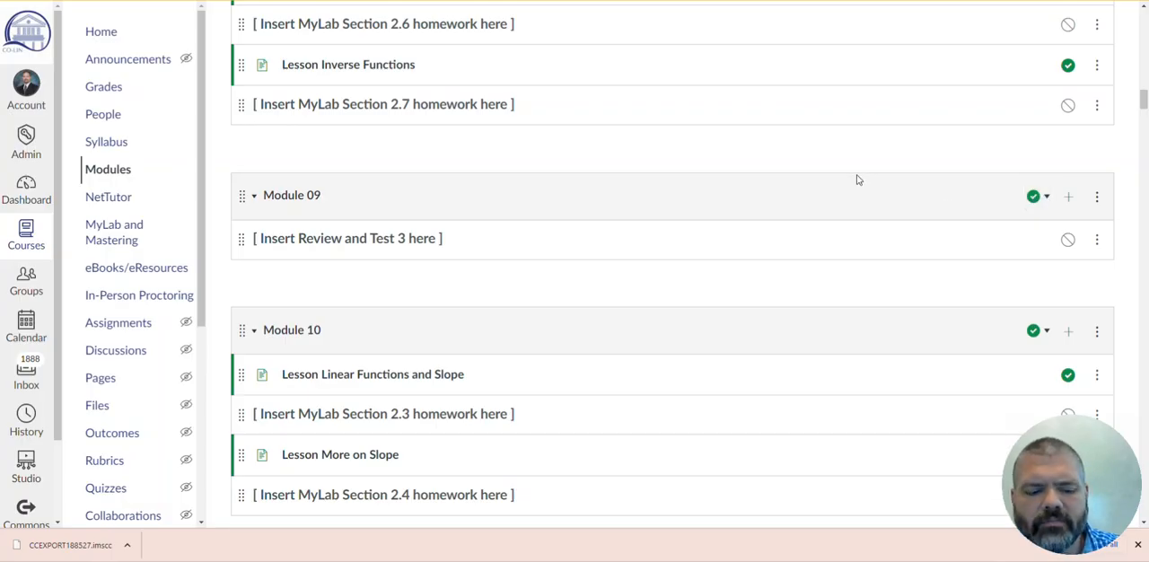
scroll(858, 181, down, 1)
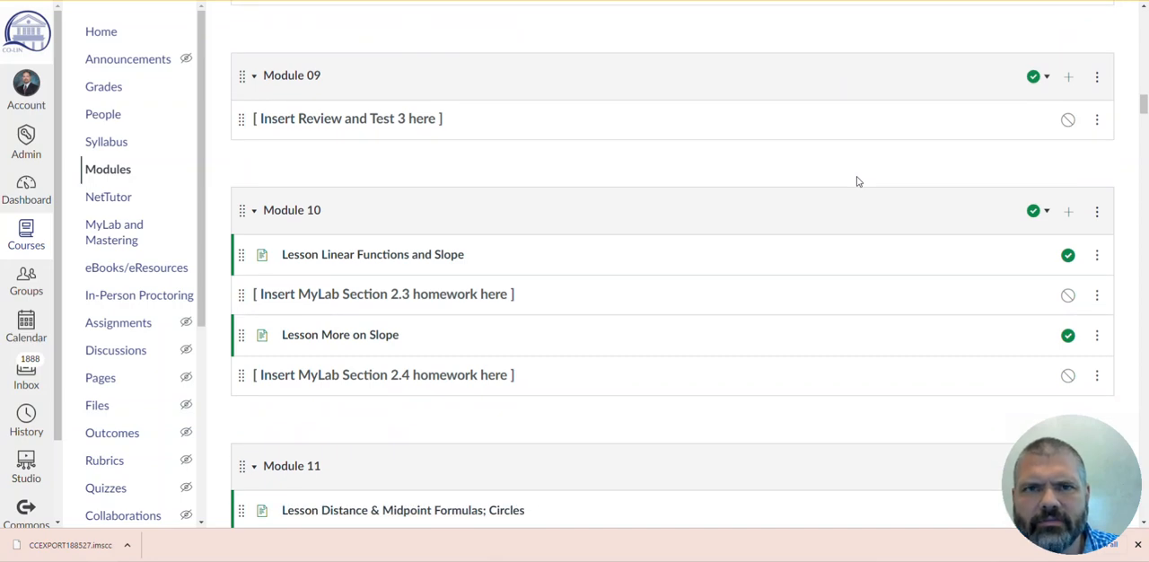
scroll(857, 180, down, 3)
scroll(857, 176, down, 1)
scroll(858, 175, down, 2)
scroll(857, 174, down, 9)
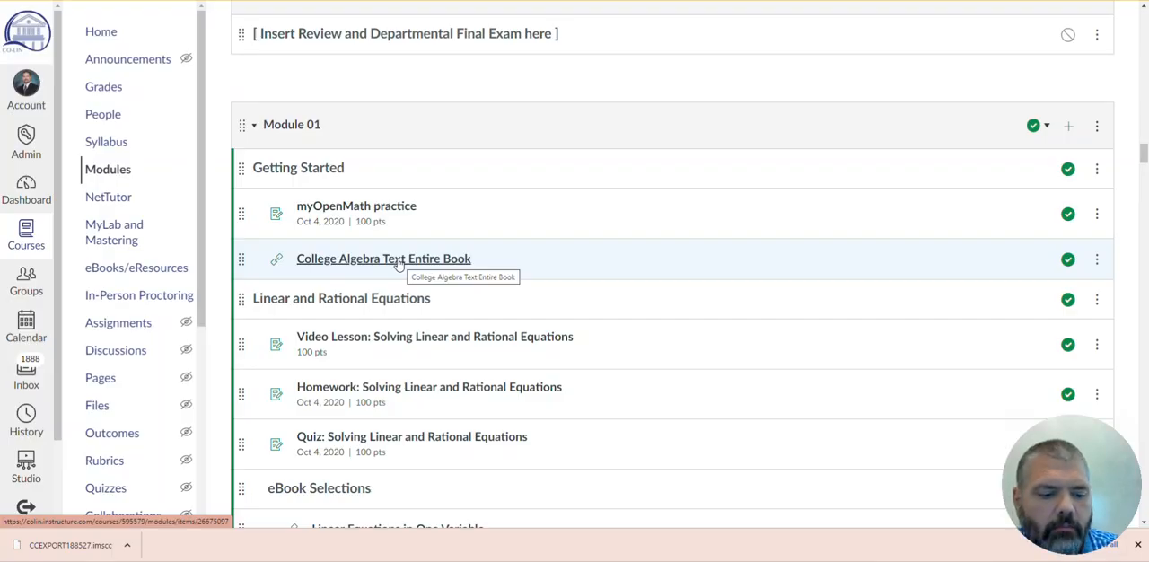
click(399, 261)
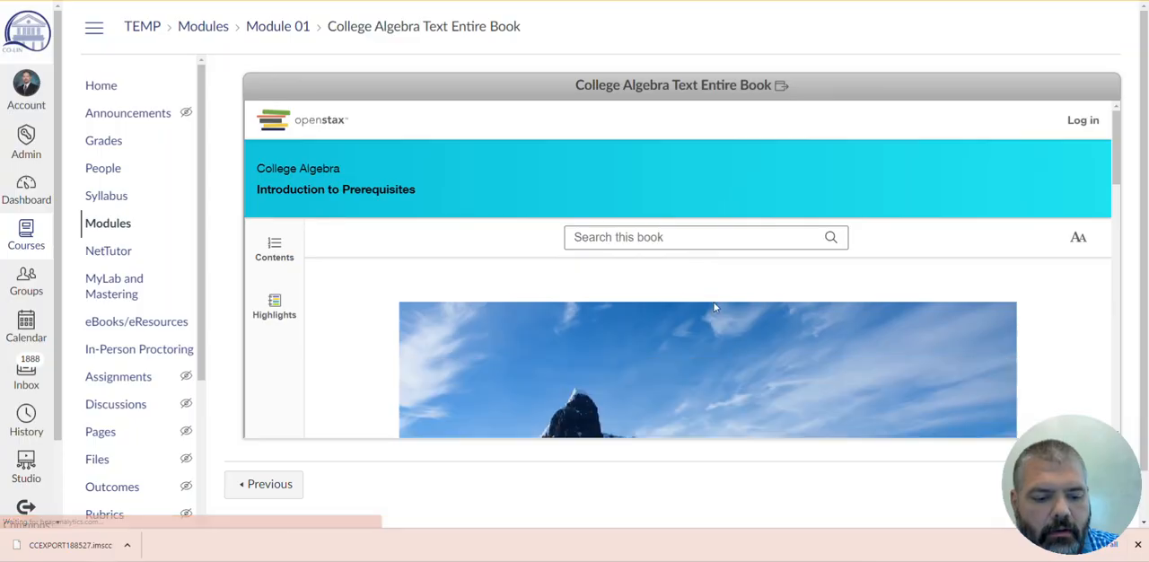
- Look through the book's Introduction to Prerequisites page and browse its table of contents
scroll(737, 304, down, 5)
scroll(736, 303, down, 10)
scroll(530, 256, up, 10)
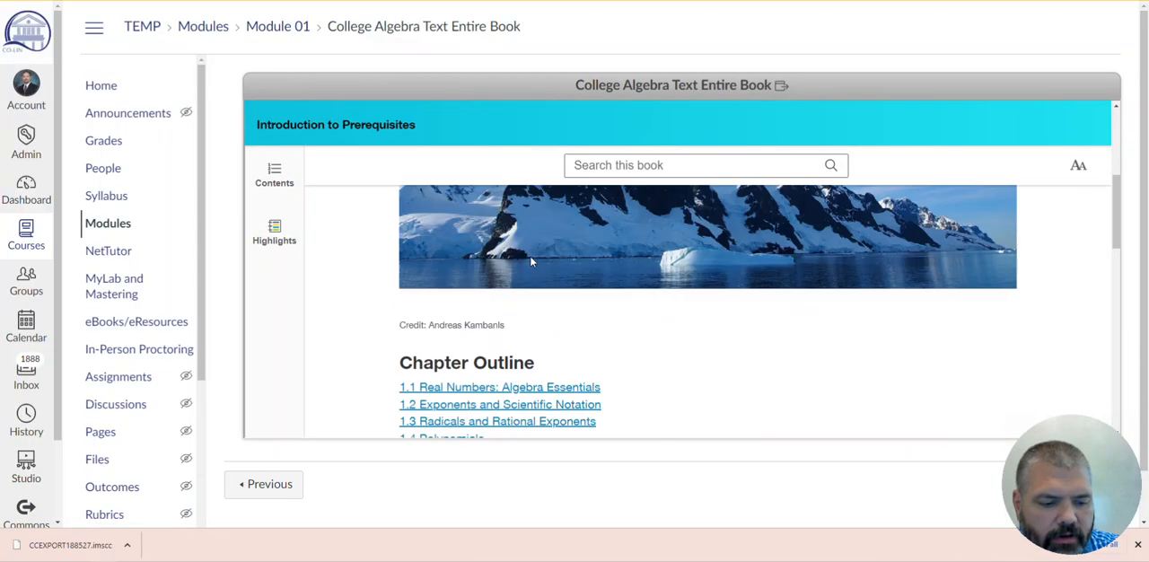
scroll(530, 256, up, 3)
click(277, 211)
scroll(440, 323, down, 8)
scroll(404, 306, up, 3)
scroll(386, 274, up, 5)
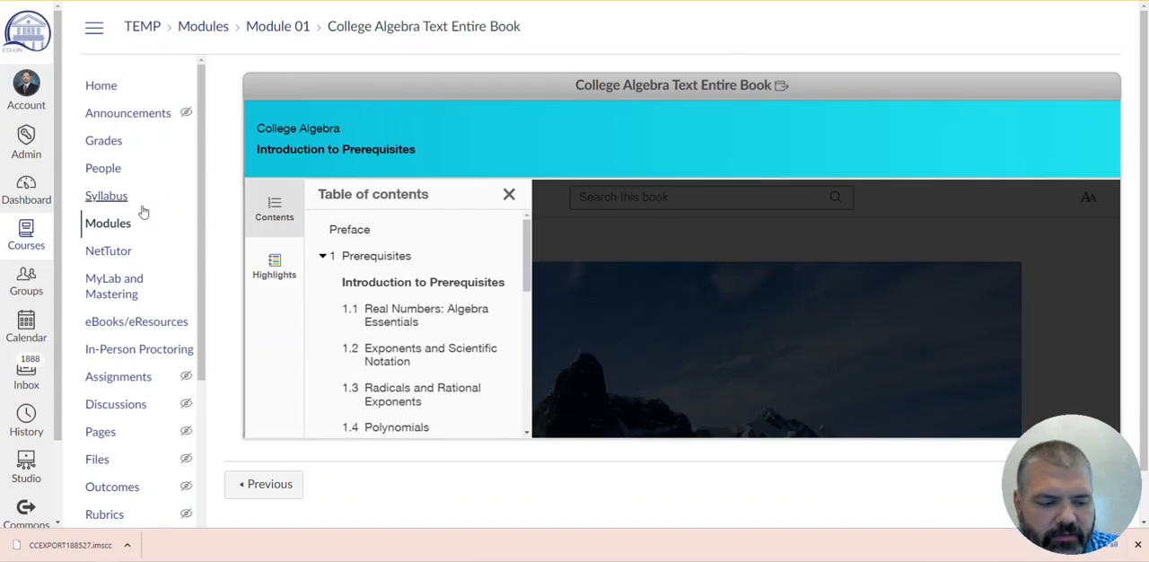
- Return to the modules list and unpublish Reading Assignment: Mathematical Models in the imported Module 02
click(109, 223)
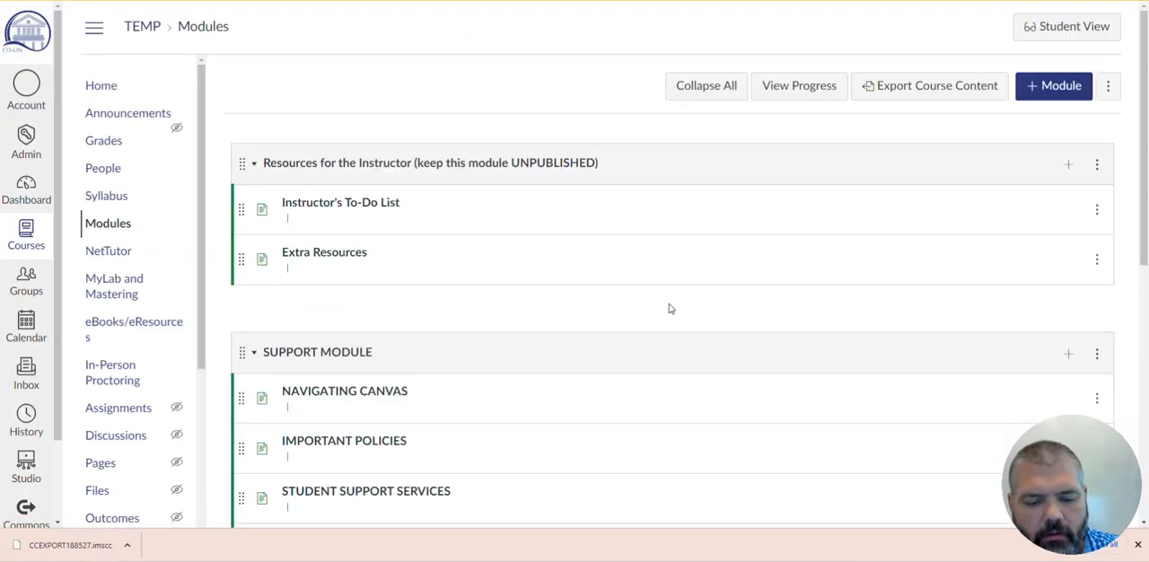
scroll(692, 320, down, 15)
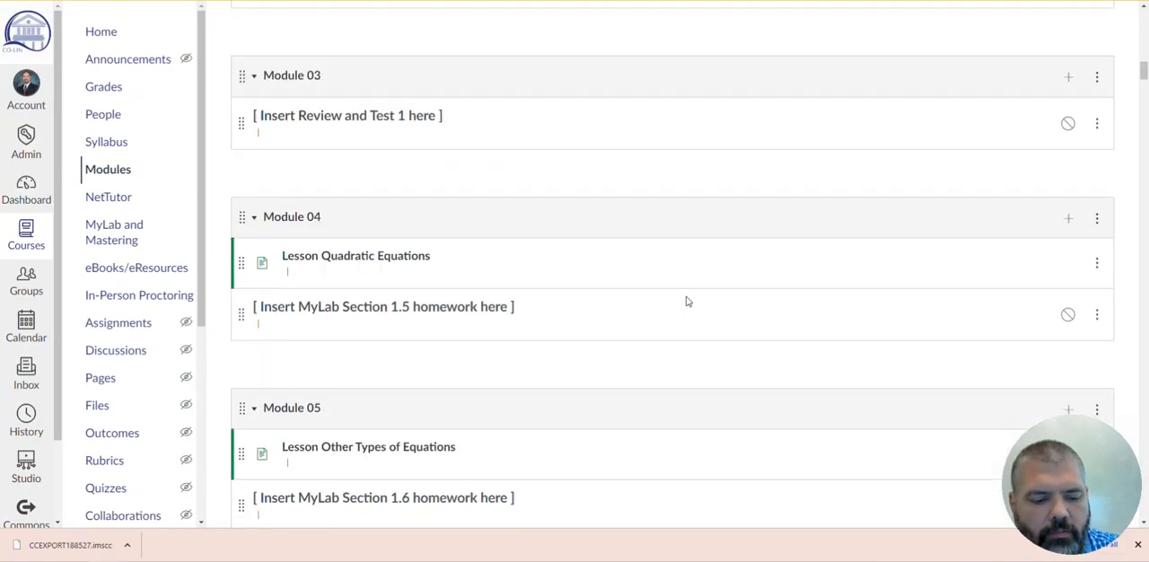
scroll(686, 302, down, 20)
scroll(682, 311, down, 10)
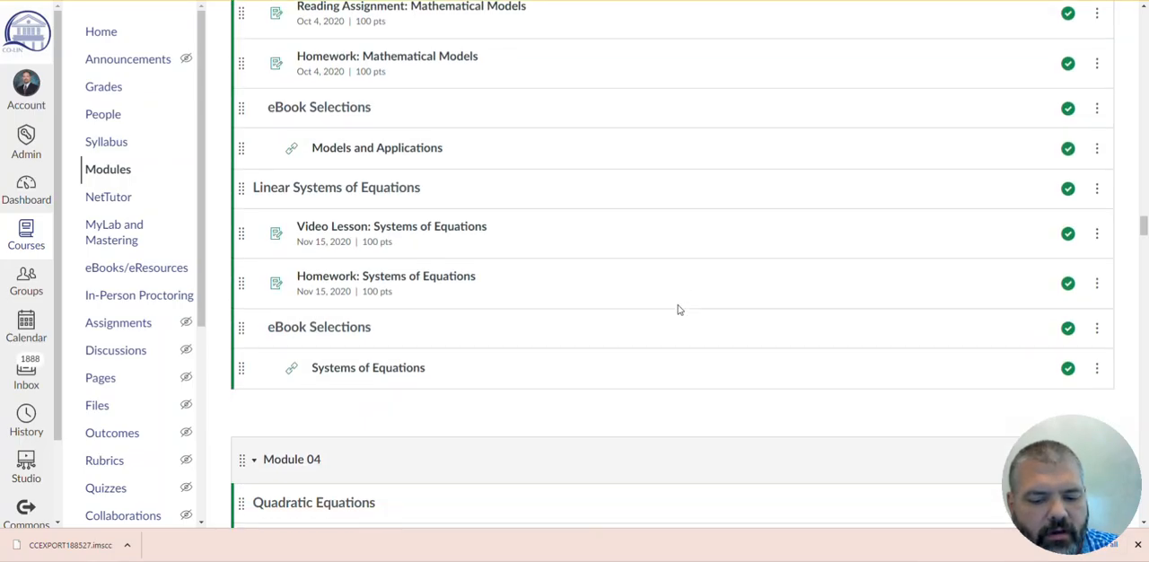
scroll(679, 309, up, 3)
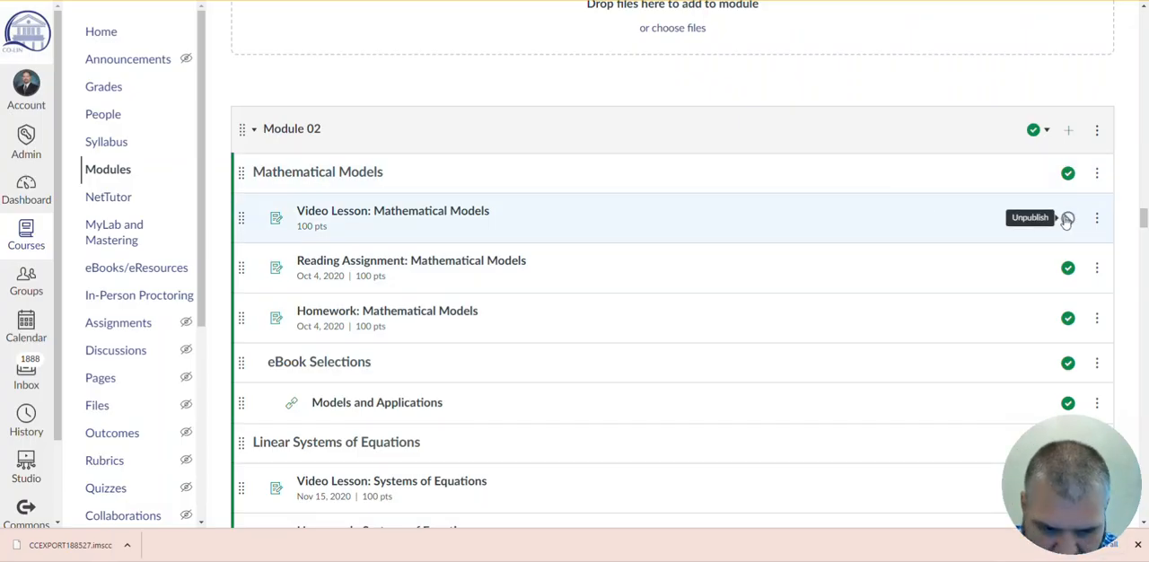
click(1069, 268)
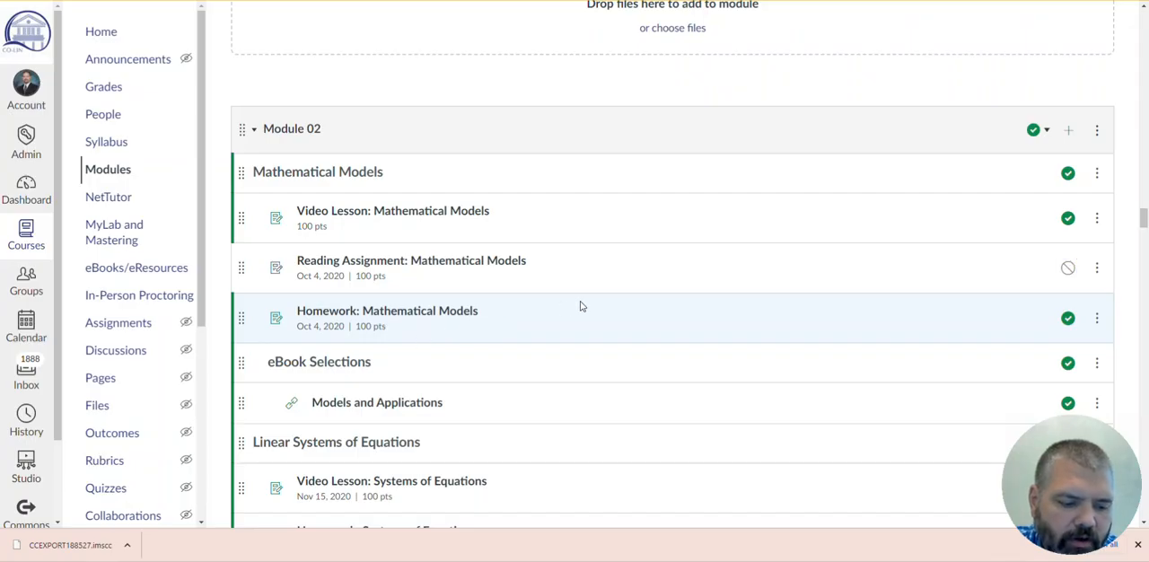
- Look over the video lessons, homework, quiz and eBook selections in the imported Module 01 and Module 02
scroll(581, 307, down, 1)
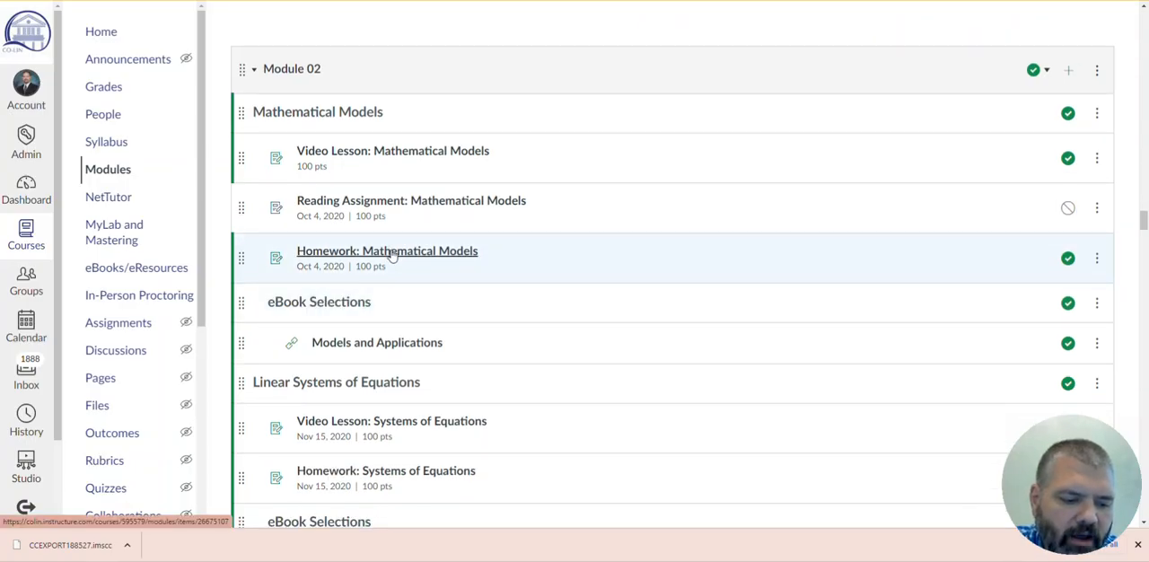
scroll(416, 154, up, 3)
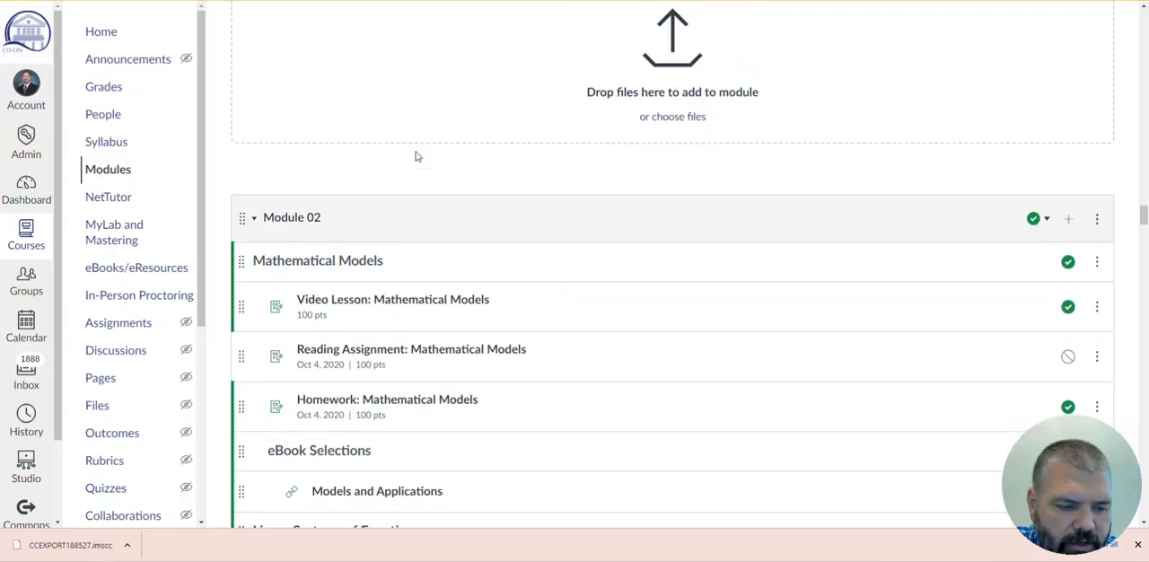
scroll(416, 159, down, 6)
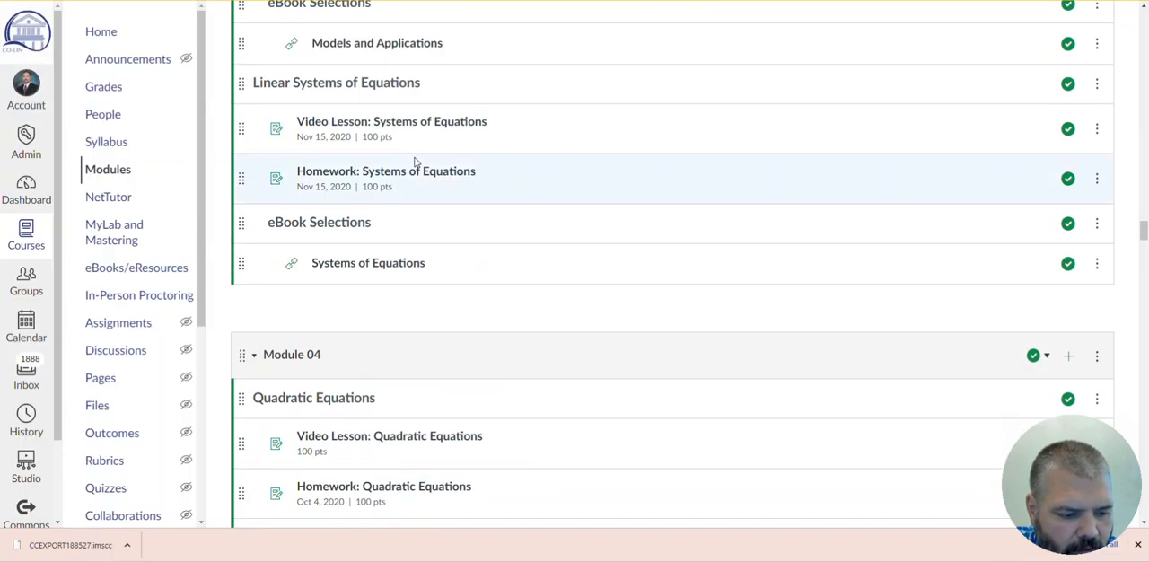
scroll(417, 168, up, 5)
scroll(416, 168, up, 15)
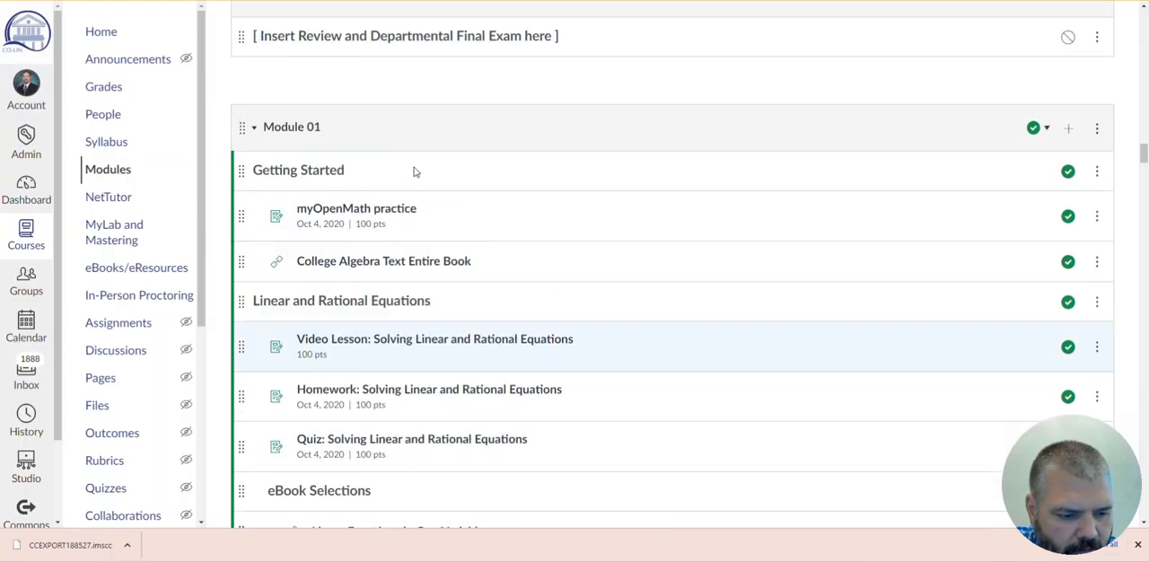
scroll(416, 172, down, 1)
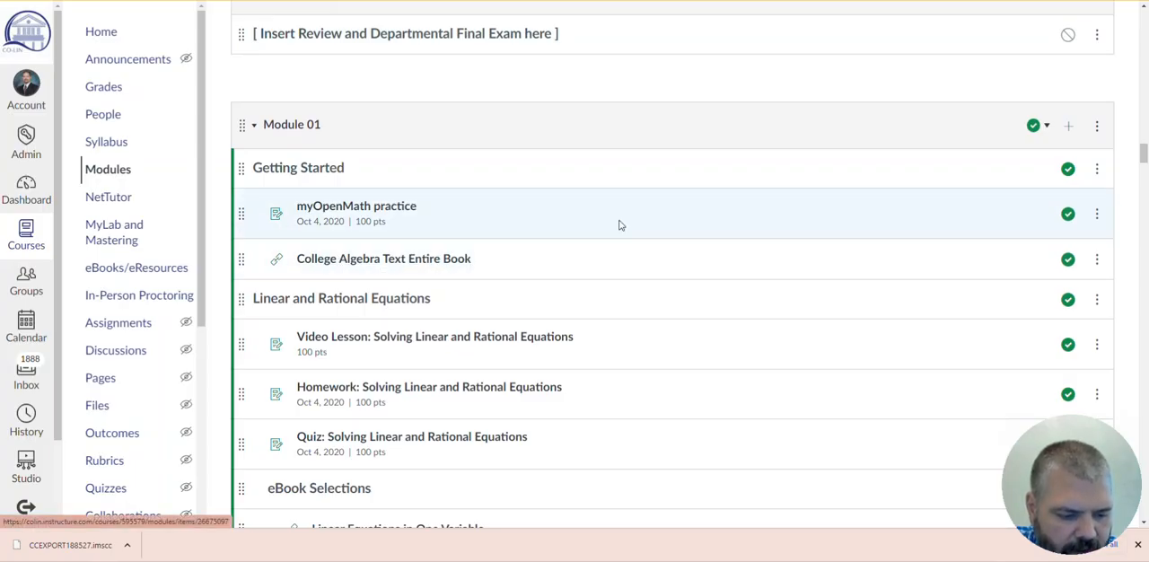
scroll(558, 231, down, 2)
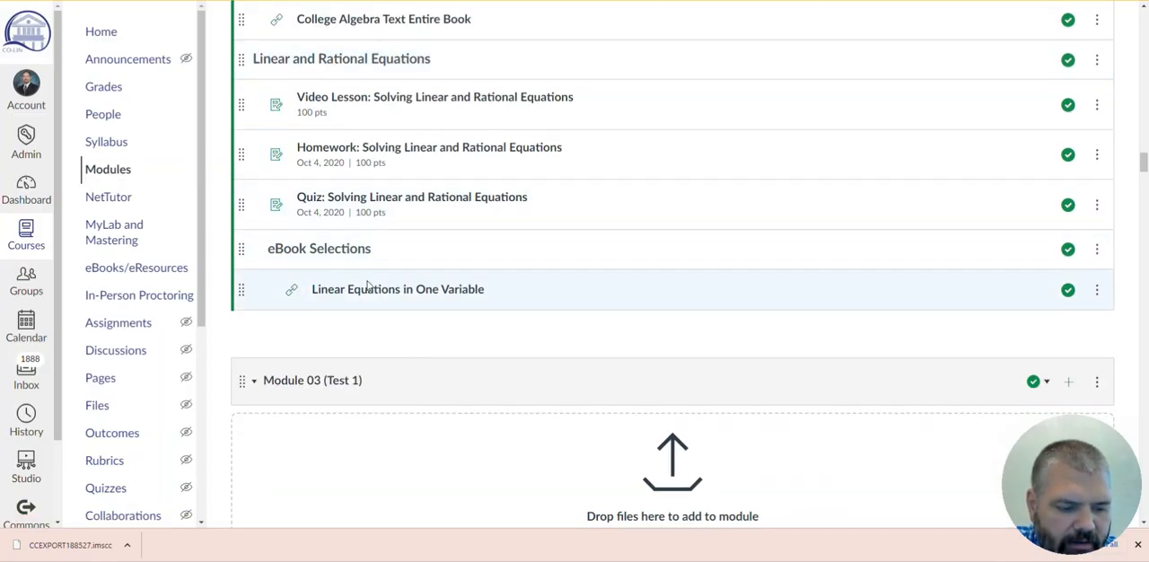
- Unpublish Quiz: Solving Linear and Rational Equations in the imported Module 01
right_click(395, 296)
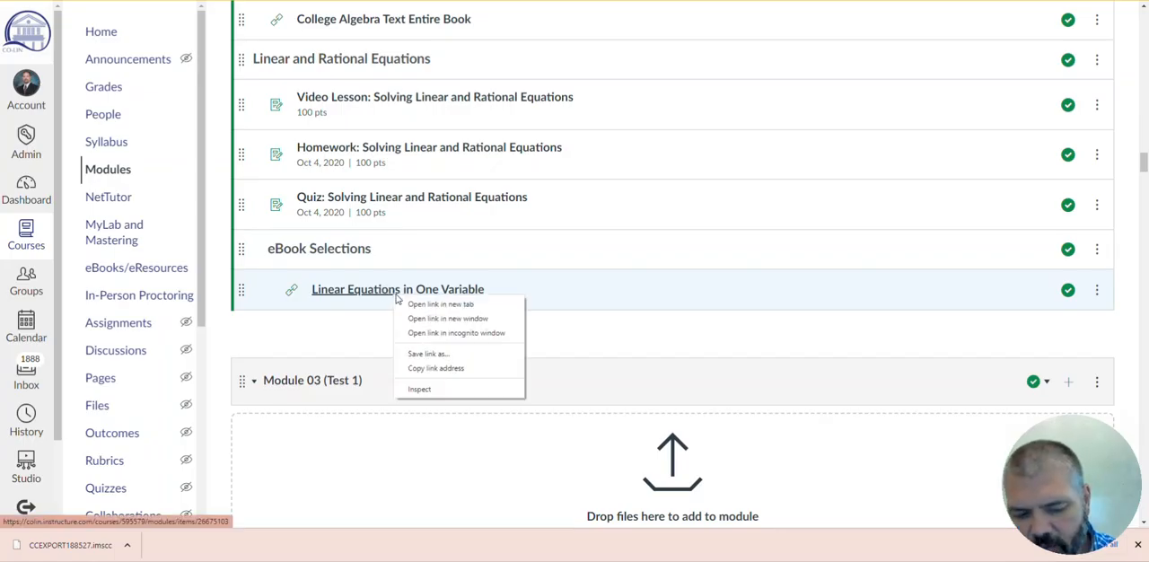
click(569, 333)
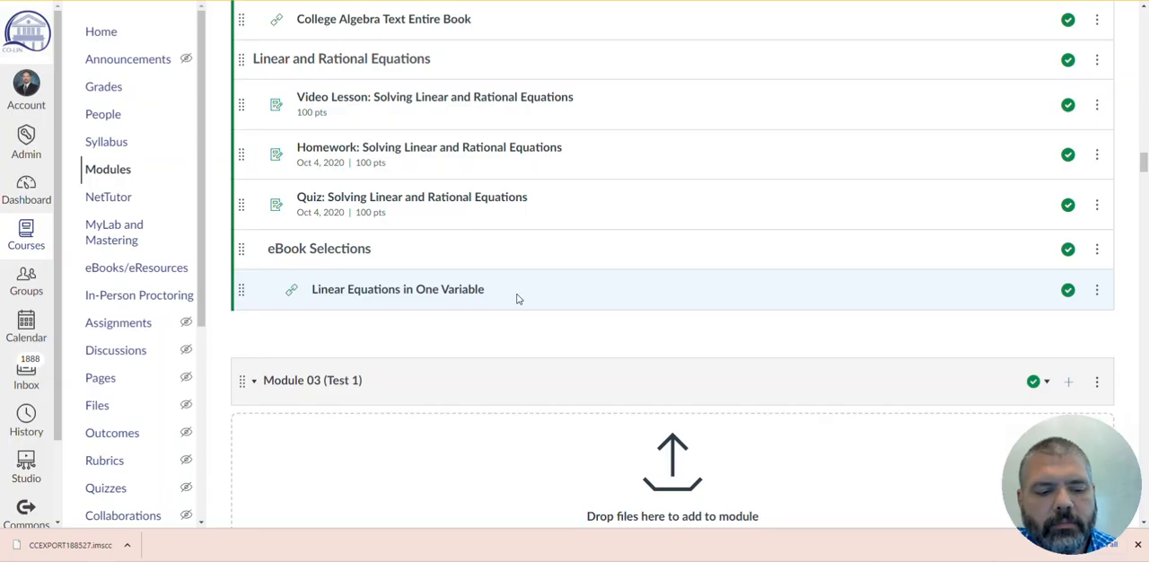
scroll(539, 305, up, 1)
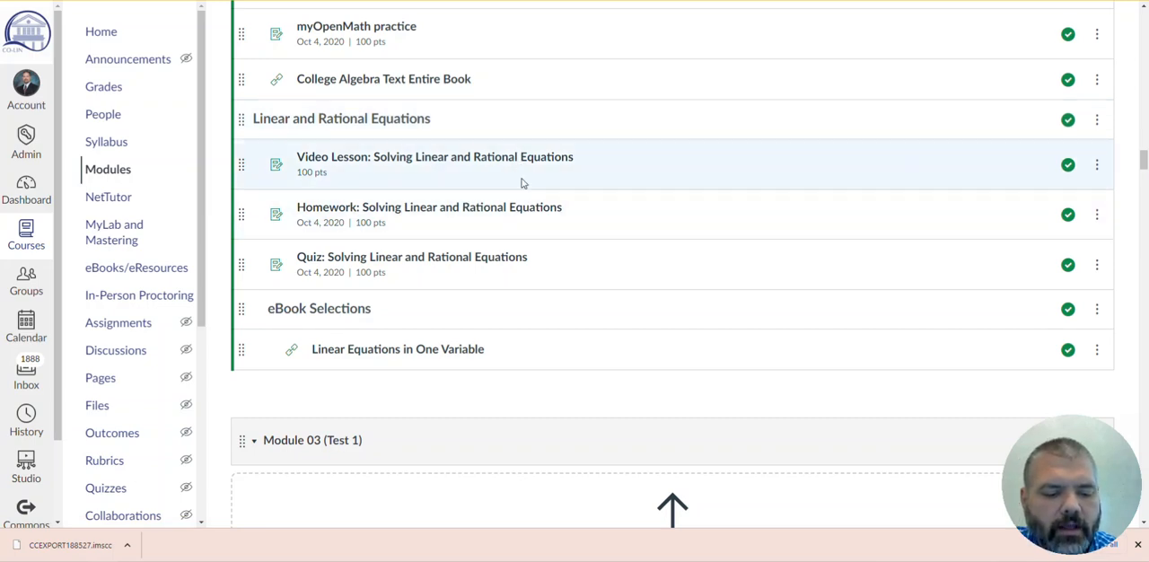
click(1067, 266)
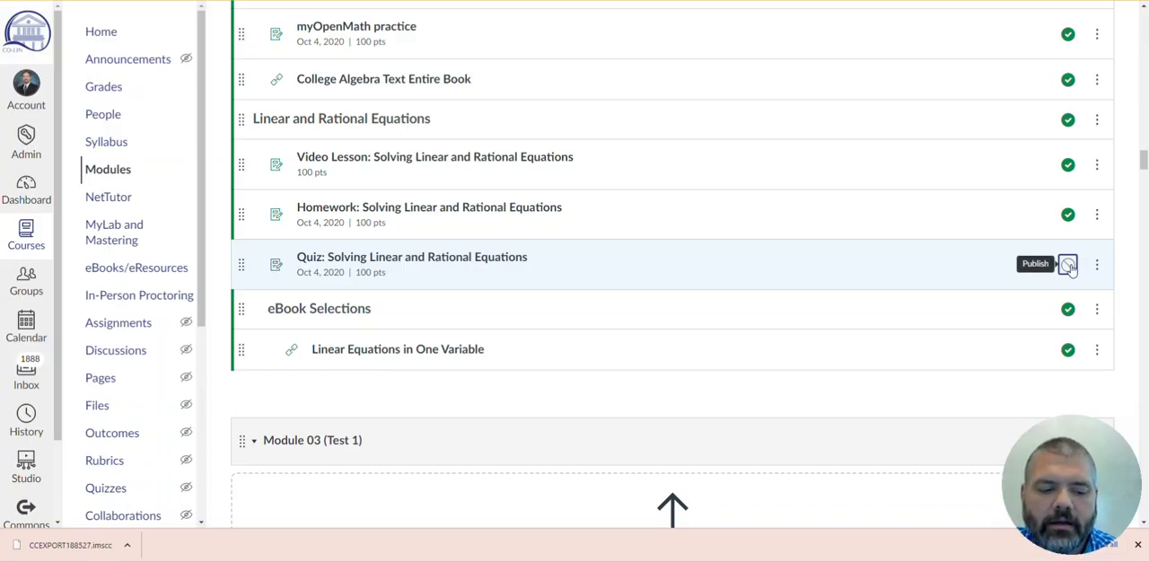
- Open Homework: Solving Linear and Rational Equations and examine it and the course home page in Student View
click(514, 210)
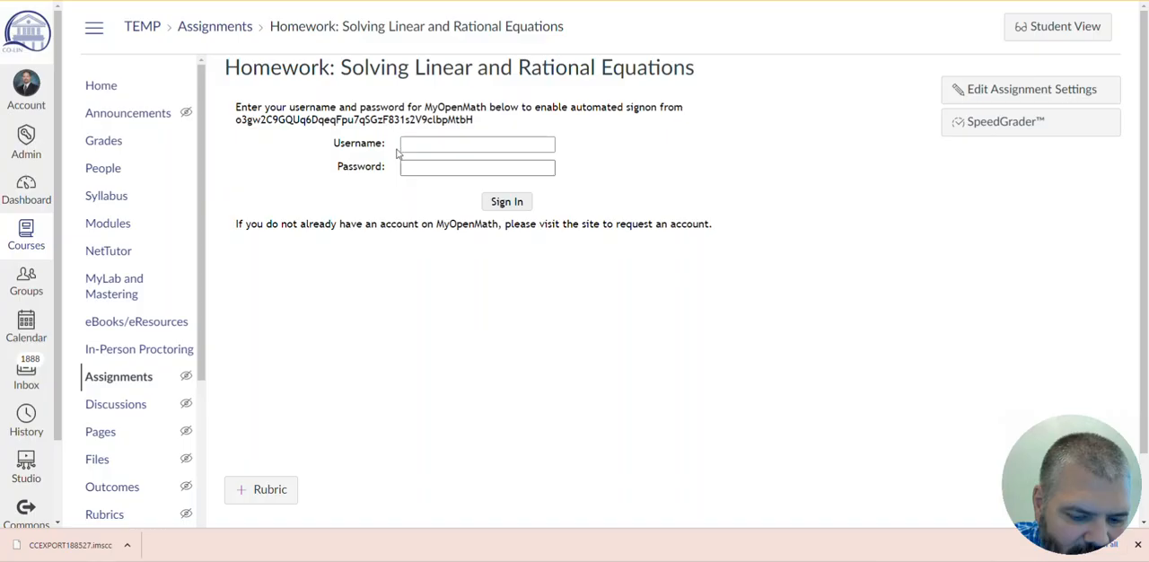
click(1029, 26)
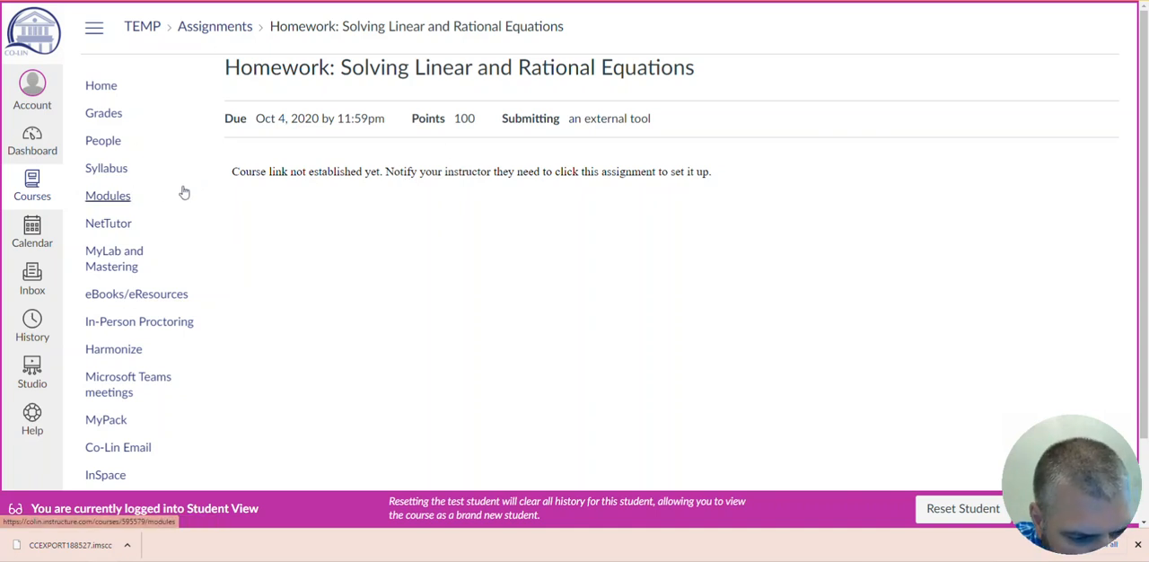
click(105, 96)
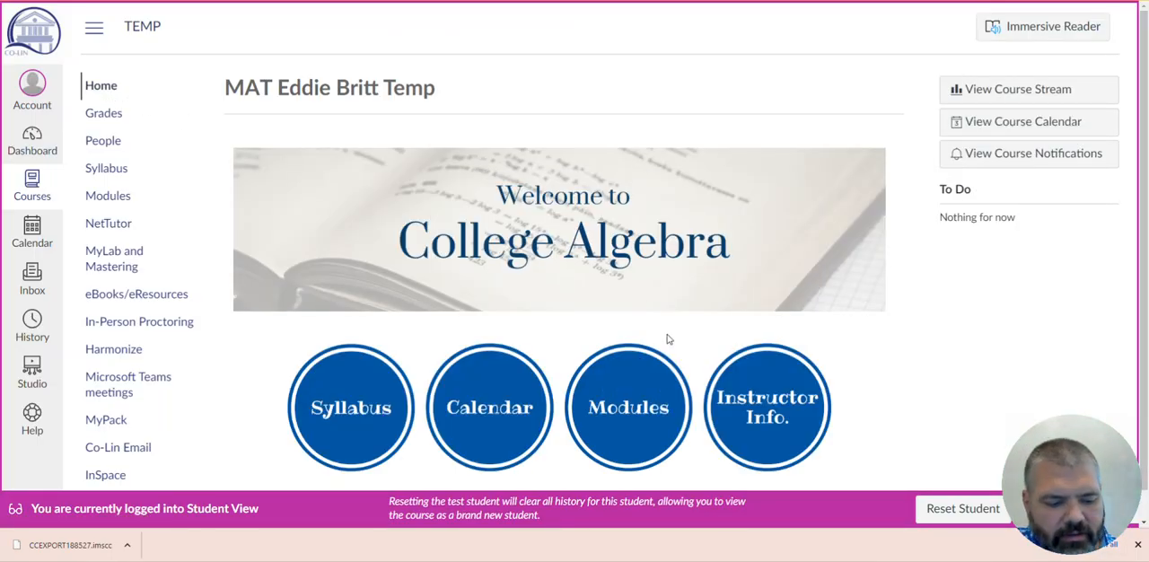
scroll(669, 339, down, 1)
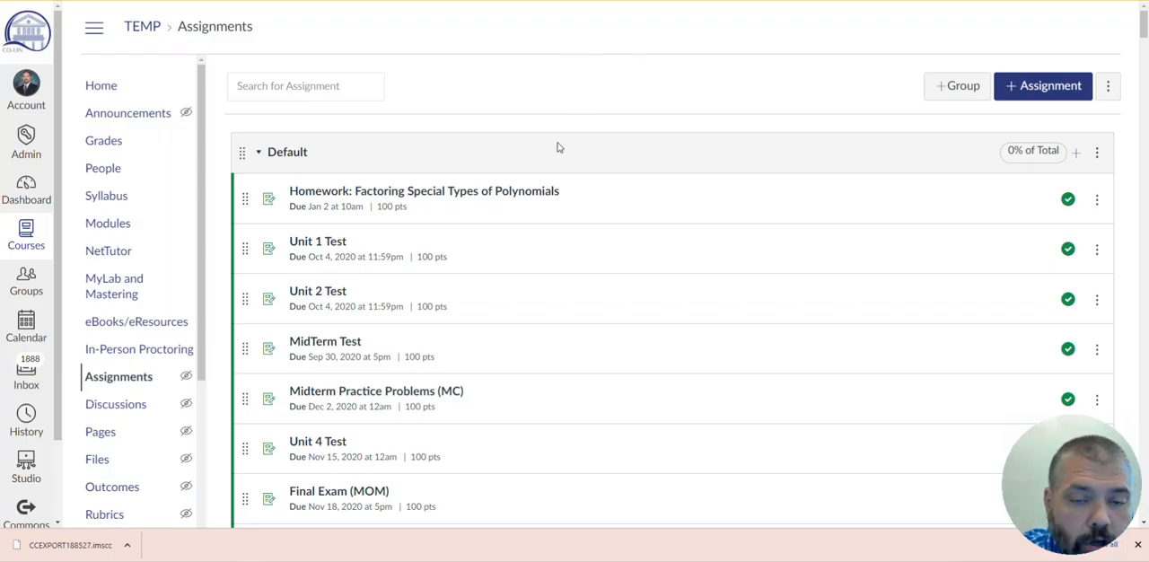
- Open Homework: Solving Linear and Rational Equations from the assignments list and associate the LMS course with the existing MyOpenMath course, ID 188527
scroll(558, 147, down, 3)
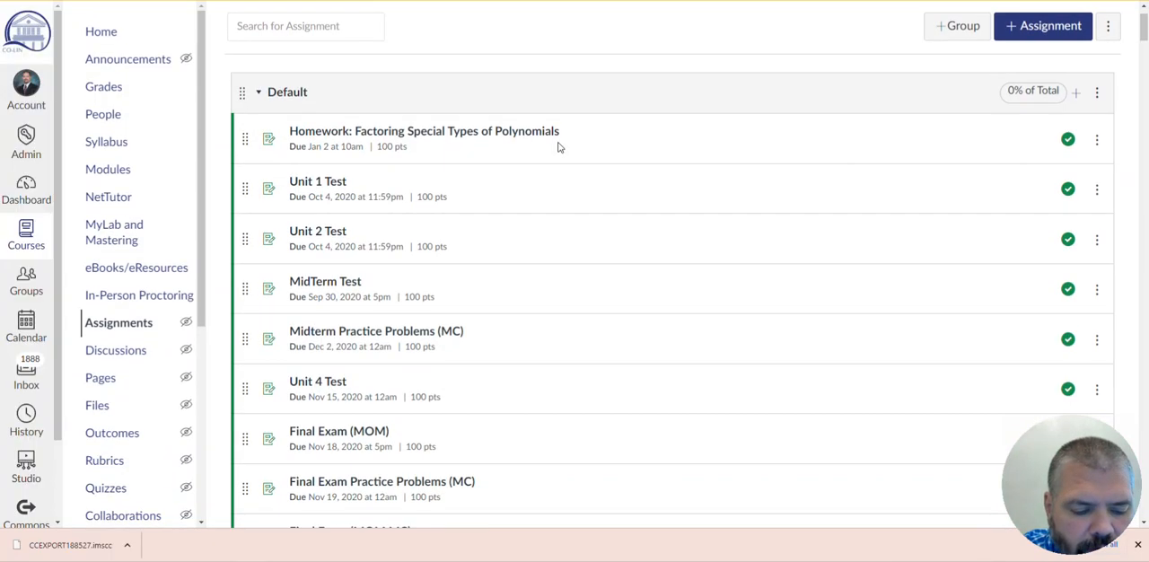
scroll(557, 149, down, 3)
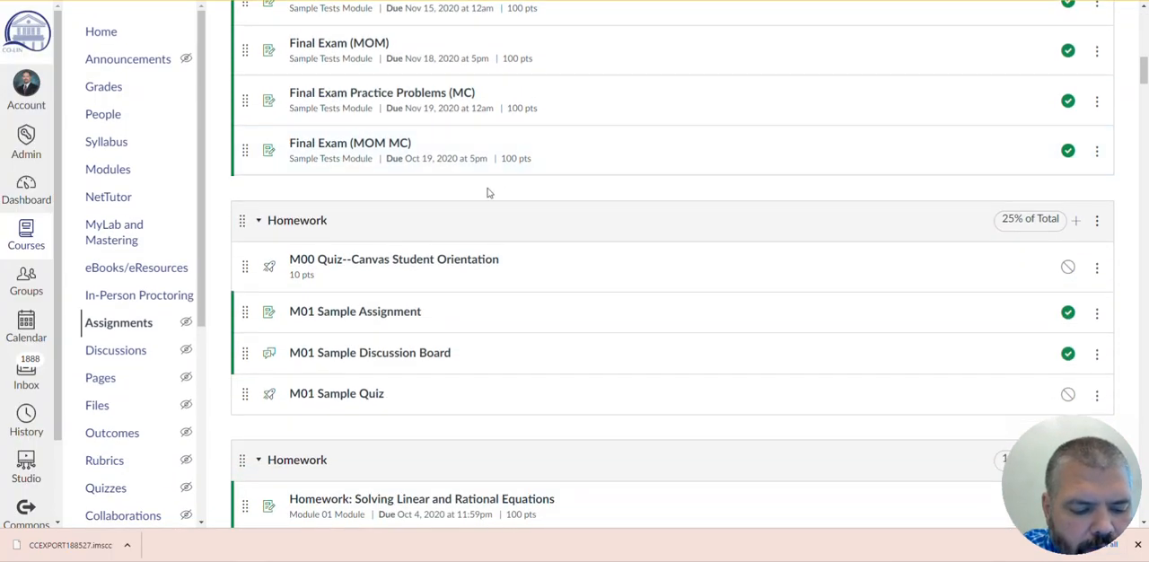
scroll(474, 221, down, 3)
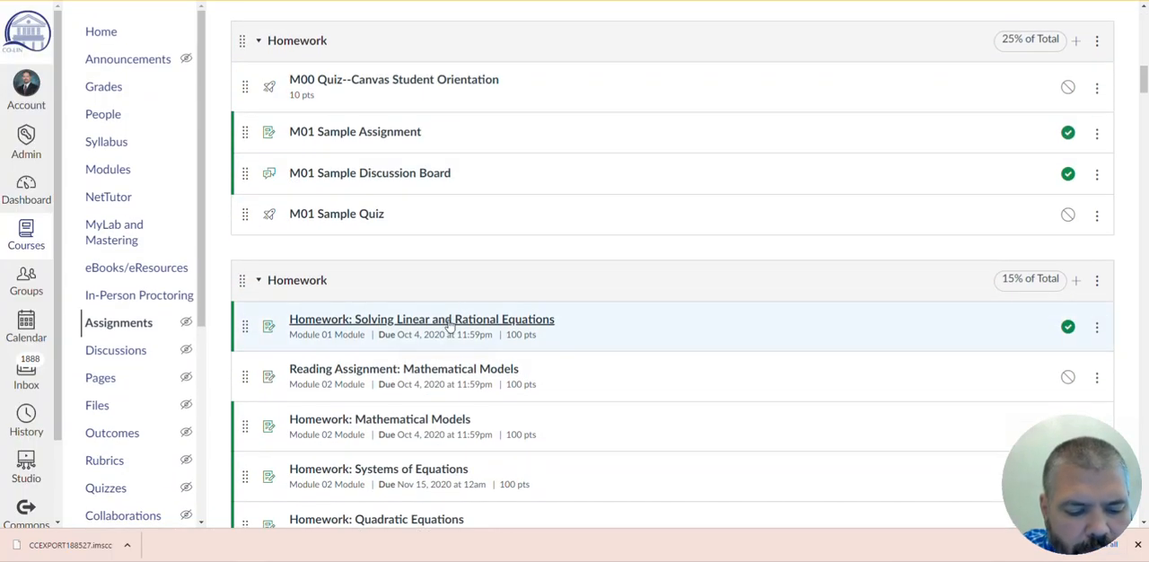
click(449, 326)
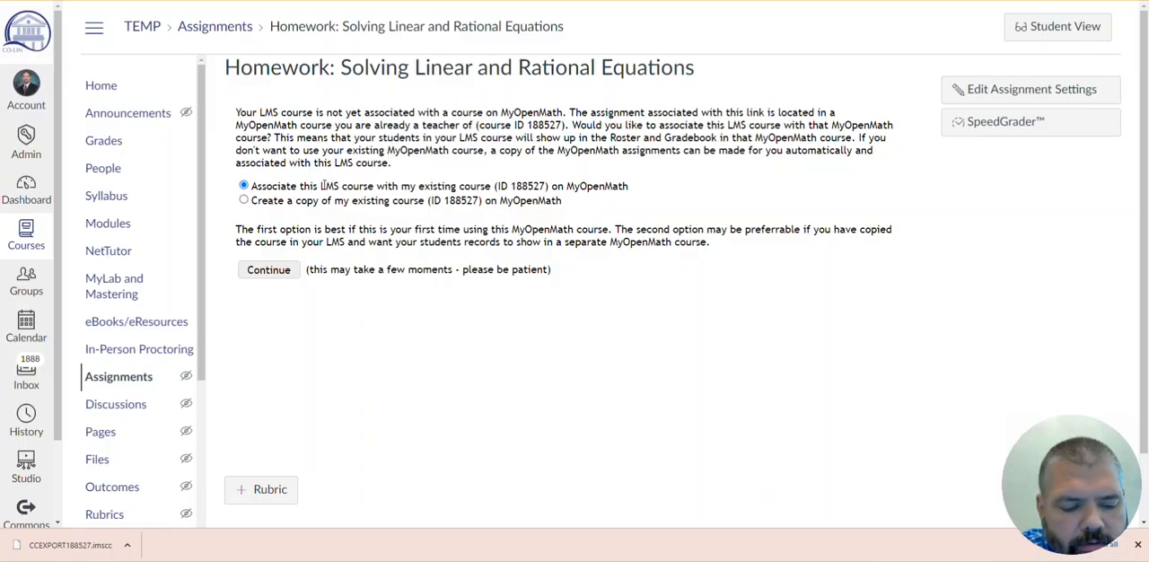
drag(322, 186, 630, 186)
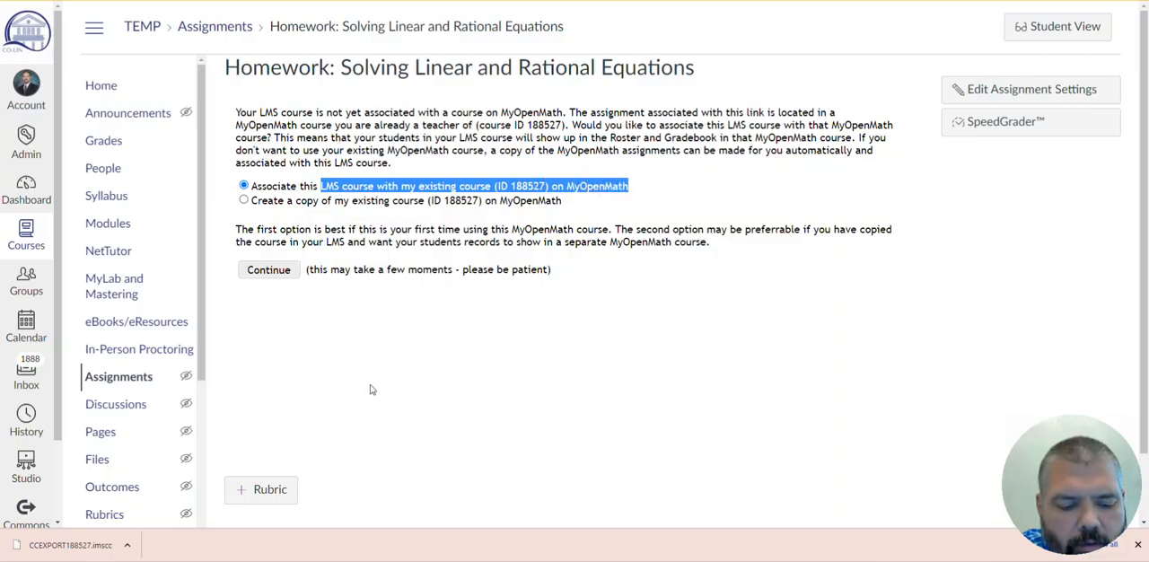
click(269, 270)
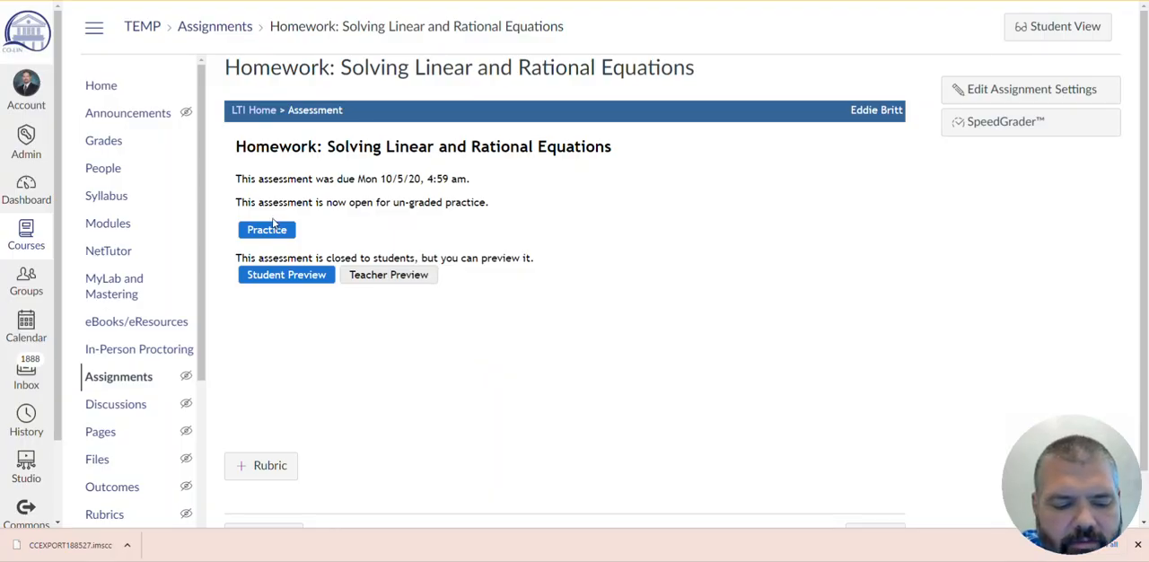
- Open the Student Preview of Homework: Solving Linear and Rational Equations and look through its first questions
click(306, 279)
scroll(528, 327, down, 3)
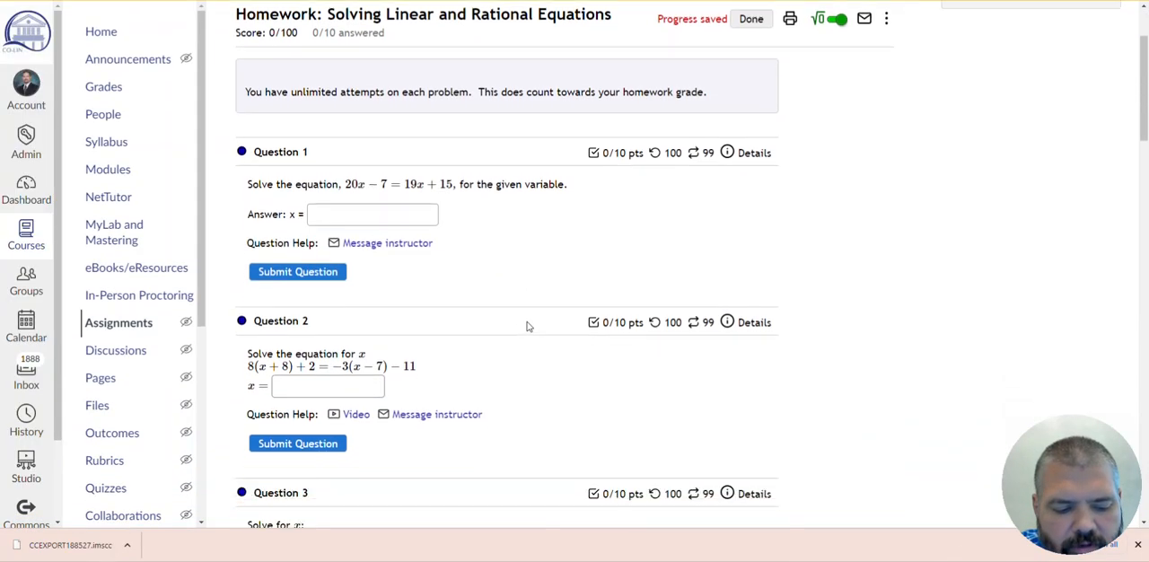
scroll(528, 326, down, 1)
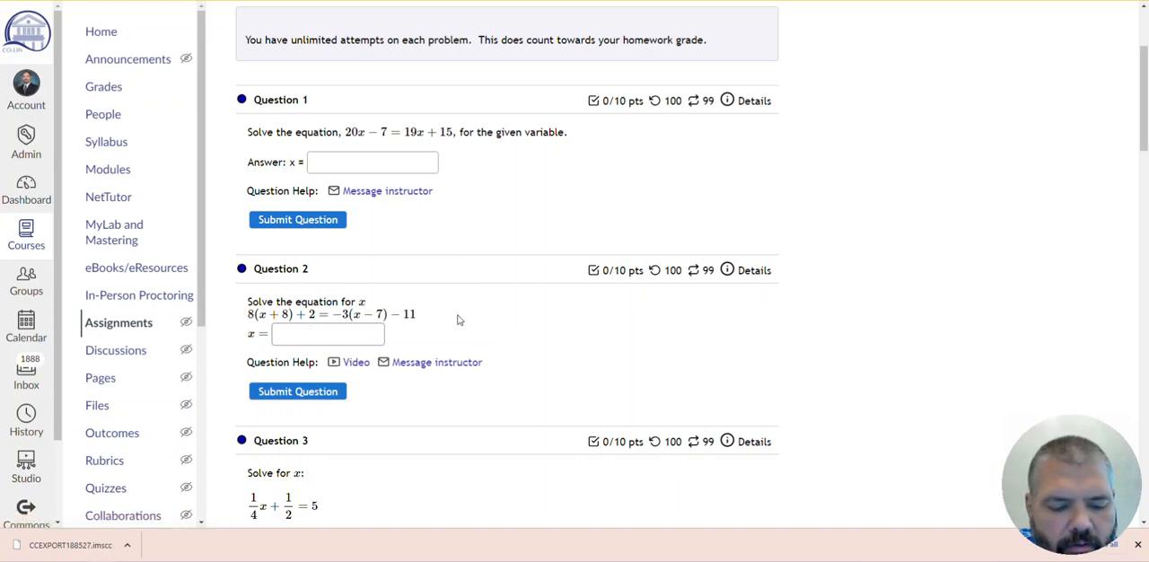
scroll(457, 319, up, 2)
click(362, 337)
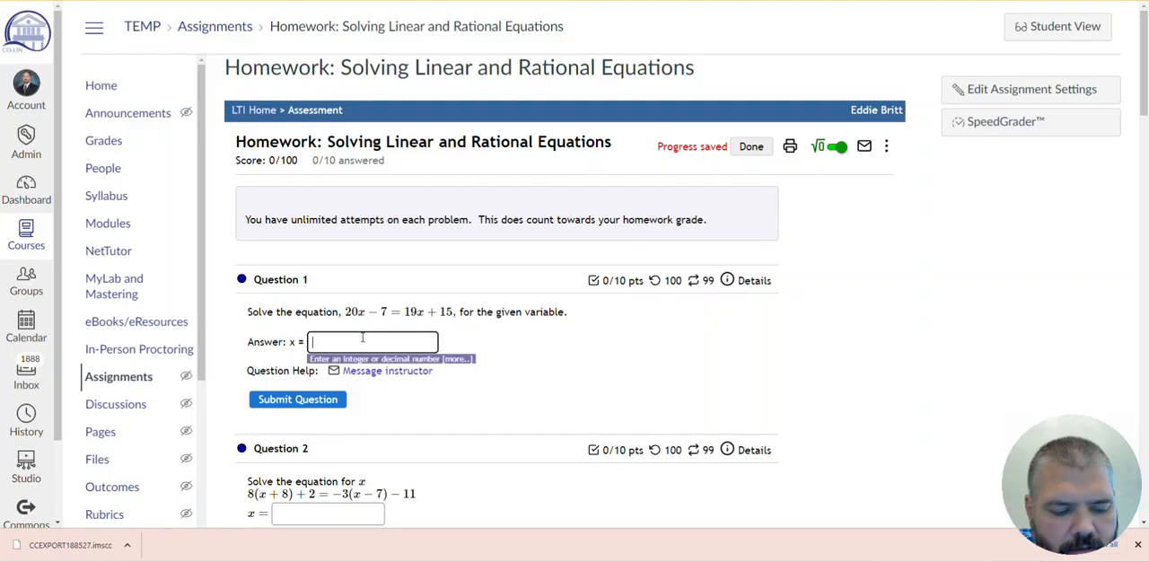
click(479, 351)
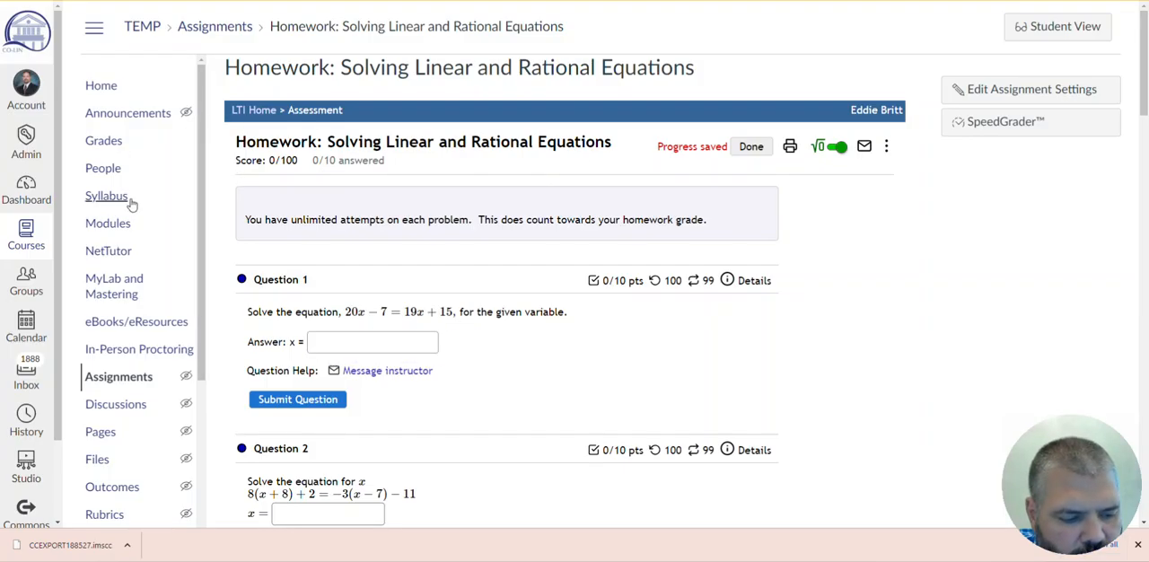
- Return to the assignments list and publish Reading Assignment: Mathematical Models in the Homework group
click(126, 377)
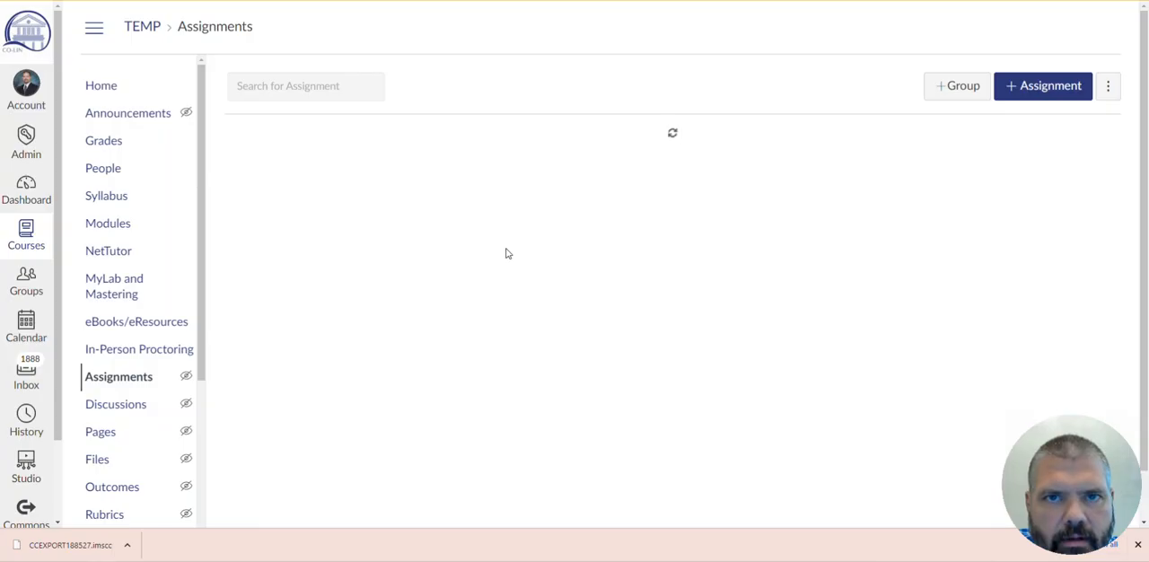
scroll(506, 254, down, 6)
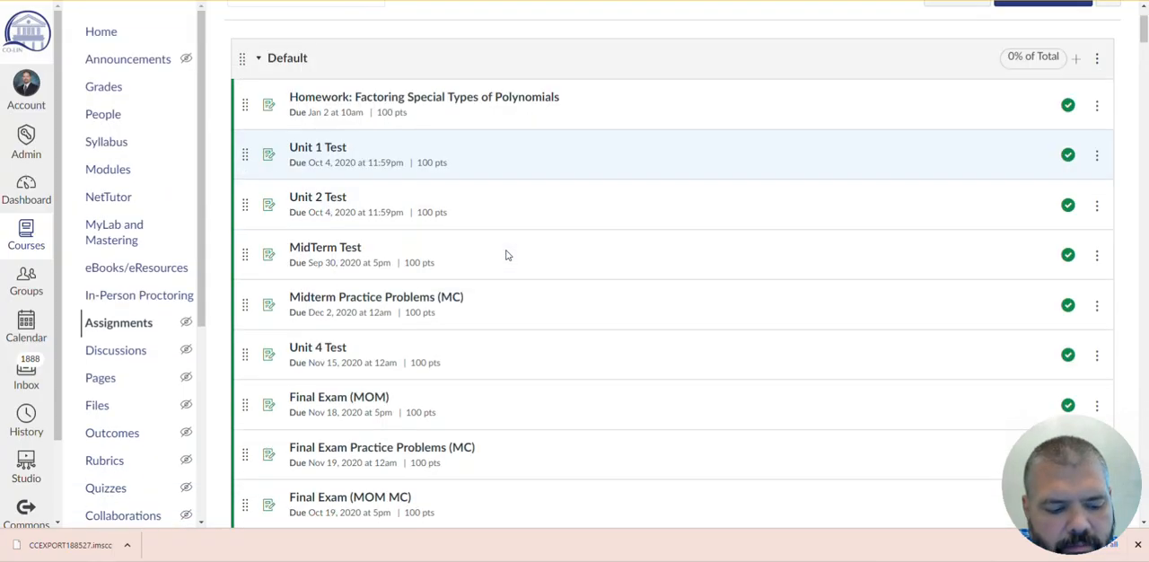
scroll(504, 255, down, 4)
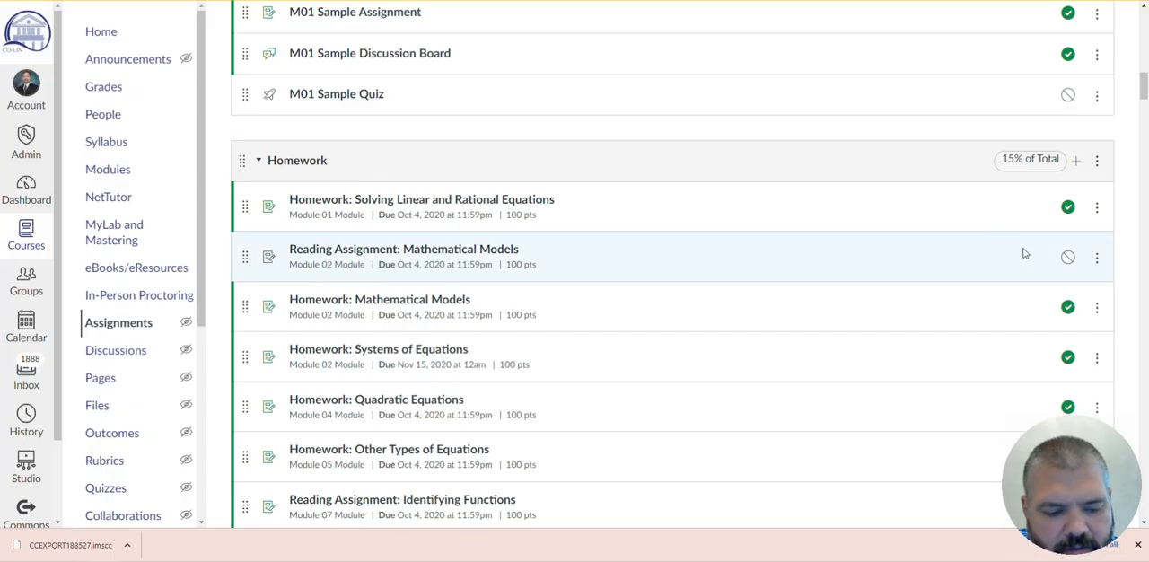
click(1067, 259)
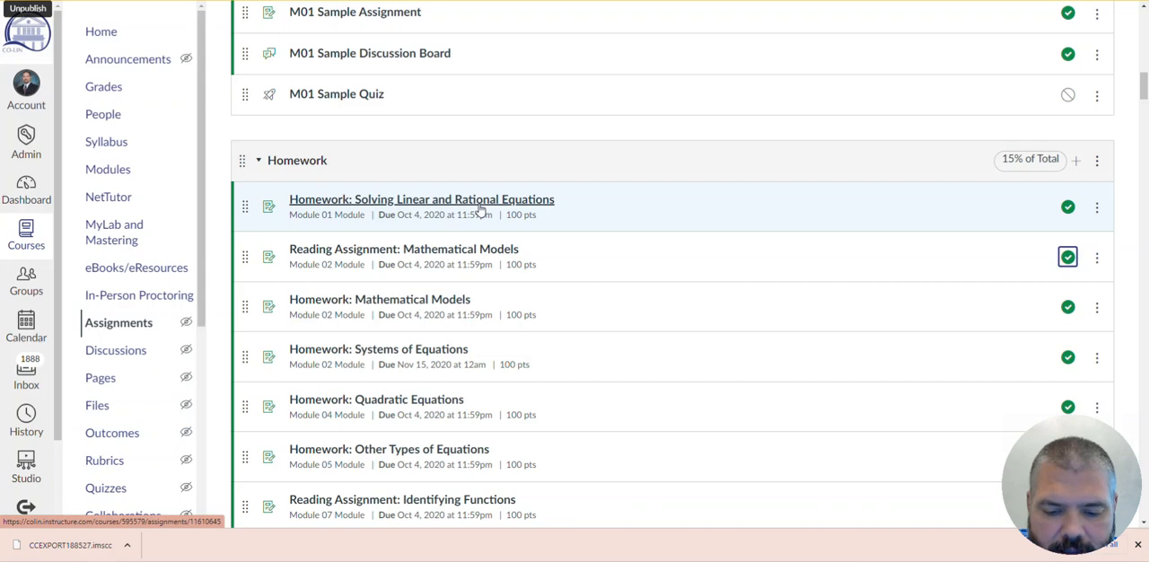
- Open the Teacher Preview of Homework: Solving Linear and Rational Equations, reveal Question 1's answer, and look through the remaining questions
click(446, 203)
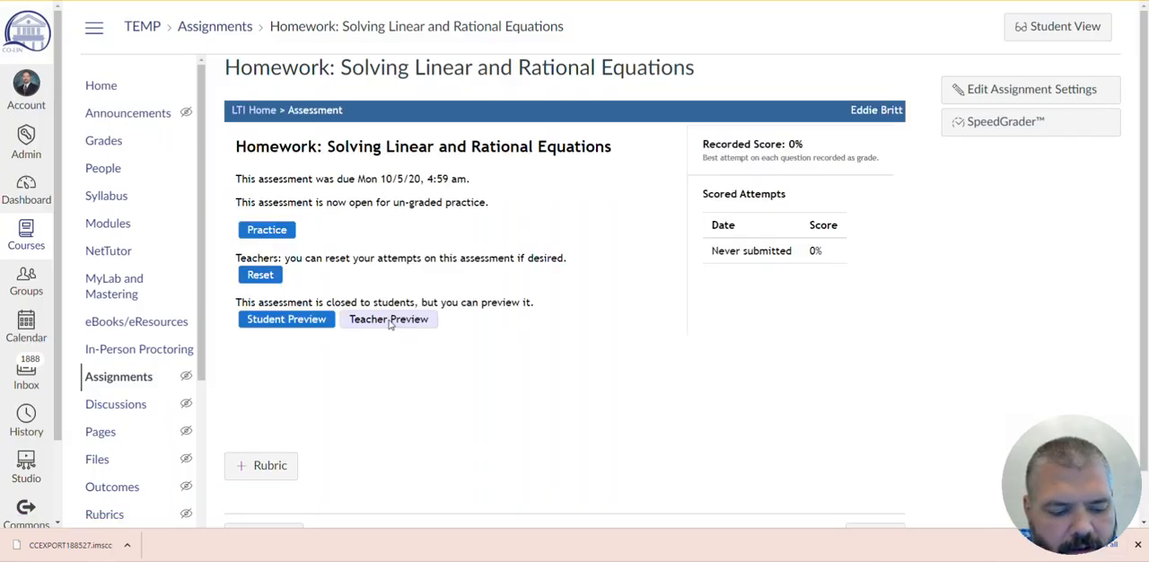
click(418, 323)
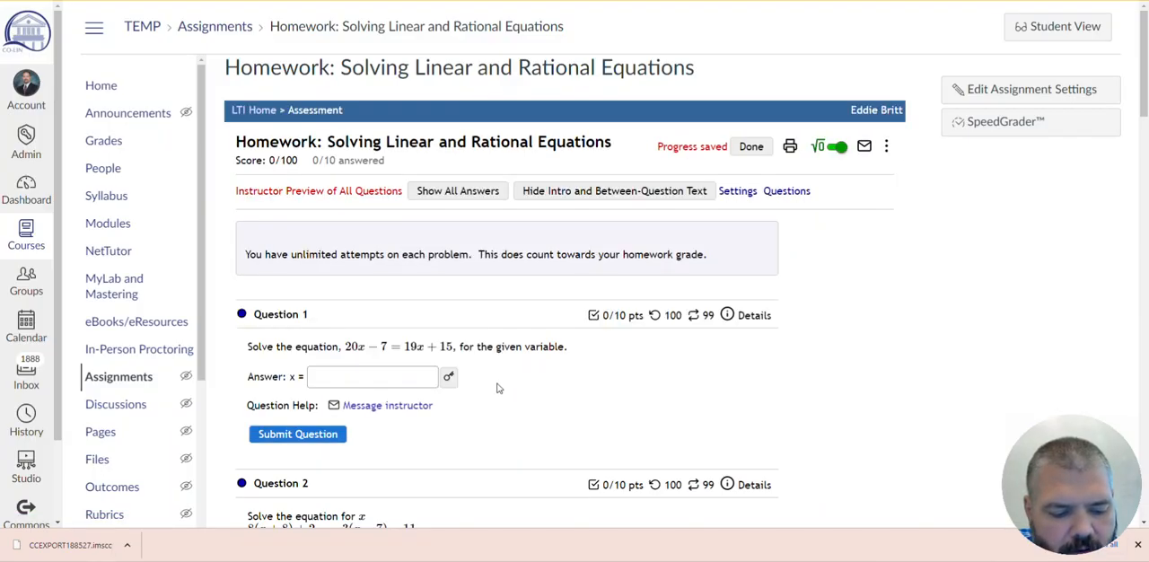
click(449, 377)
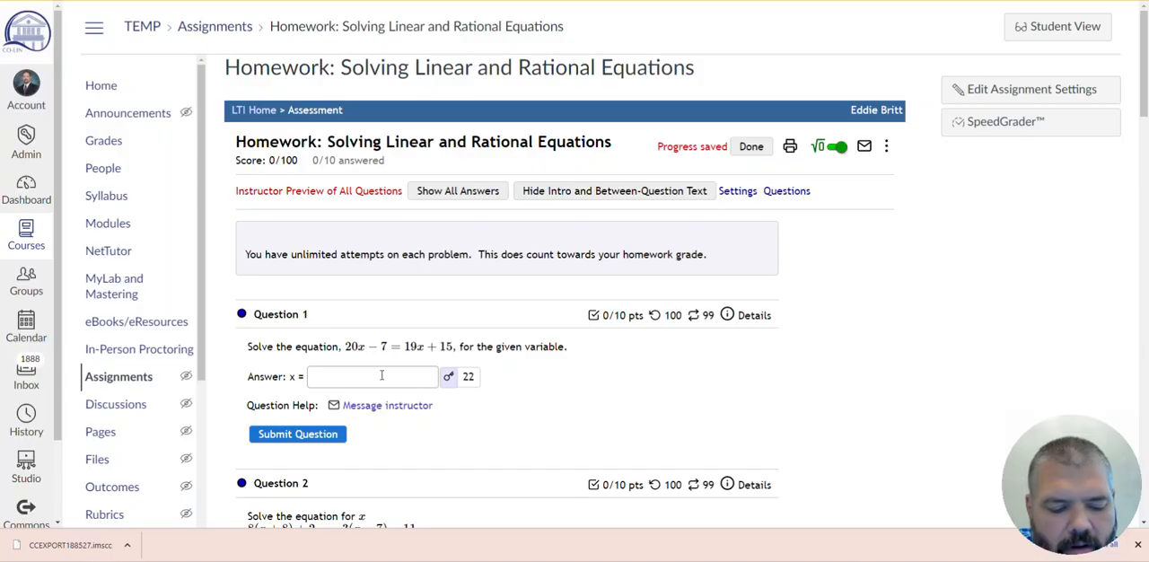
scroll(613, 359, down, 3)
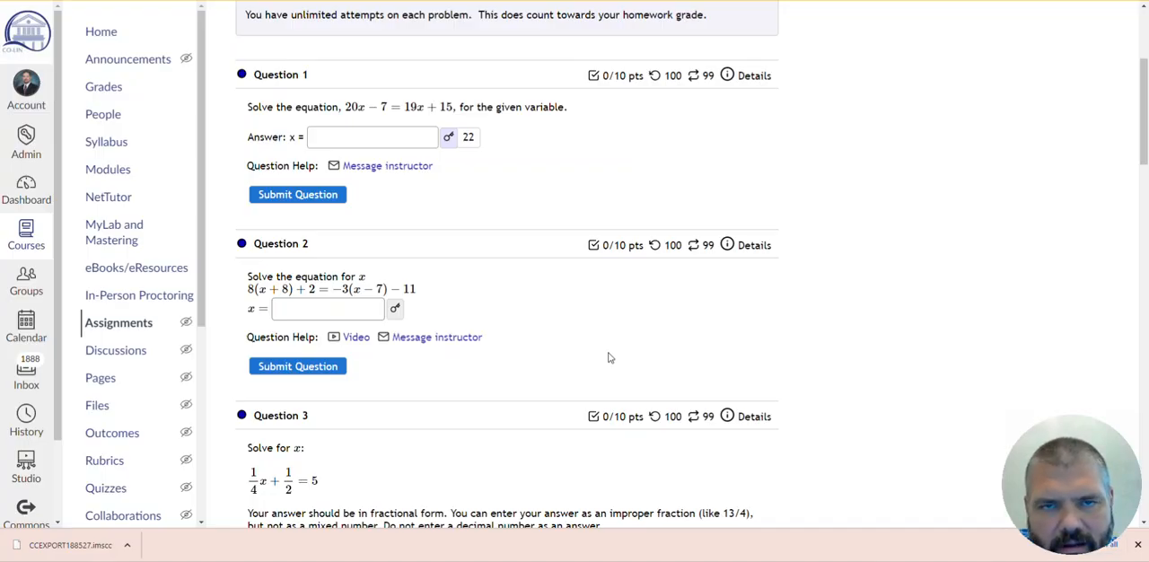
scroll(622, 350, down, 8)
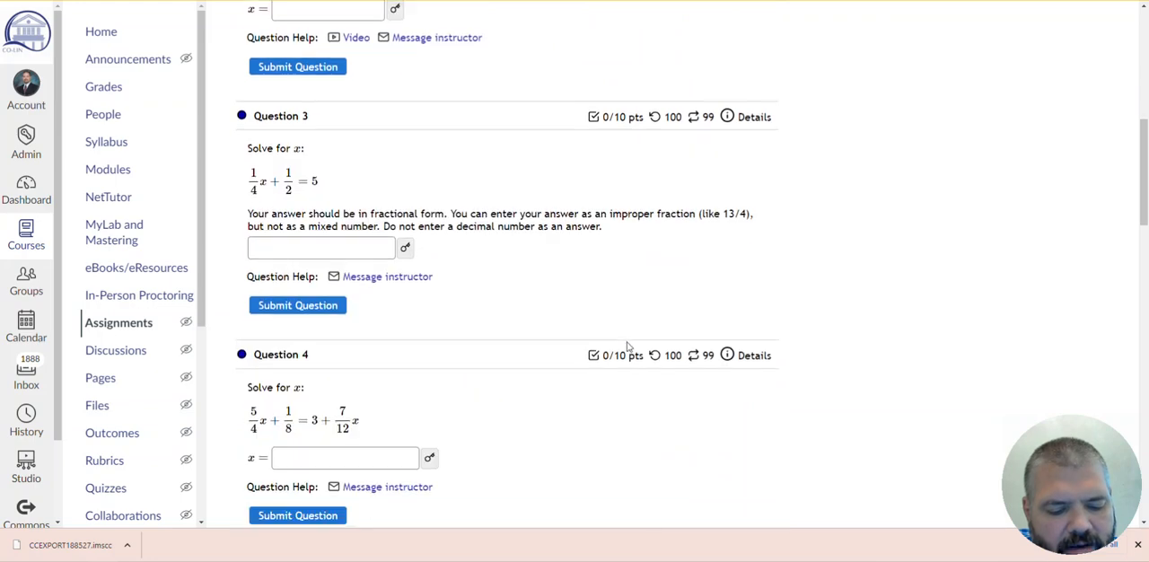
scroll(628, 347, down, 8)
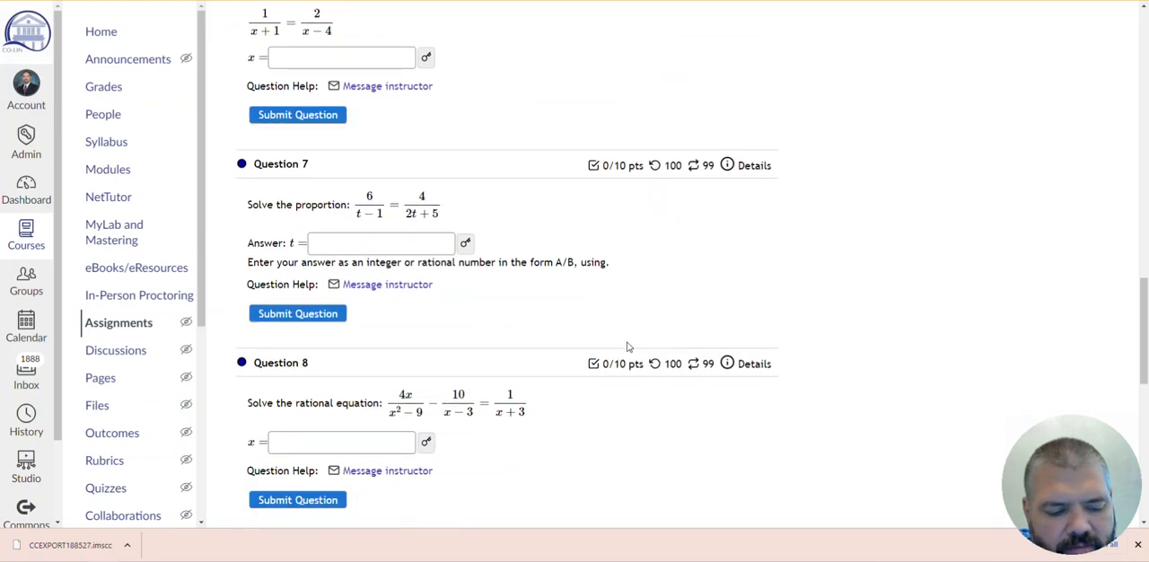
scroll(629, 347, down, 6)
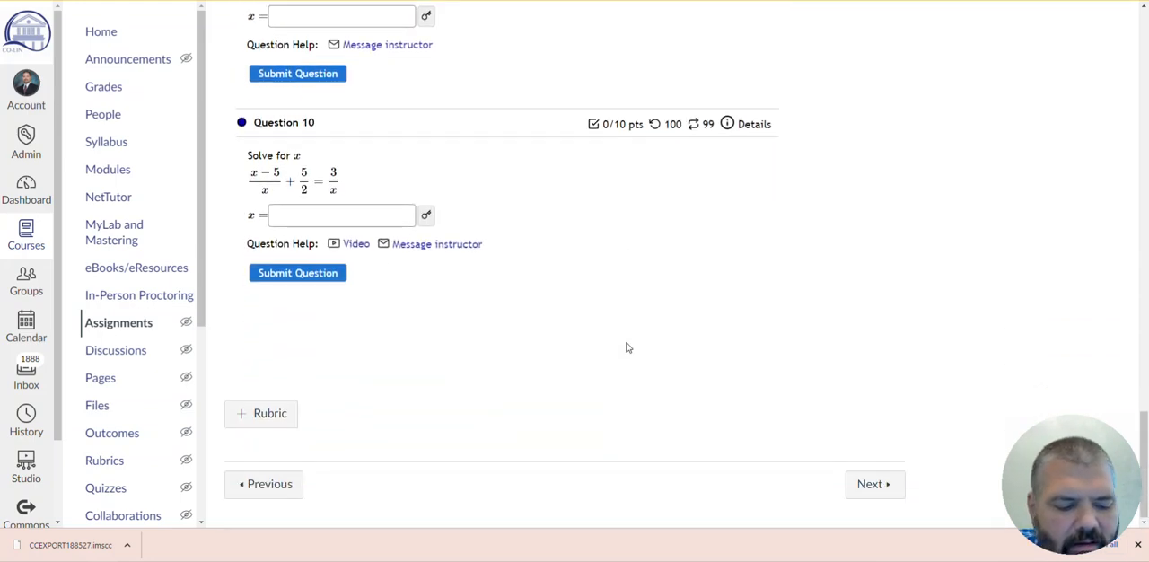
- Look back over the last homework questions, reveal the answers to all questions in the instructor preview, and review the first ones
scroll(629, 348, up, 5)
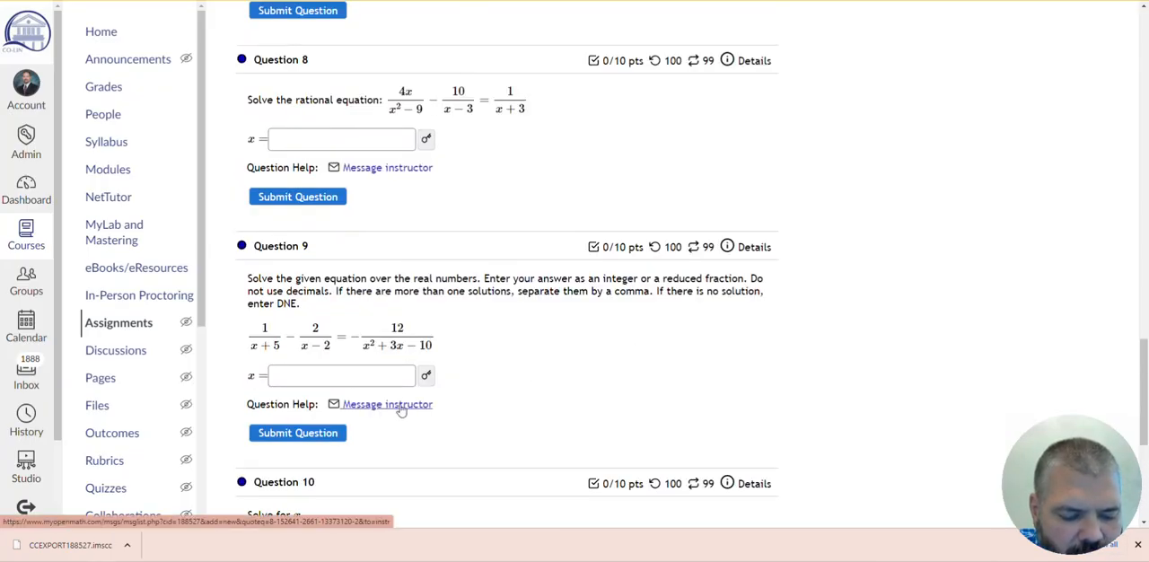
scroll(664, 379, down, 3)
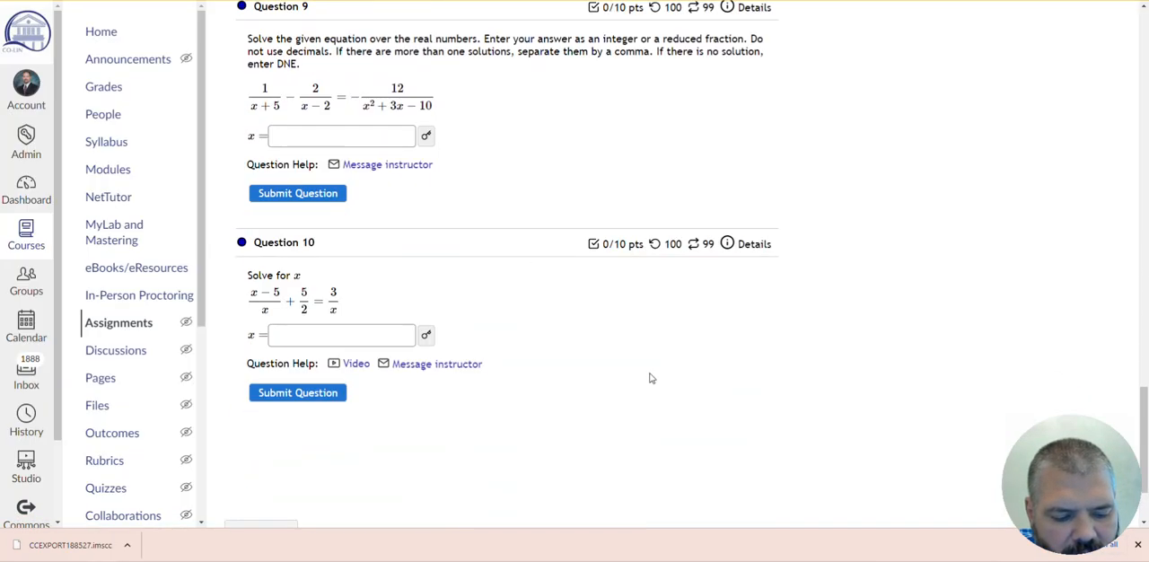
scroll(542, 270, up, 10)
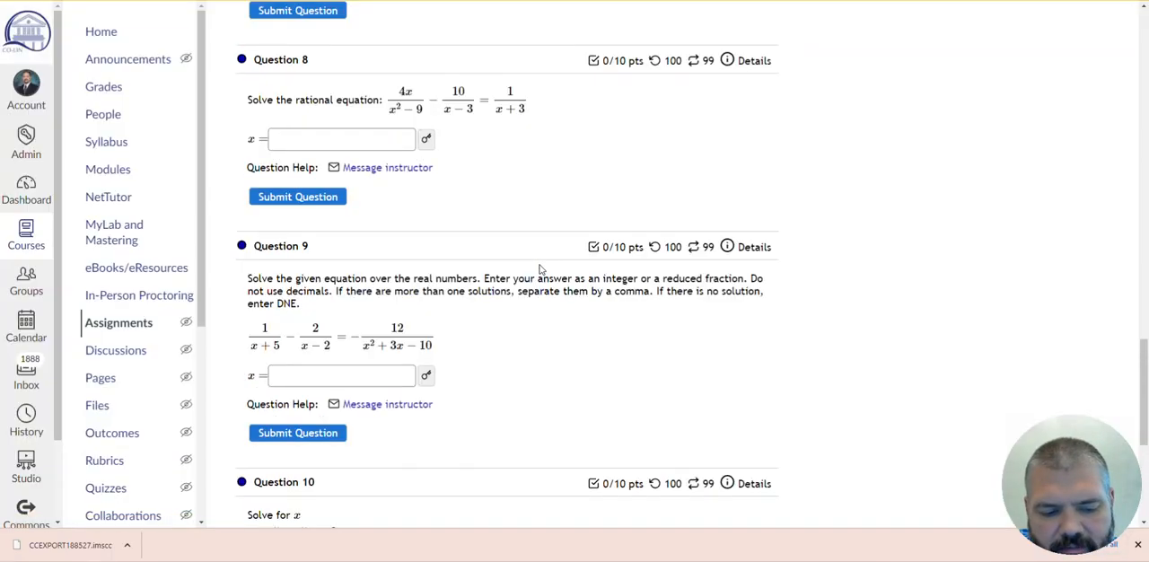
scroll(544, 284, up, 15)
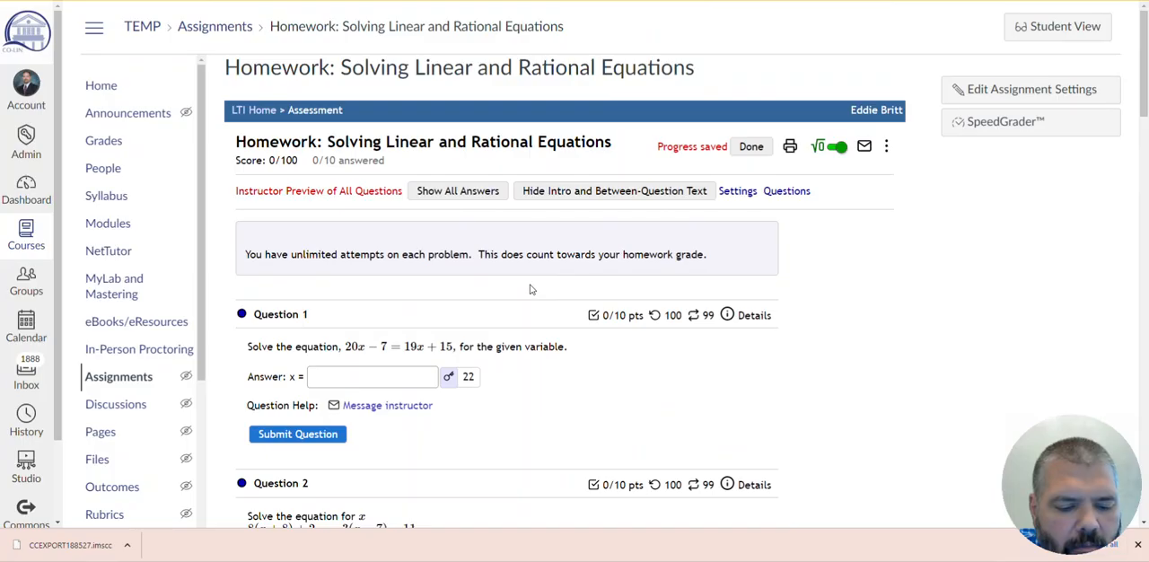
click(453, 199)
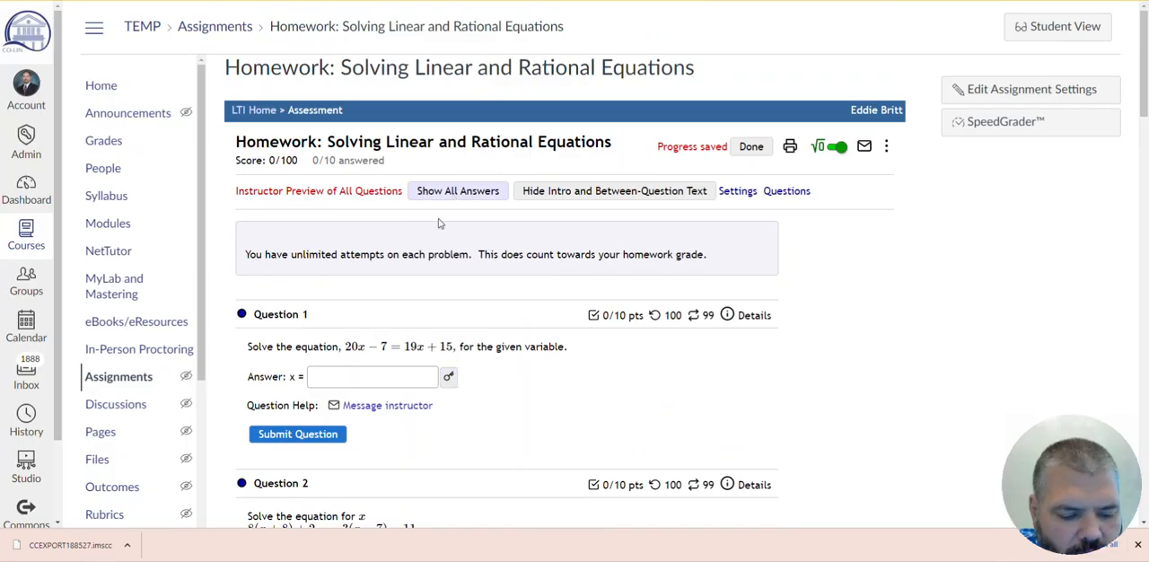
click(465, 199)
scroll(451, 236, down, 3)
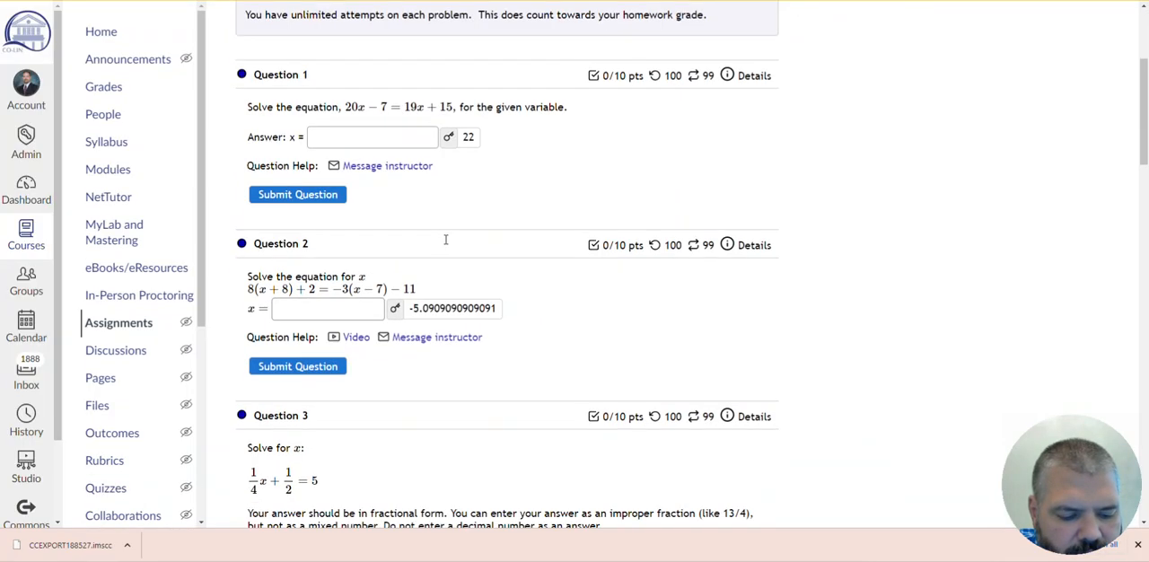
scroll(426, 311, up, 3)
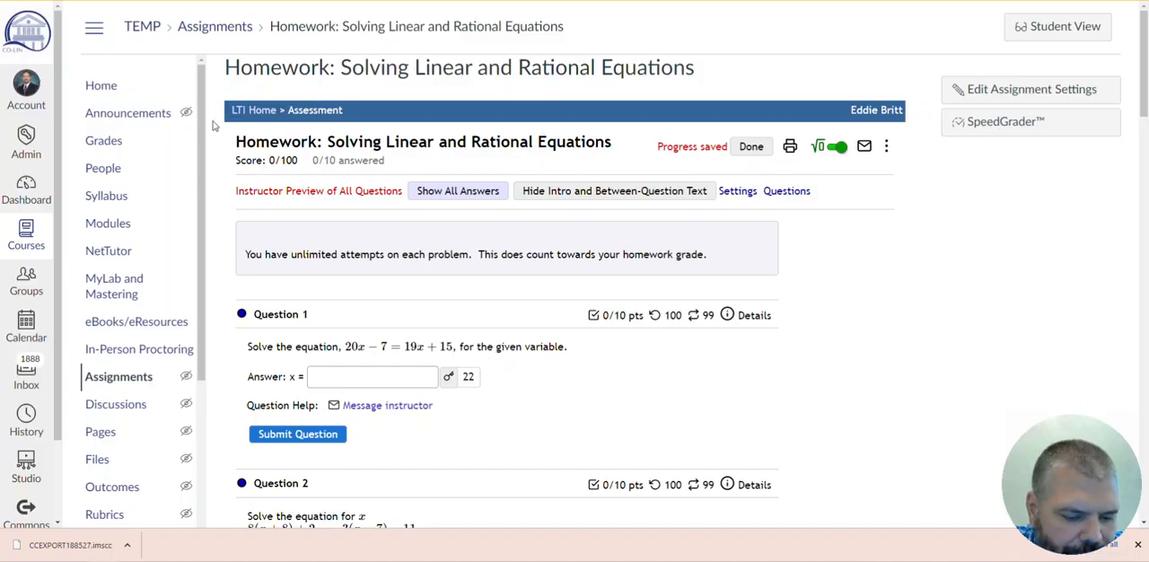
- Return to the assignments list and open the bulk Edit Assignment Dates page
click(105, 381)
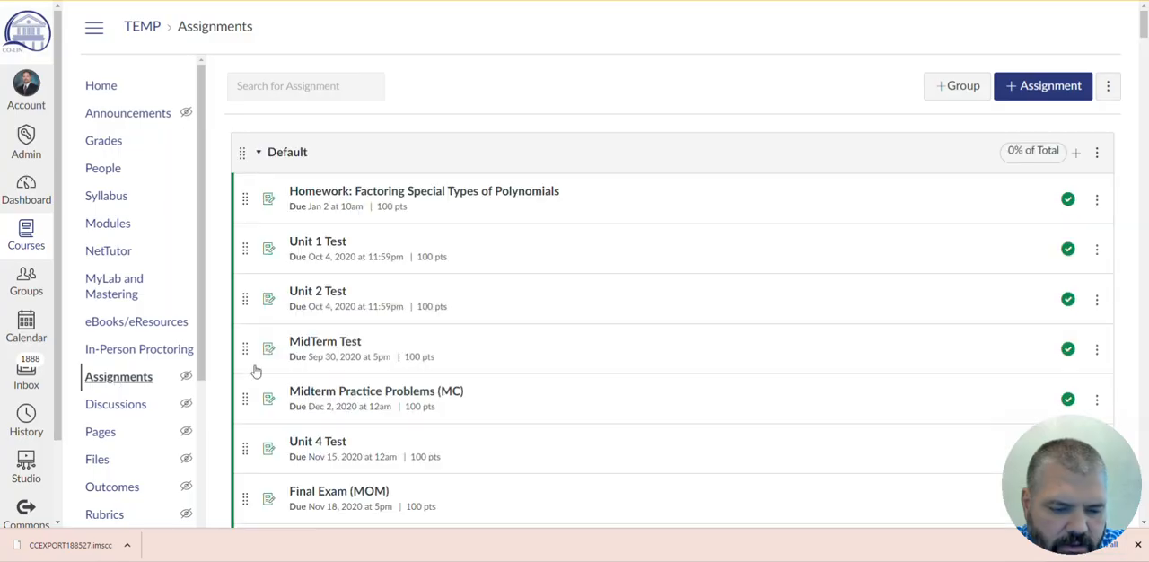
click(1110, 87)
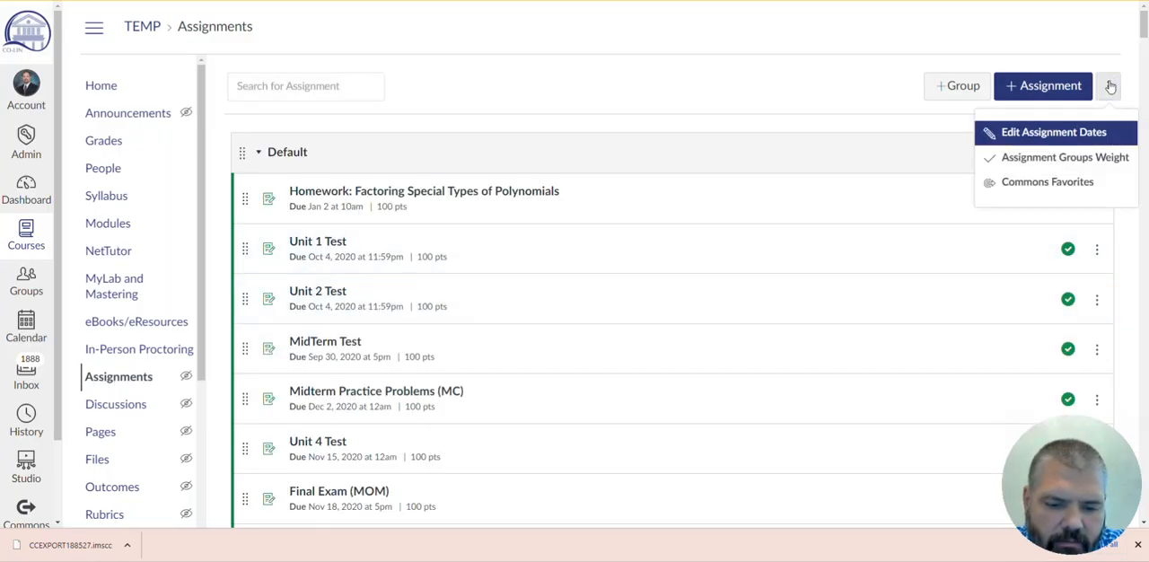
click(1109, 87)
click(1097, 154)
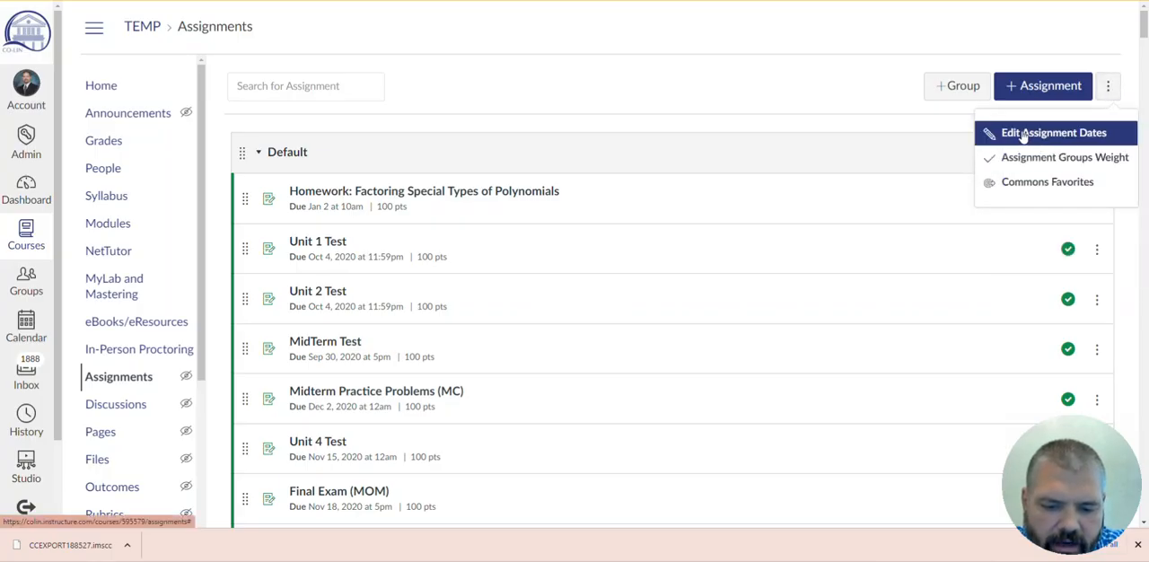
click(1026, 135)
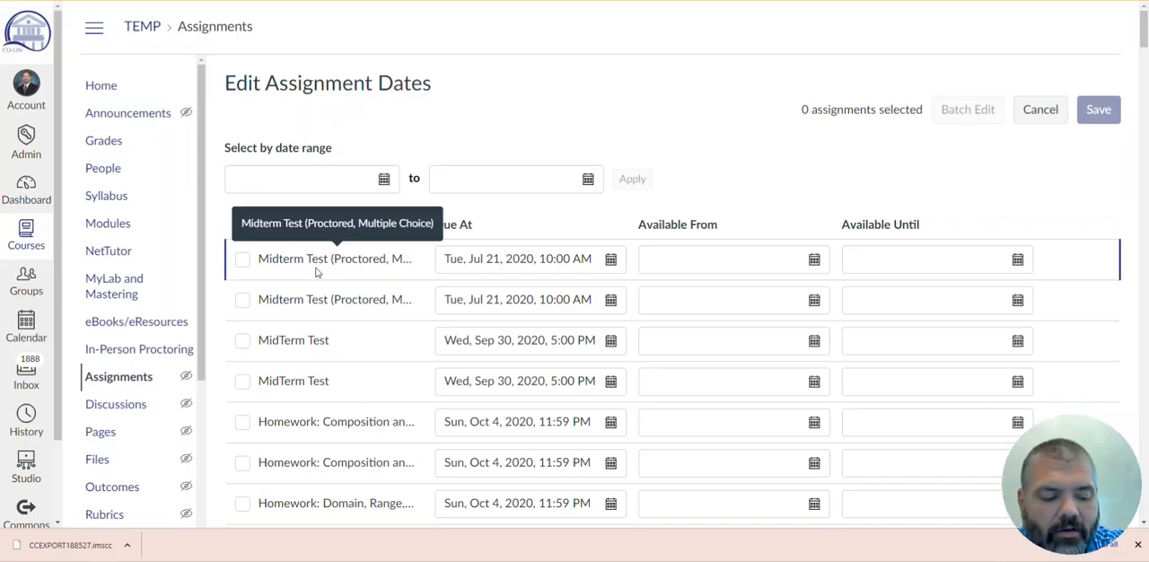
- Examine the due dates and availability dates of all assignments, including duplicates and undated items, and return to the assignments list
scroll(320, 270, down, 2)
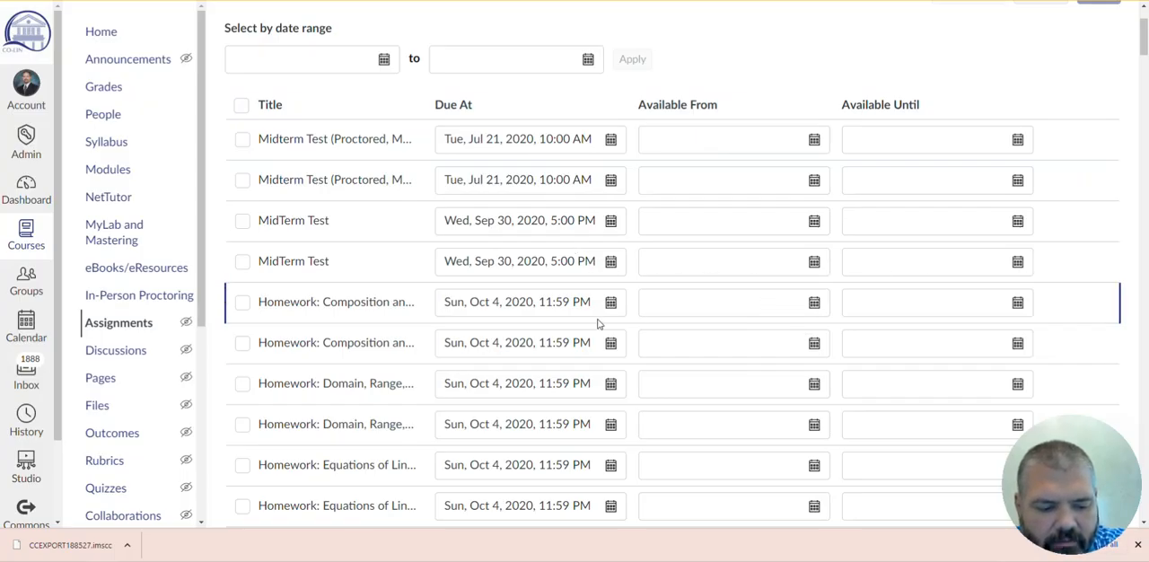
scroll(477, 309, down, 12)
scroll(477, 310, down, 15)
scroll(381, 295, down, 11)
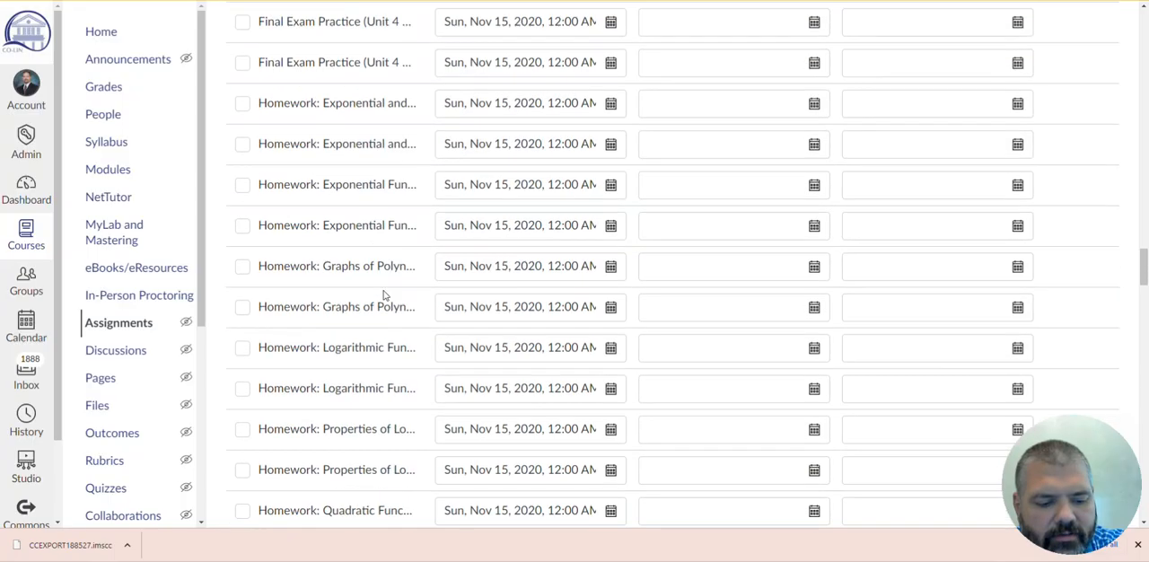
scroll(383, 295, down, 15)
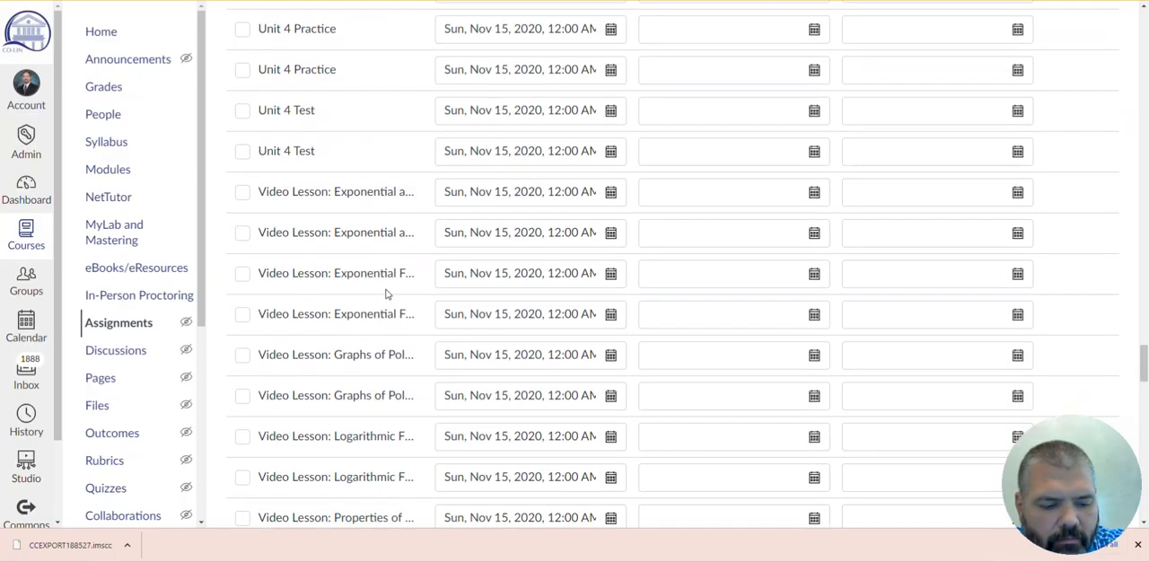
scroll(386, 294, down, 11)
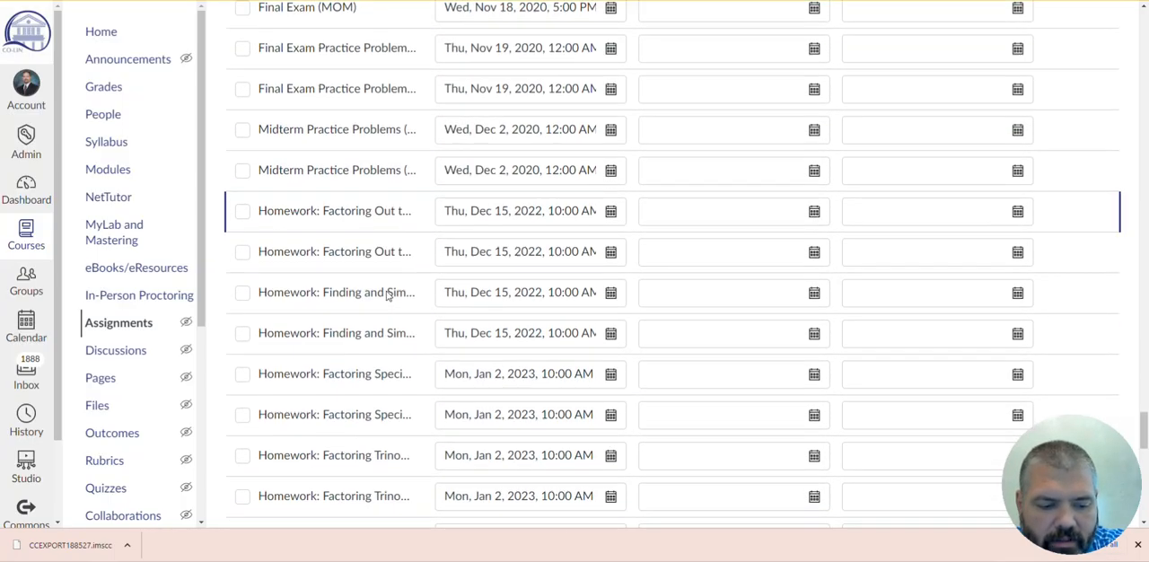
scroll(388, 295, down, 9)
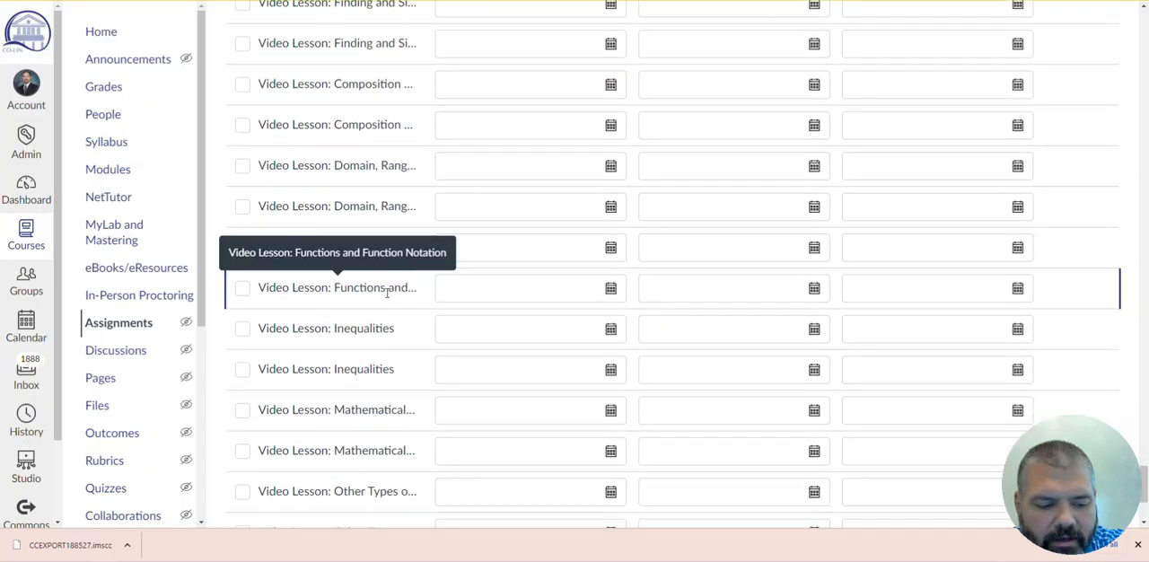
scroll(388, 293, down, 2)
scroll(387, 293, up, 8)
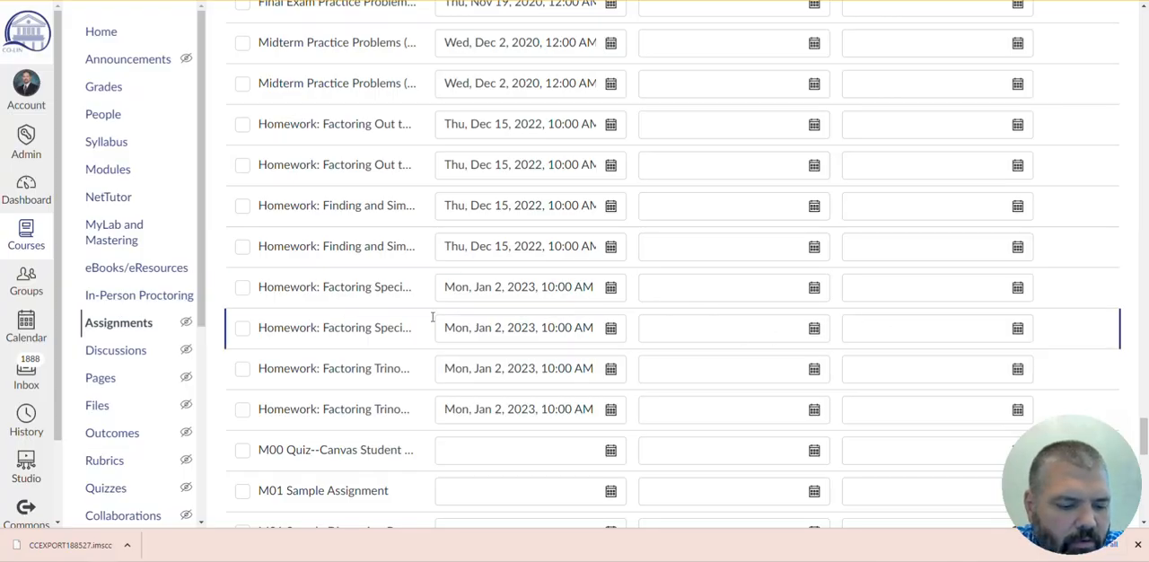
click(122, 328)
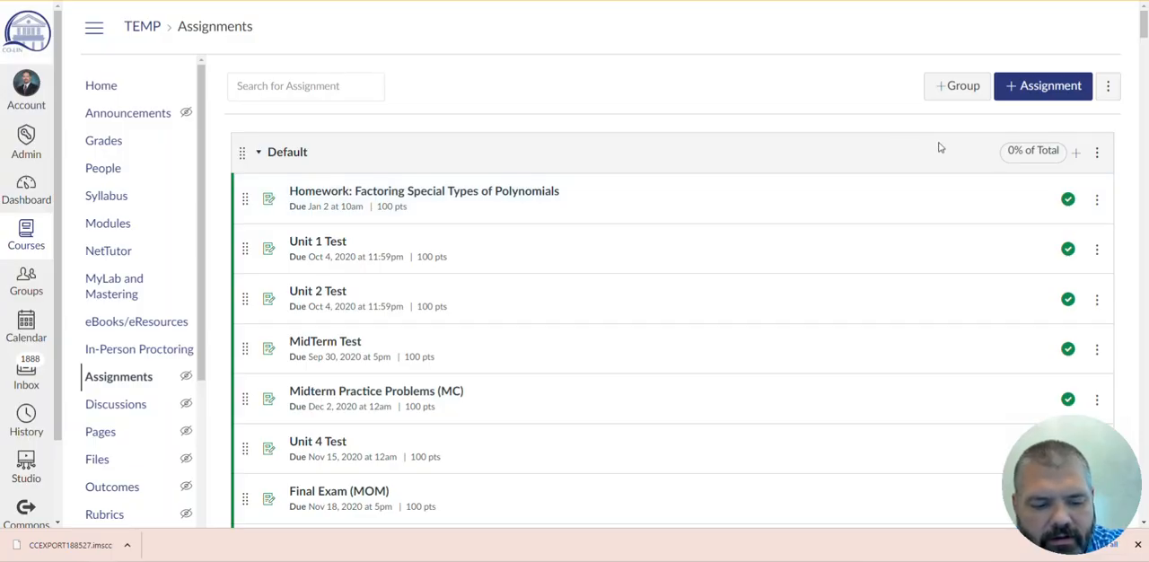
- Unpublish the first seven assignments in the Default group, from Homework: Factoring Special Types of Polynomials through Final Exam (MOM)
mouse_move(243, 198)
mouse_down()
mouse_move(266, 248)
mouse_move(282, 225)
mouse_move(259, 194)
mouse_up()
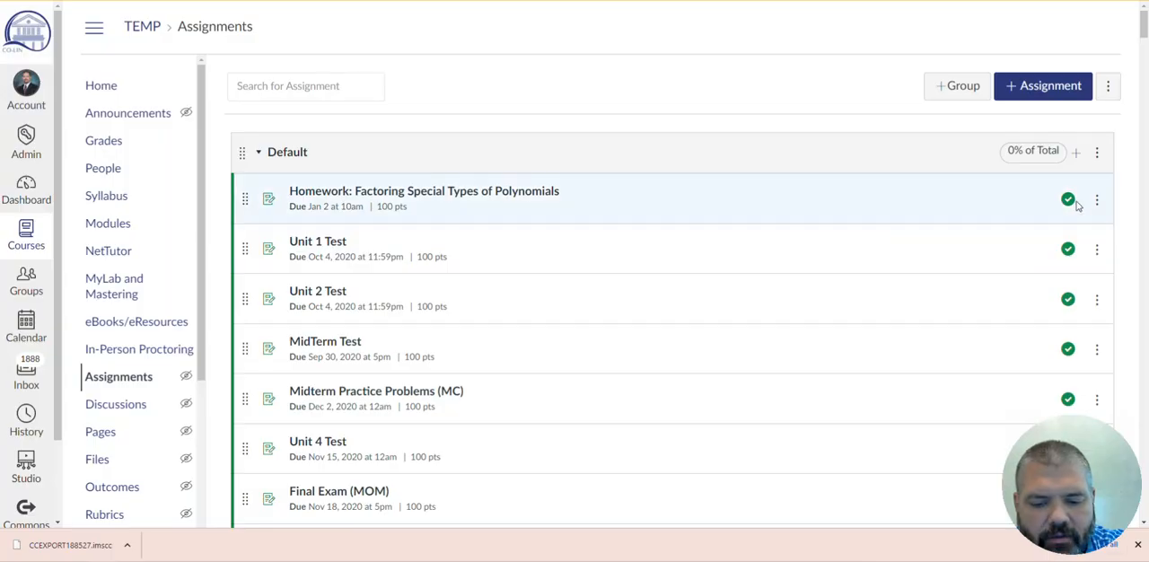
click(1067, 199)
click(1067, 249)
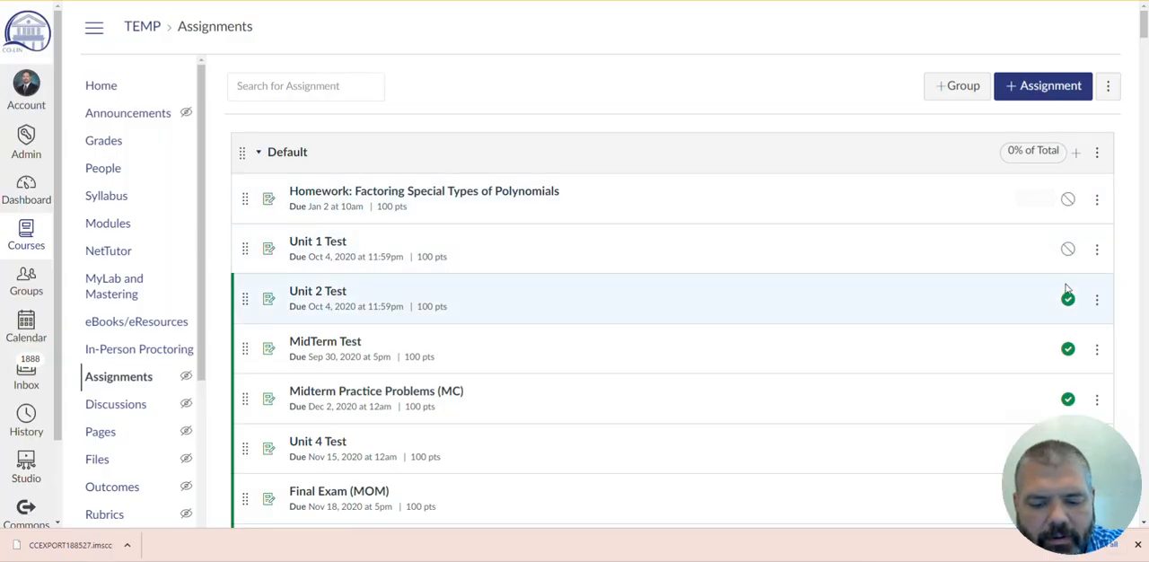
click(1067, 299)
scroll(1066, 287, down, 1)
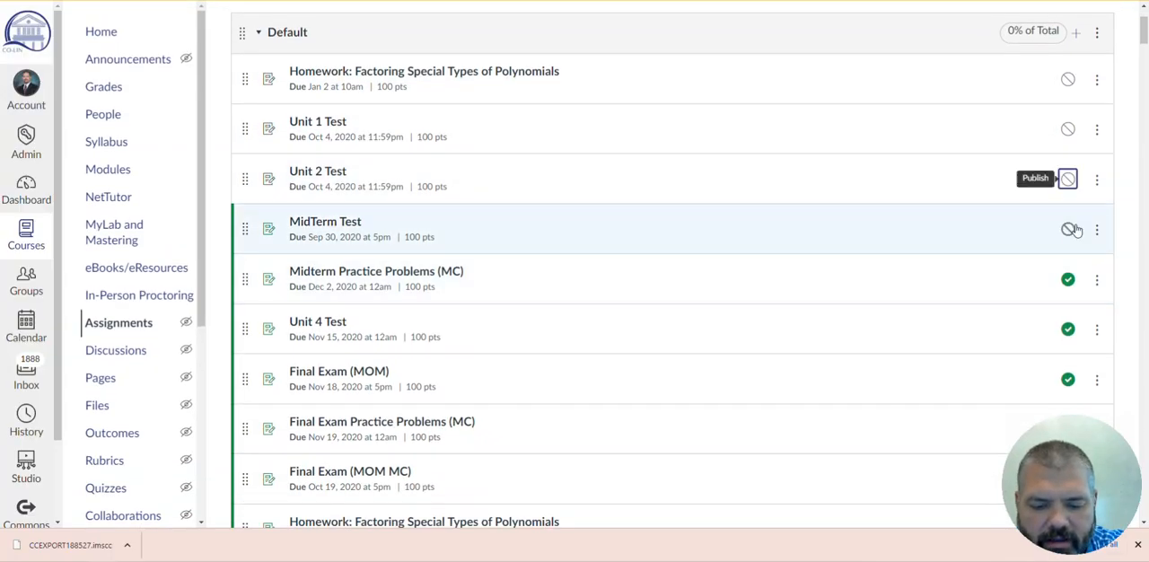
click(1068, 231)
click(1068, 281)
click(1067, 332)
click(1067, 379)
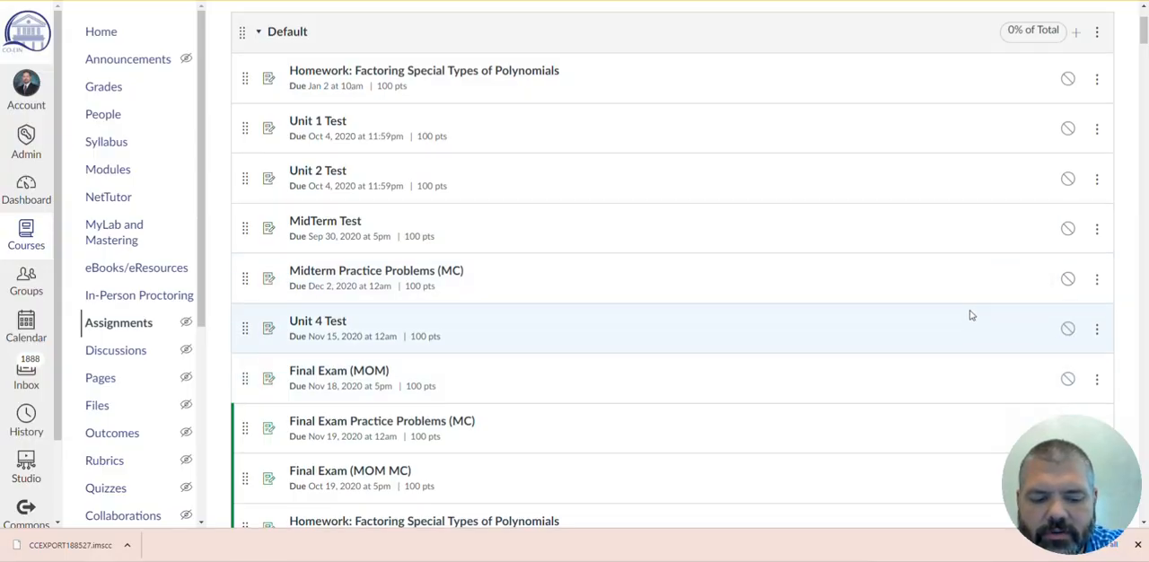
- In the Default group, unpublish Final Exam Practice Problems (MC), Final Exam (MOM MC), and the module-linked Factoring Special Types homework, Unit 1 Test and Unit 2 Test
scroll(1013, 302, down, 2)
click(1068, 250)
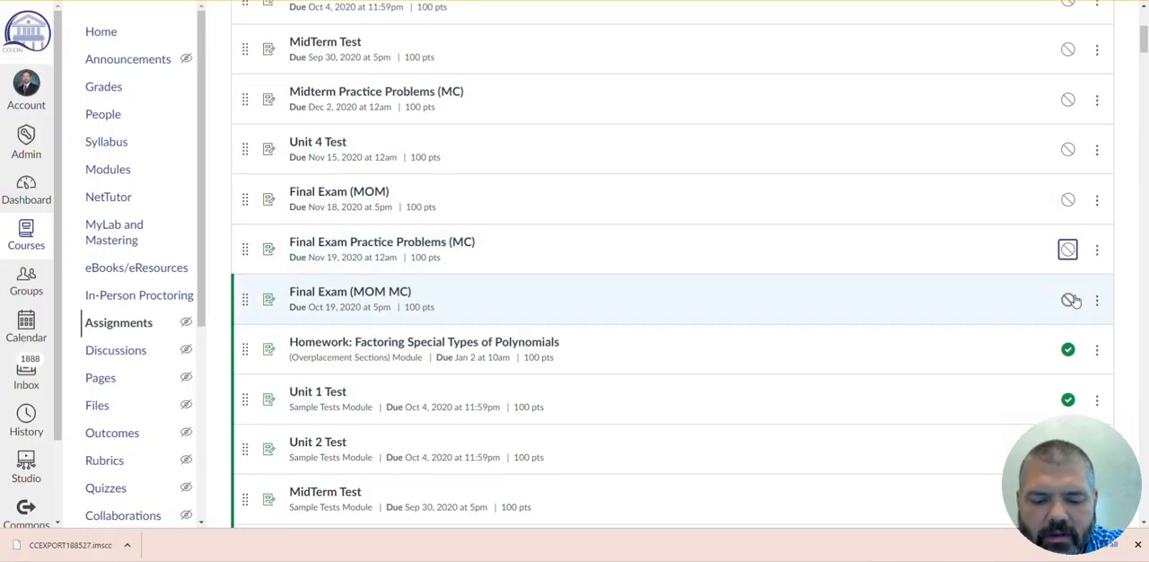
click(1073, 300)
click(1065, 350)
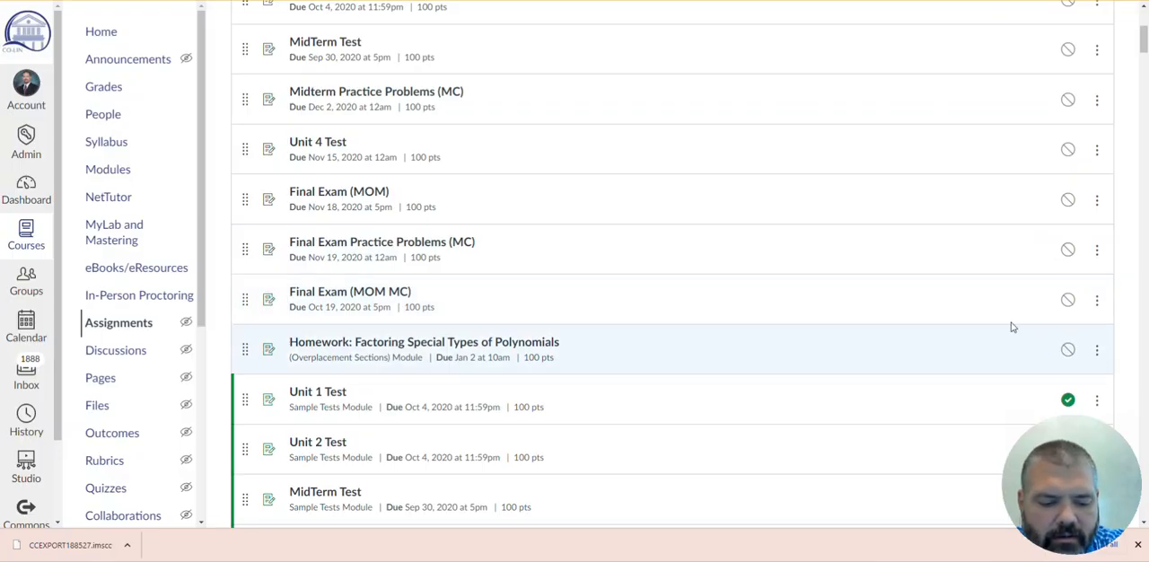
scroll(959, 287, down, 1)
scroll(959, 288, down, 1)
click(1068, 160)
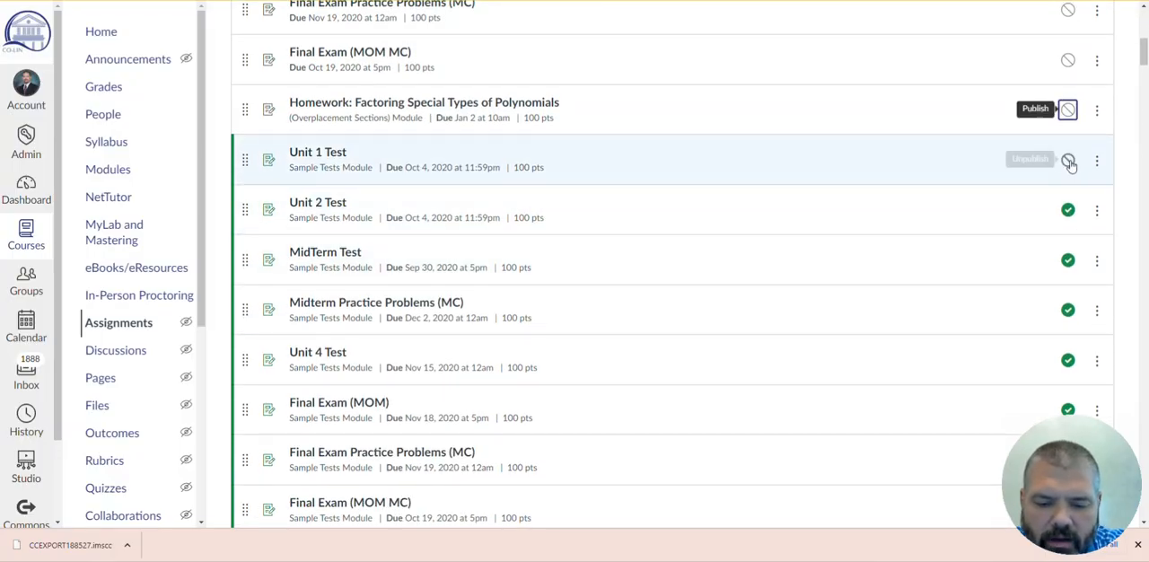
click(1068, 210)
- Look through the remaining assignment groups, comparing the module-linked Homework group with the duplicate Homework group whose assignments have no module
scroll(849, 208, down, 3)
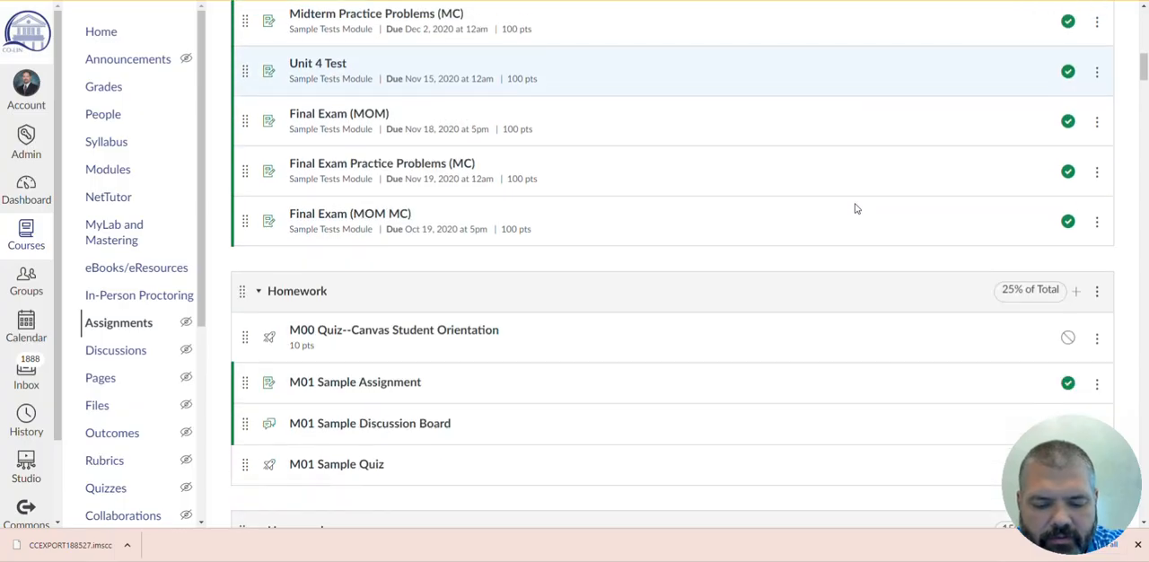
scroll(857, 208, down, 3)
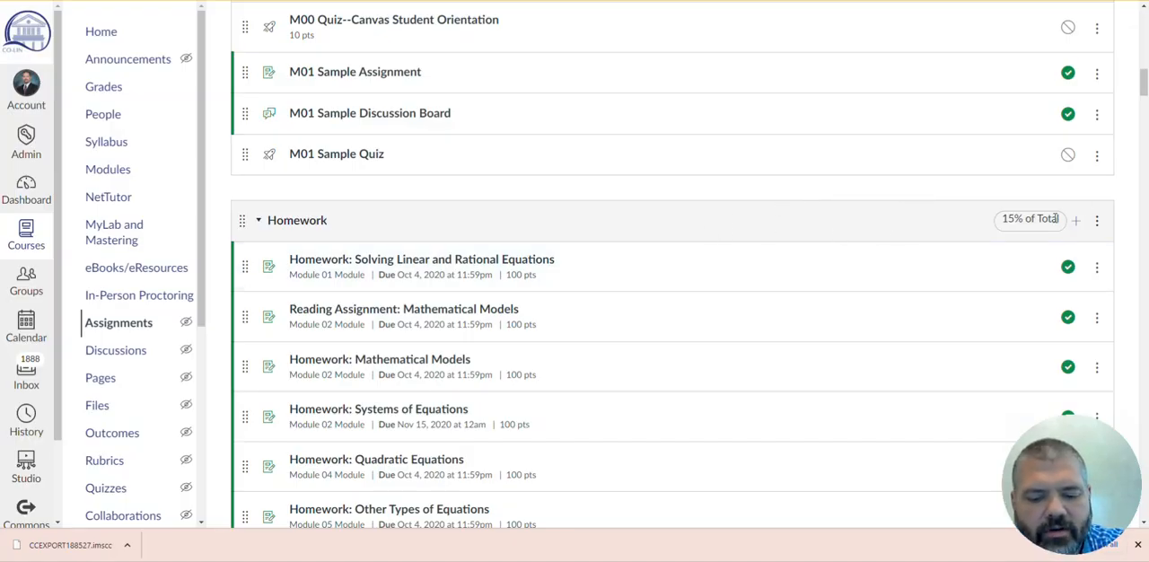
scroll(997, 225, down, 20)
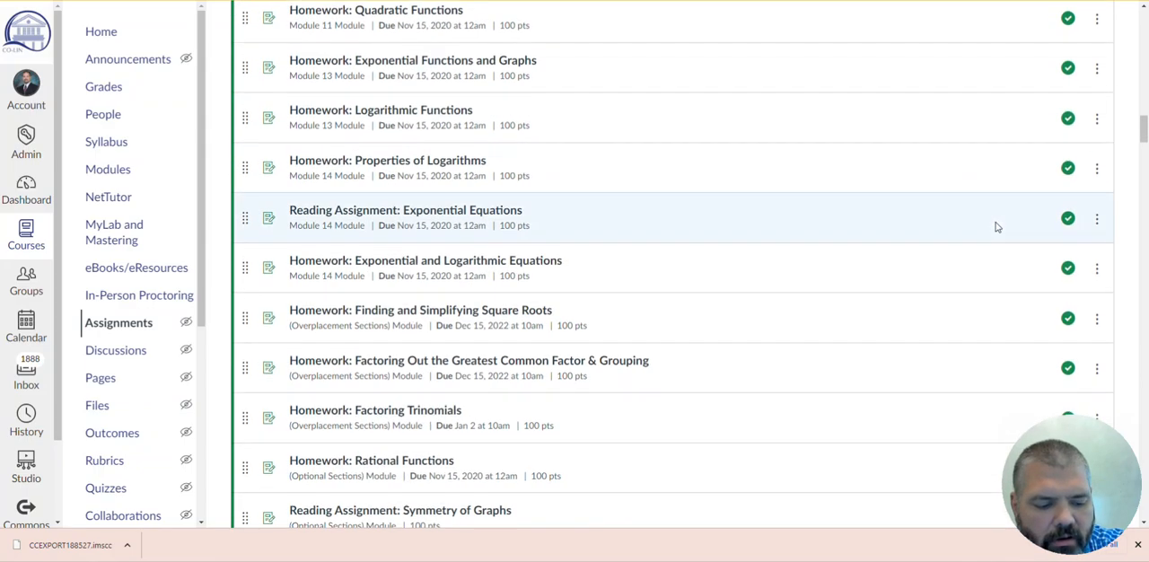
scroll(995, 227, up, 1)
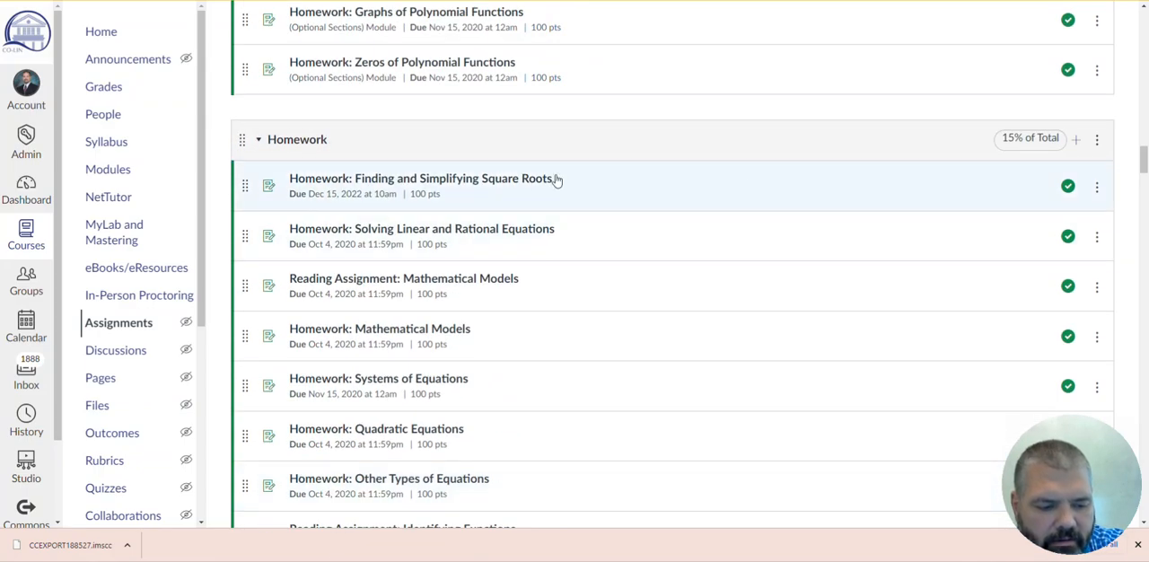
scroll(743, 208, up, 15)
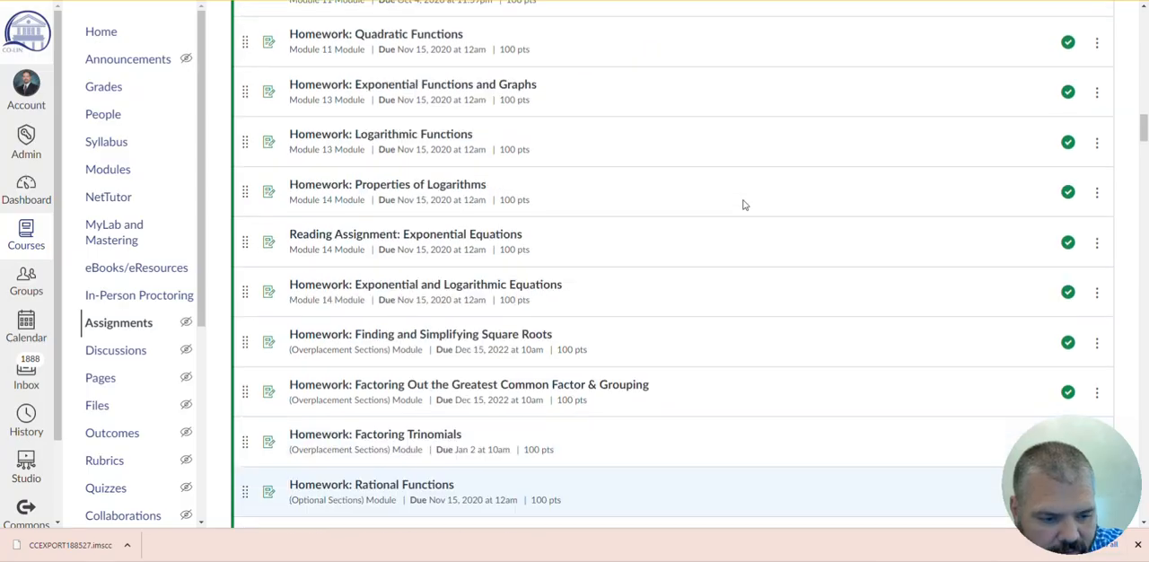
scroll(744, 205, up, 4)
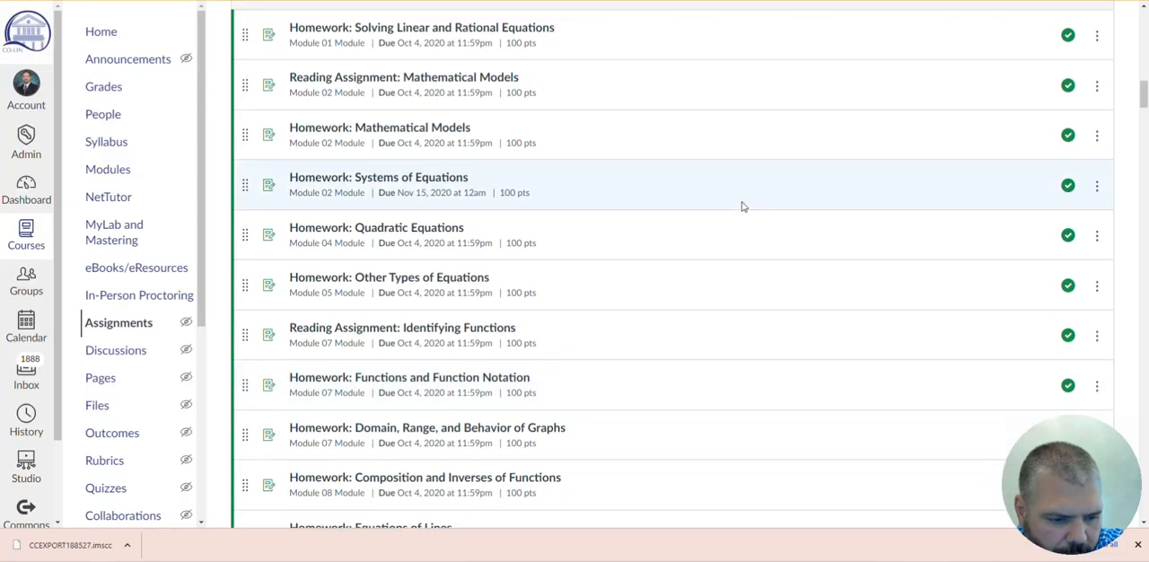
scroll(742, 207, down, 20)
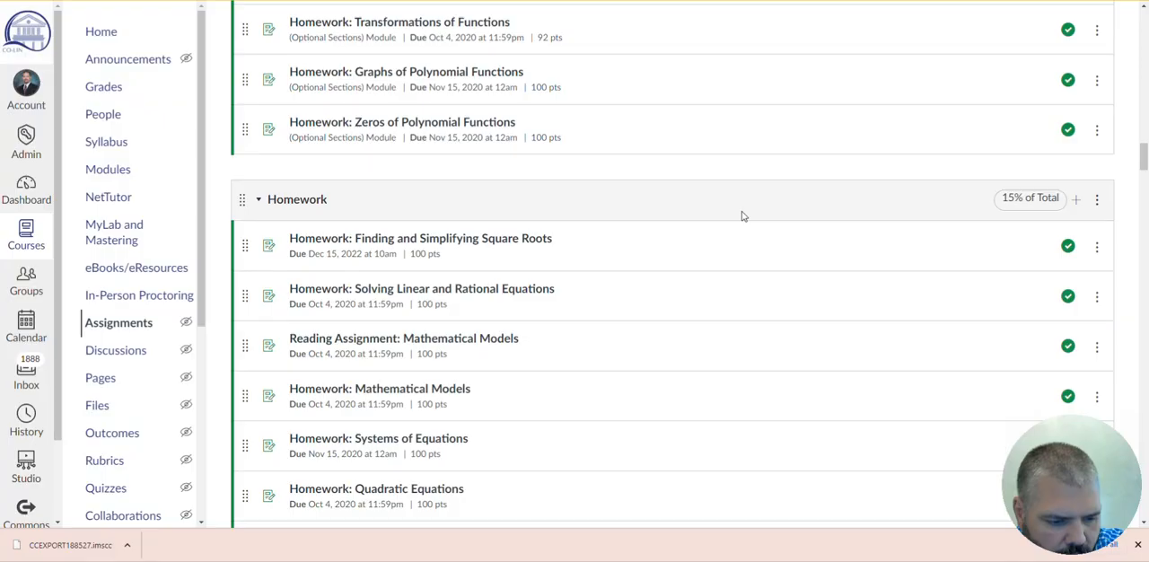
scroll(742, 216, down, 3)
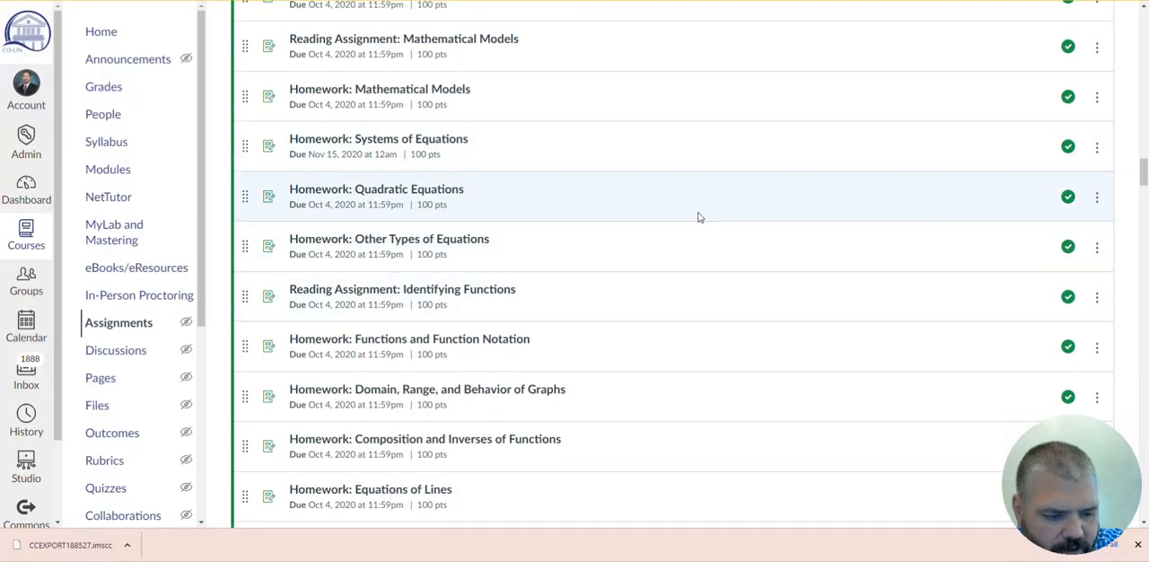
scroll(754, 235, down, 10)
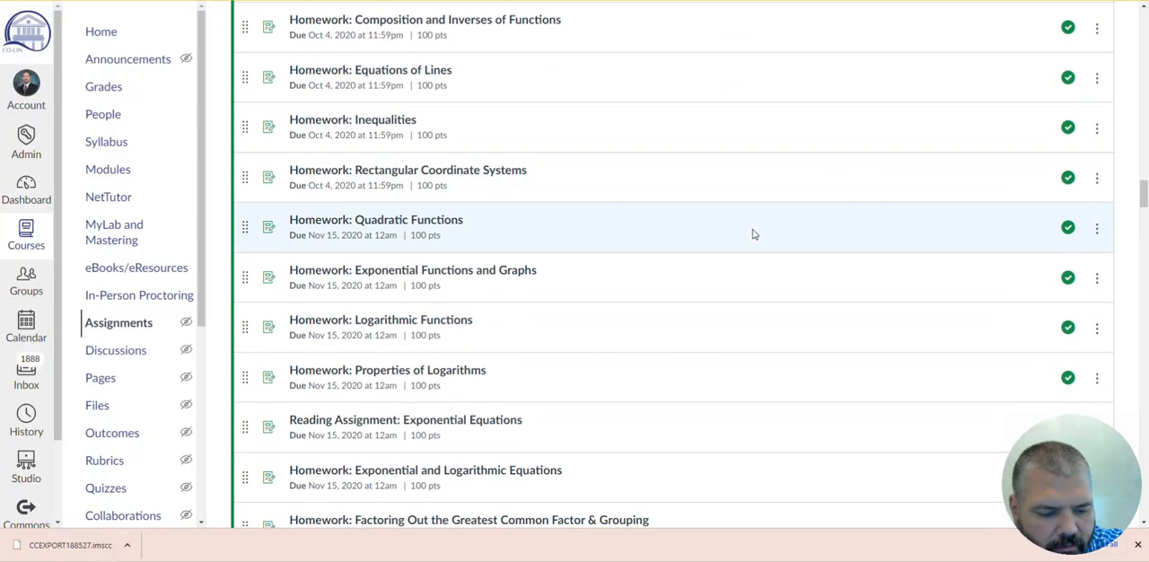
scroll(754, 234, down, 3)
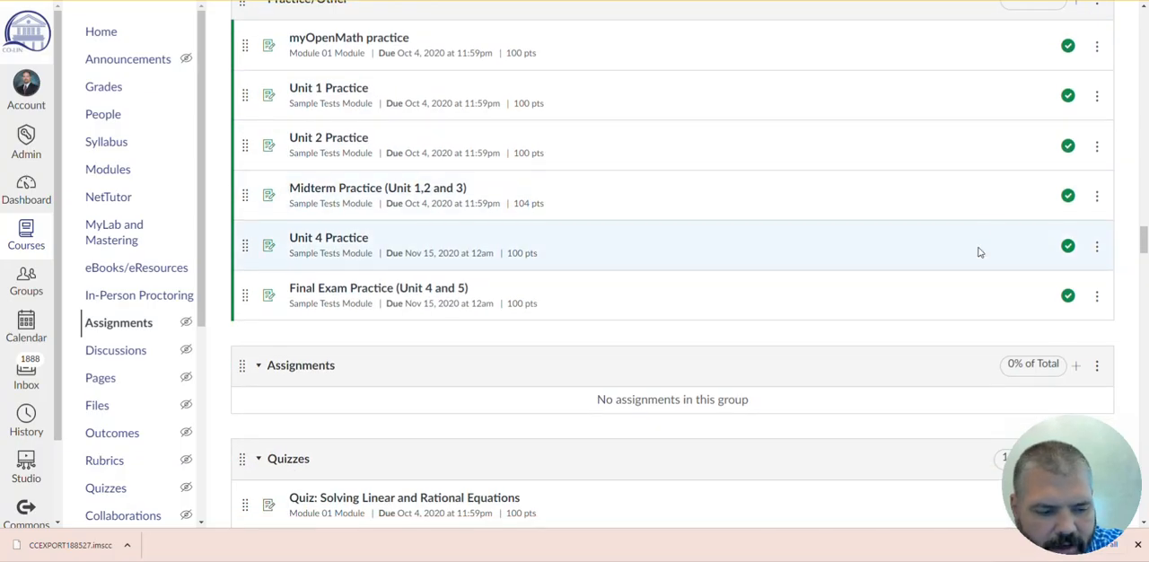
- Check the Quizzes group's options, and examine the Quizzes, Practice/Other and Video Lessons groups for duplicate assignments
mouse_move(1144, 240)
mouse_down()
mouse_move(1144, 273)
mouse_move(1143, 259)
mouse_up()
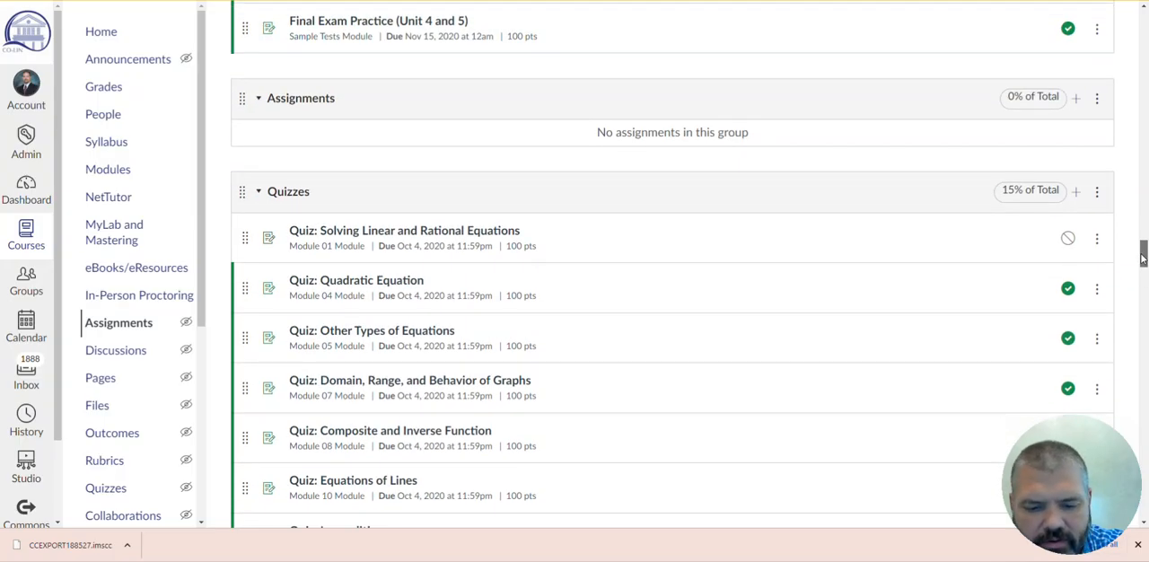
click(1097, 192)
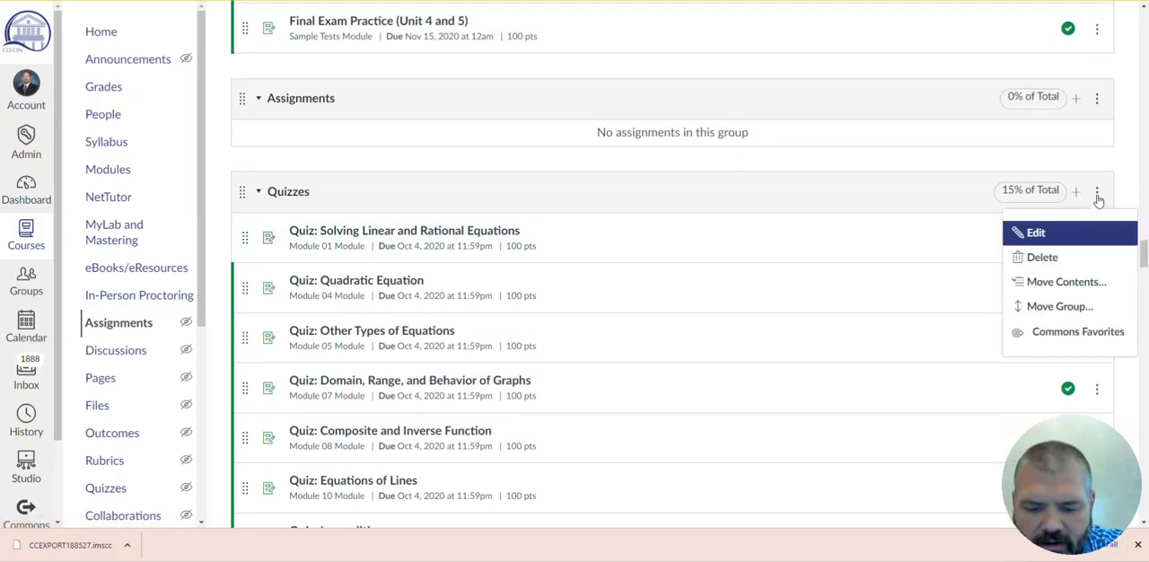
click(1128, 177)
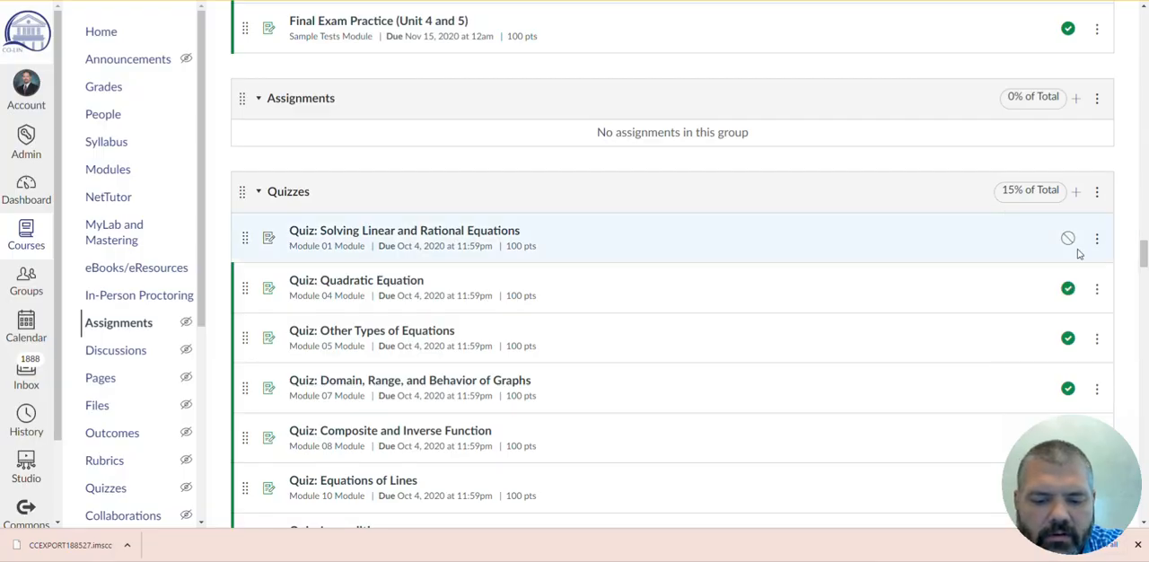
drag(1144, 255, 1143, 315)
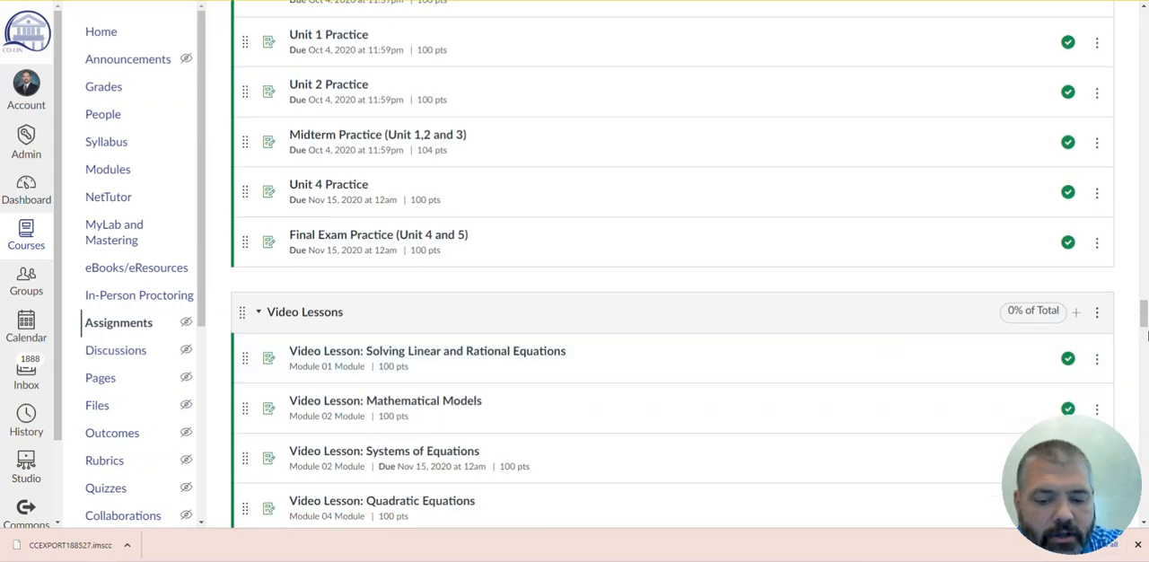
drag(1143, 320, 1144, 27)
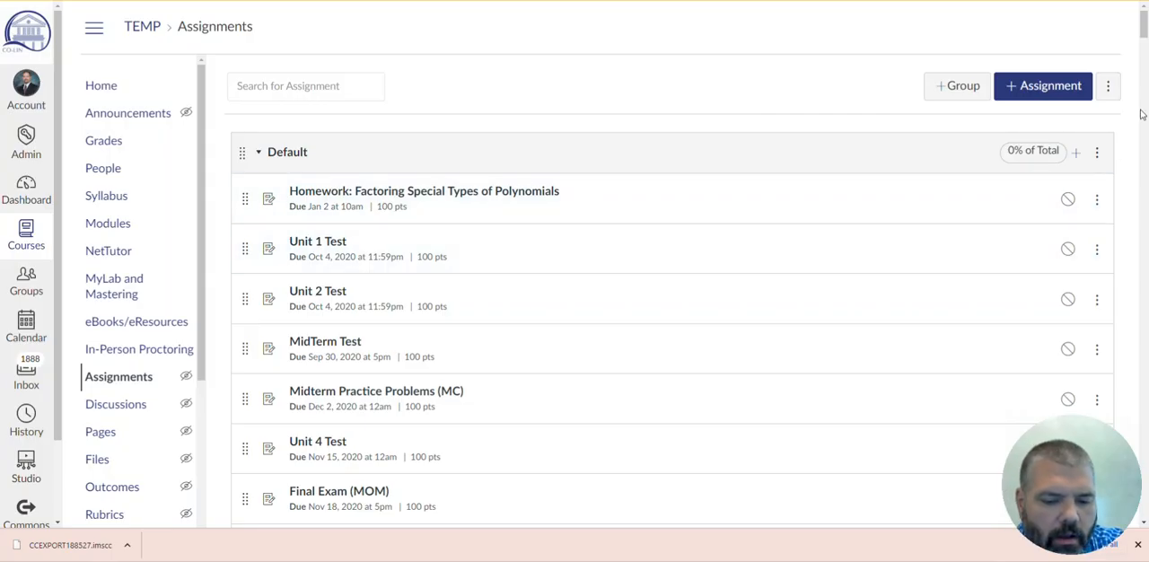
- Review all assignment group weights and their total, close them without saving, and look through the assignments list again
click(1110, 86)
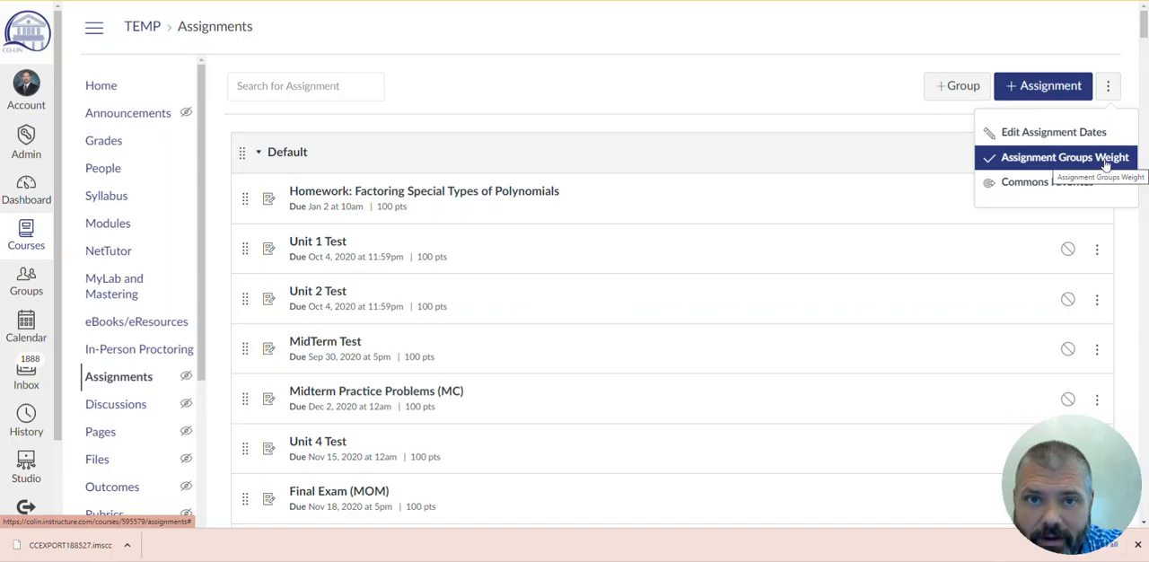
click(1032, 157)
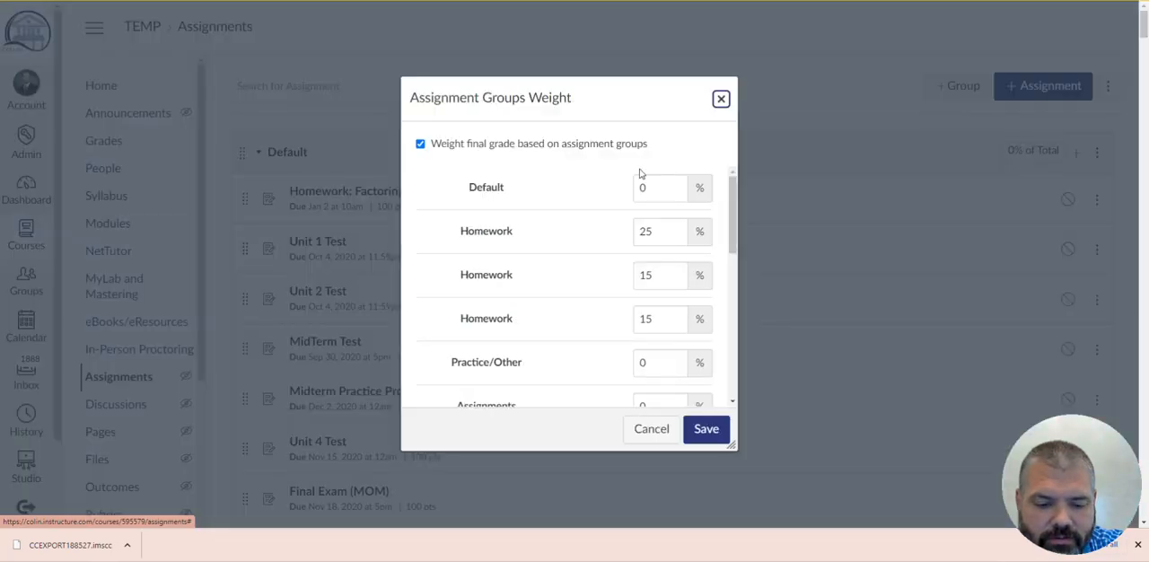
scroll(500, 231, down, 1)
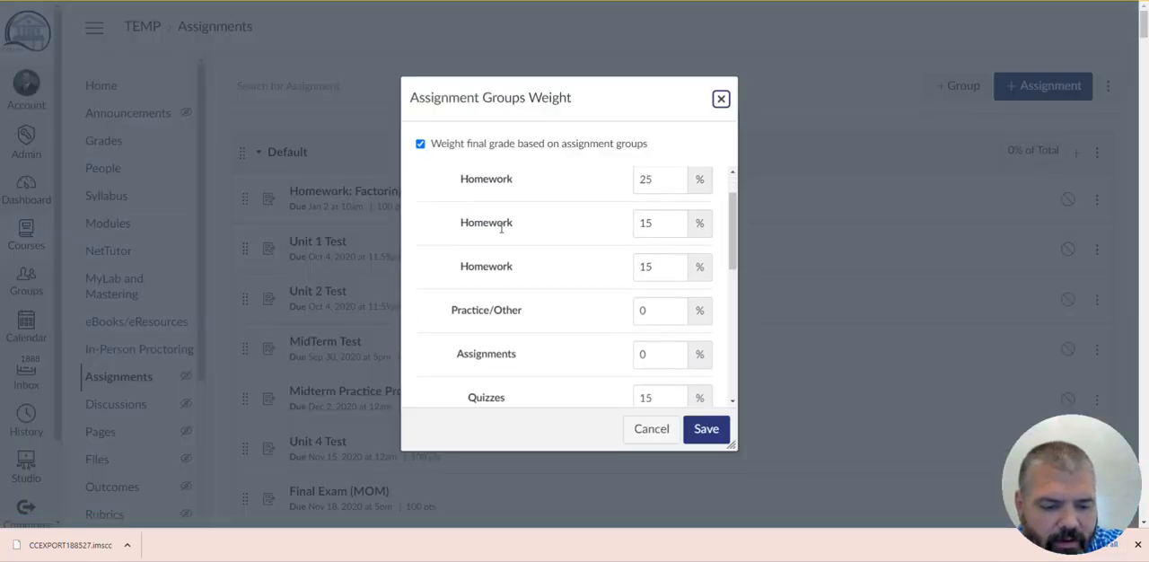
scroll(549, 224, up, 1)
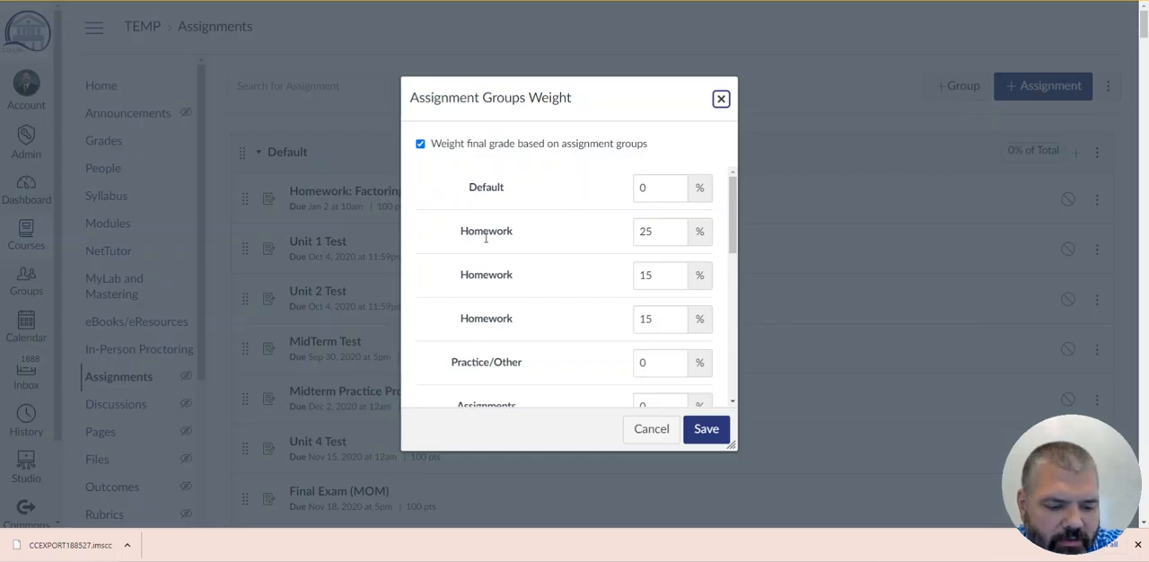
scroll(566, 277, down, 2)
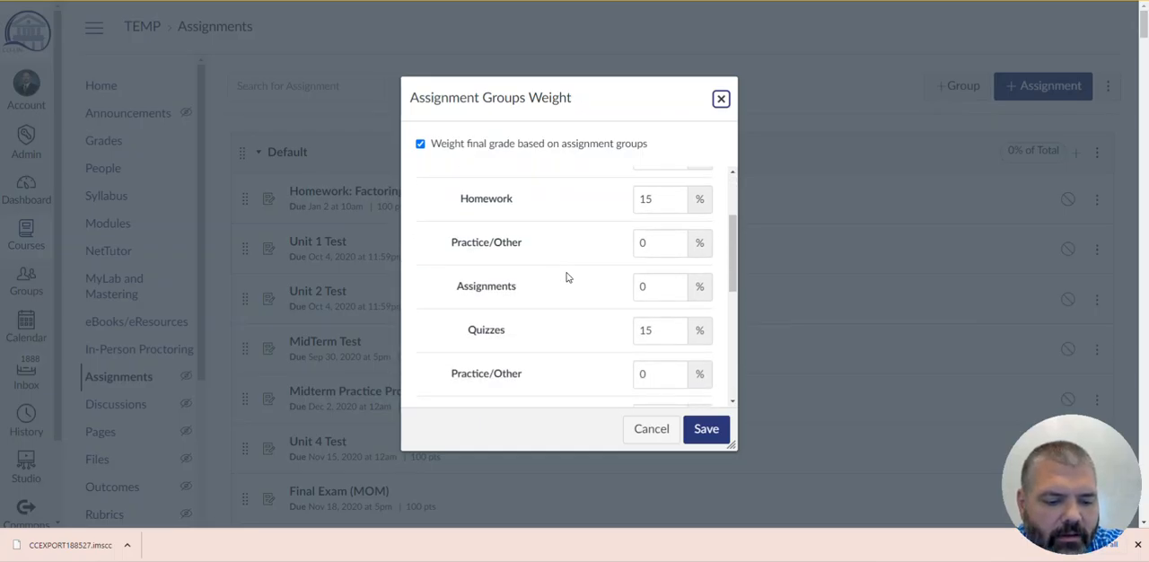
scroll(587, 249, down, 3)
scroll(620, 242, up, 2)
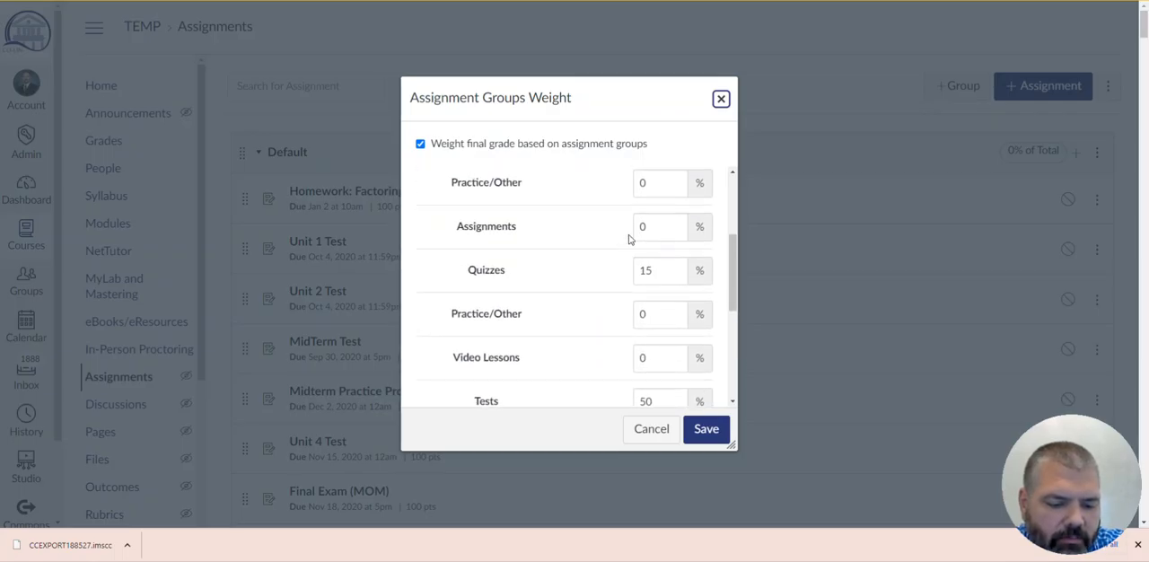
scroll(620, 274, down, 2)
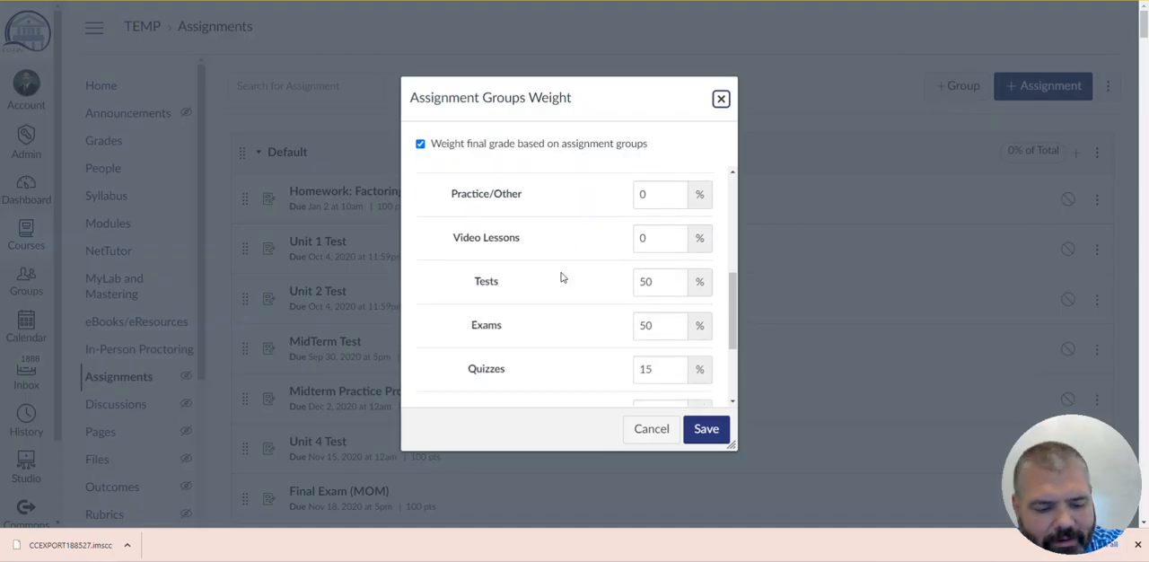
scroll(575, 278, down, 3)
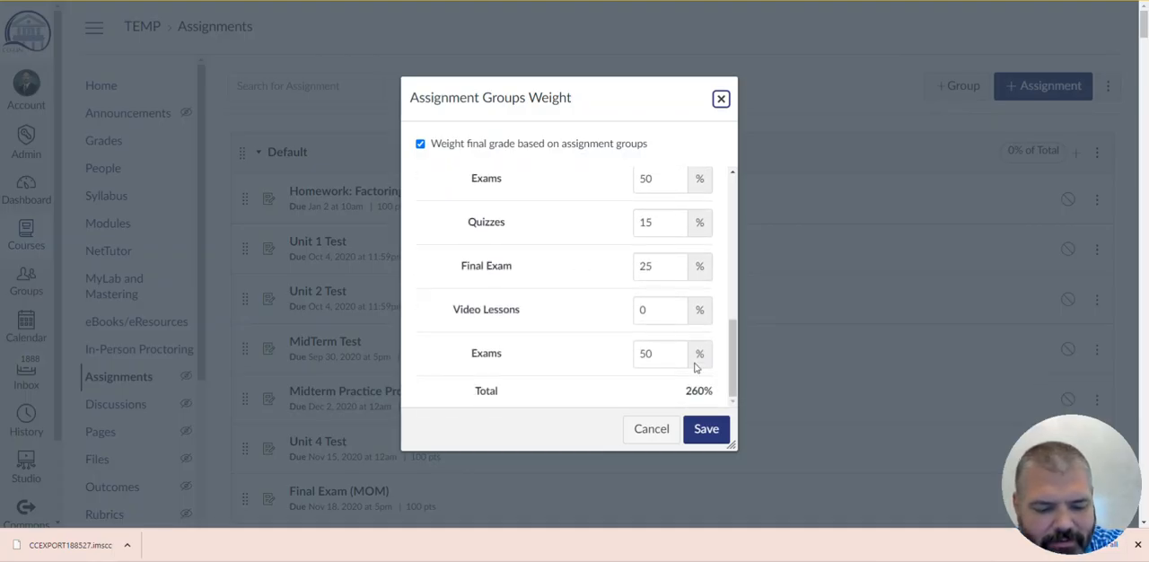
drag(683, 390, 713, 392)
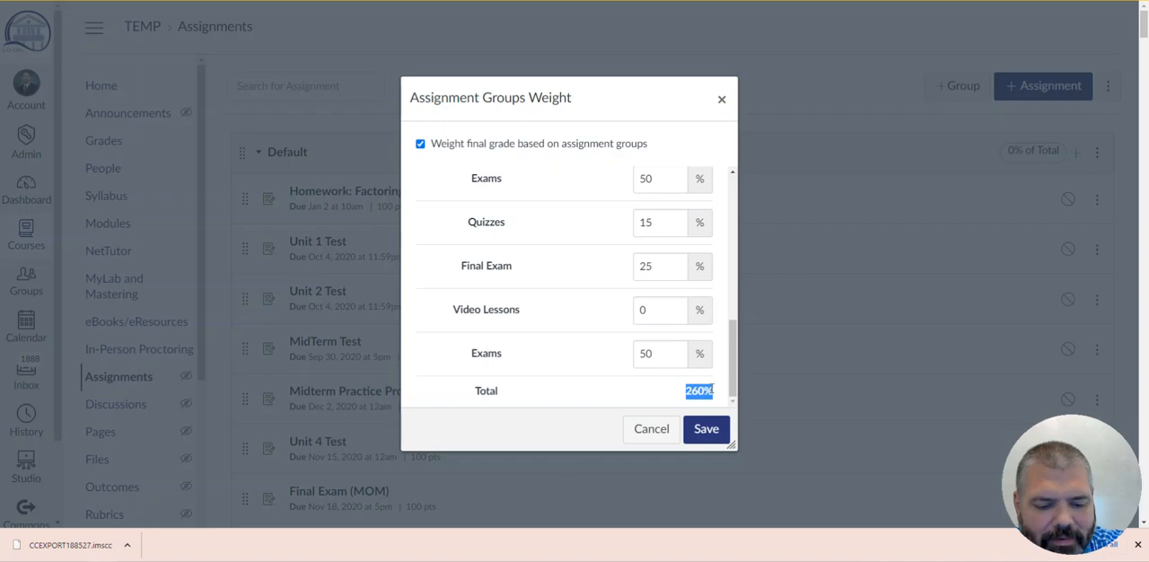
click(646, 438)
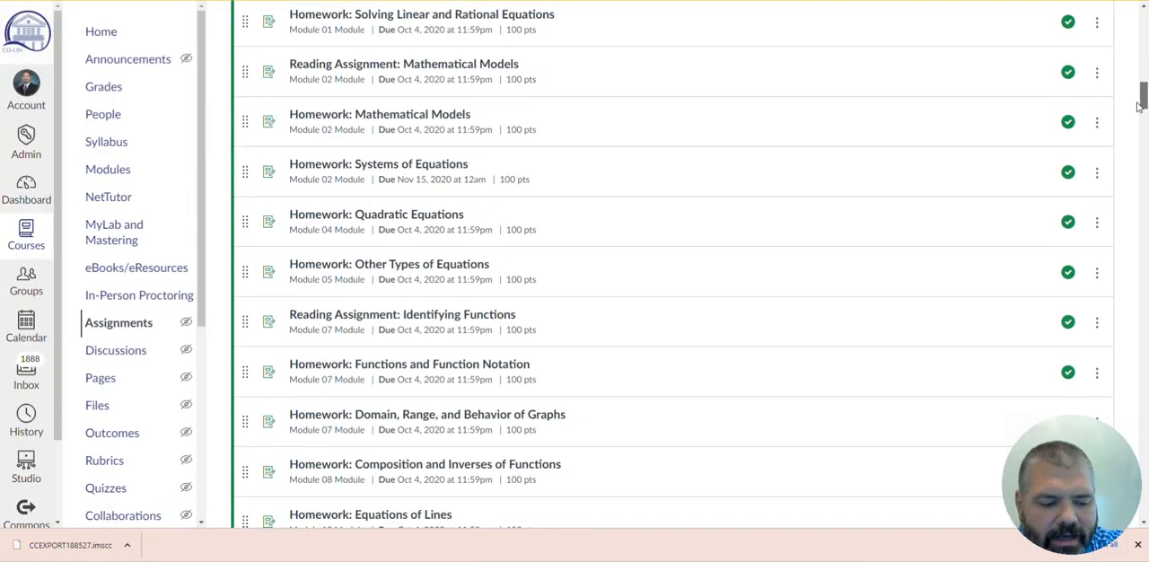
scroll(1111, 406, down, 10)
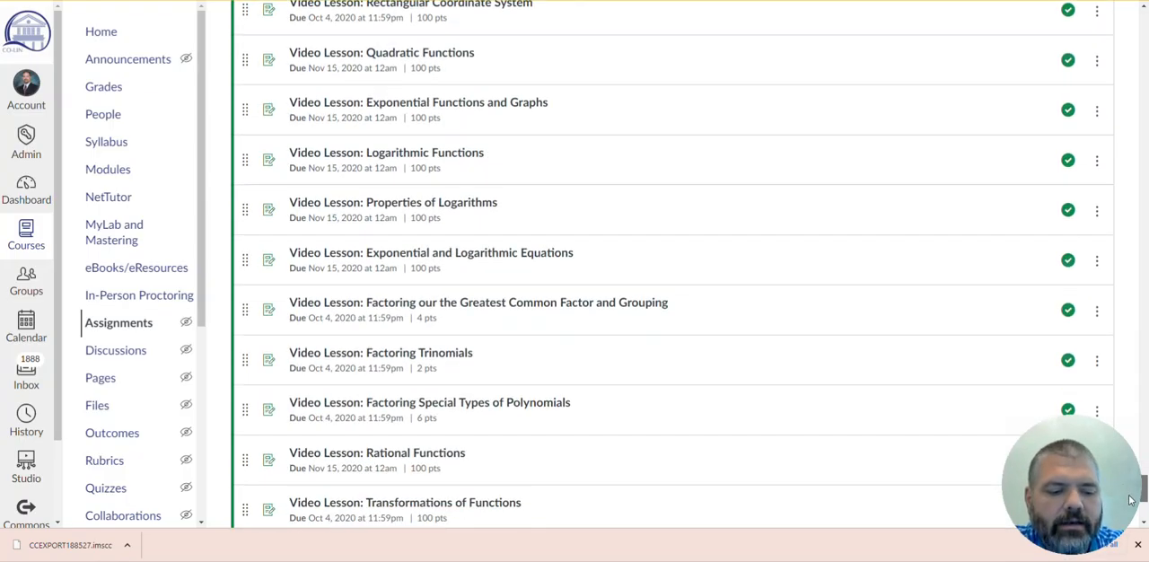
drag(1136, 528, 1132, 37)
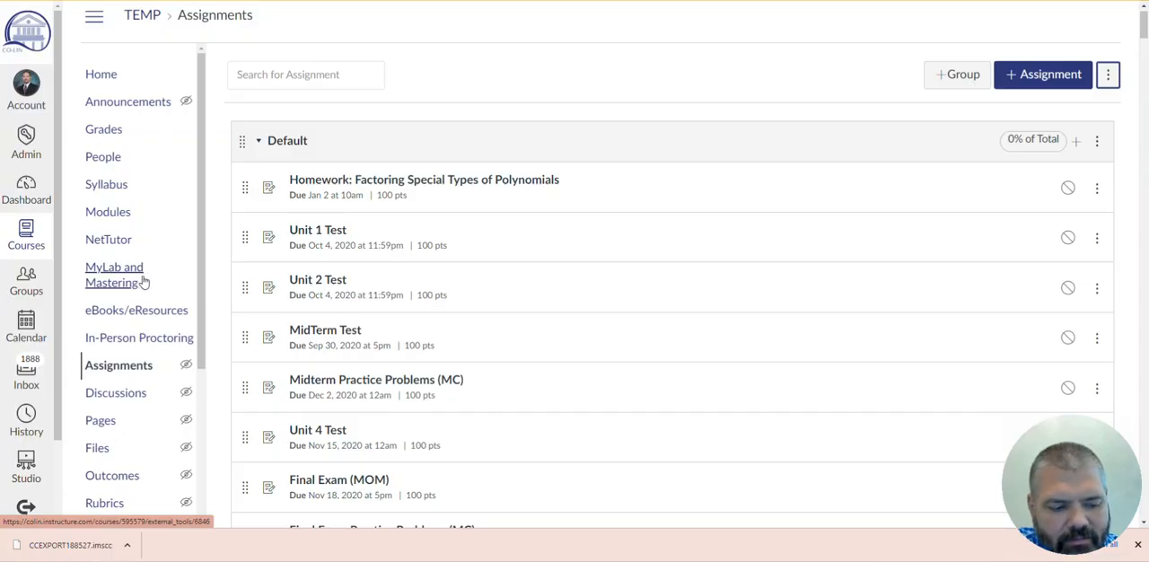
- In the course navigation settings, move MyLab and Mastering and eBooks/eResources to the hidden items, and go to Modules without saving
scroll(141, 260, down, 1)
scroll(134, 229, down, 3)
scroll(136, 261, down, 1)
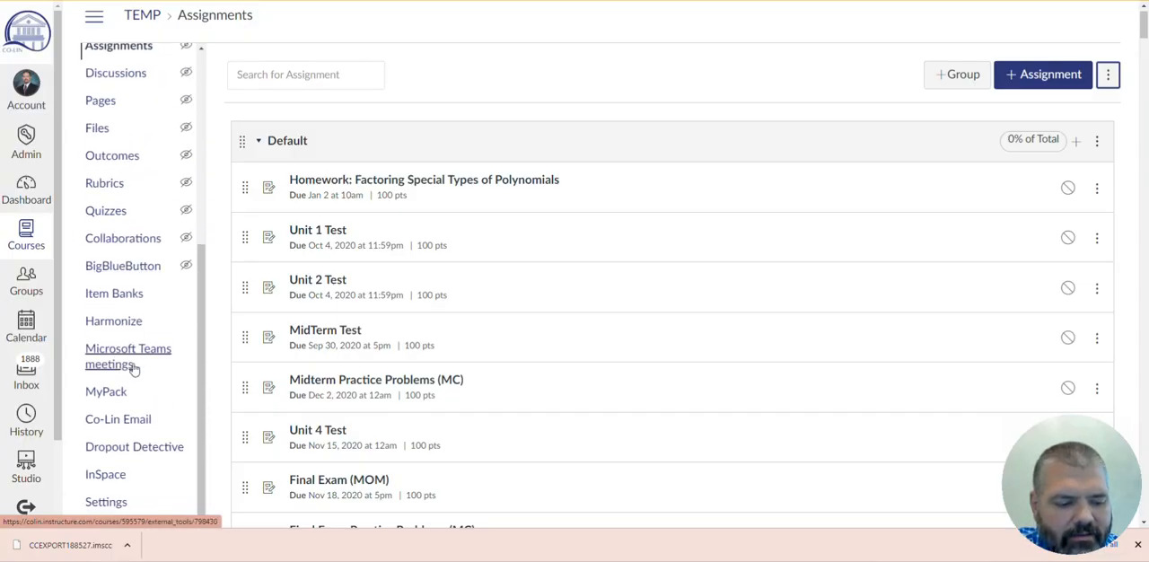
click(117, 505)
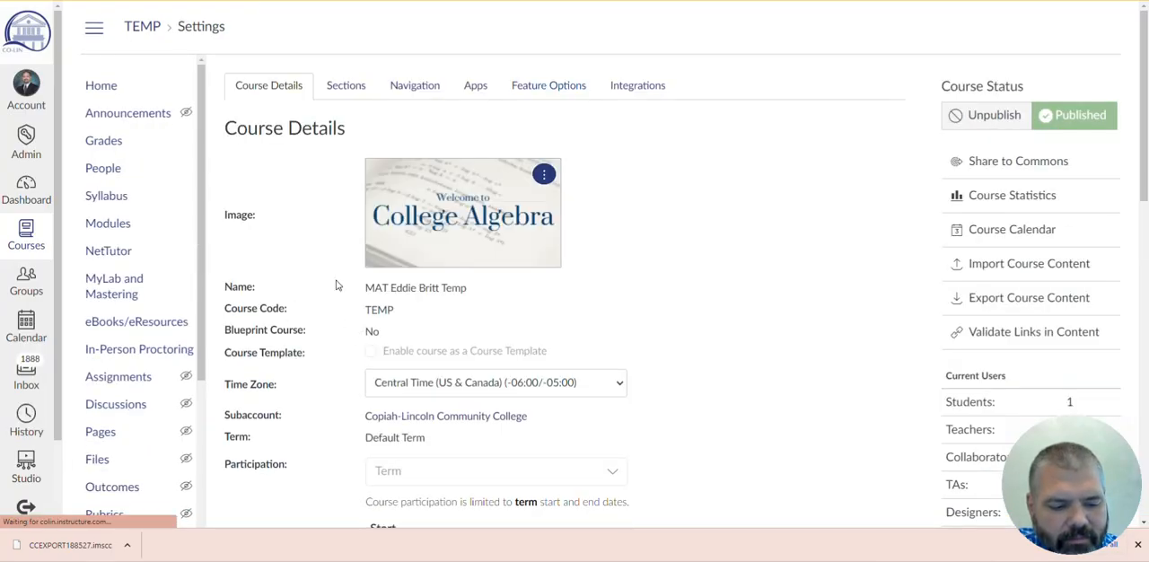
click(433, 84)
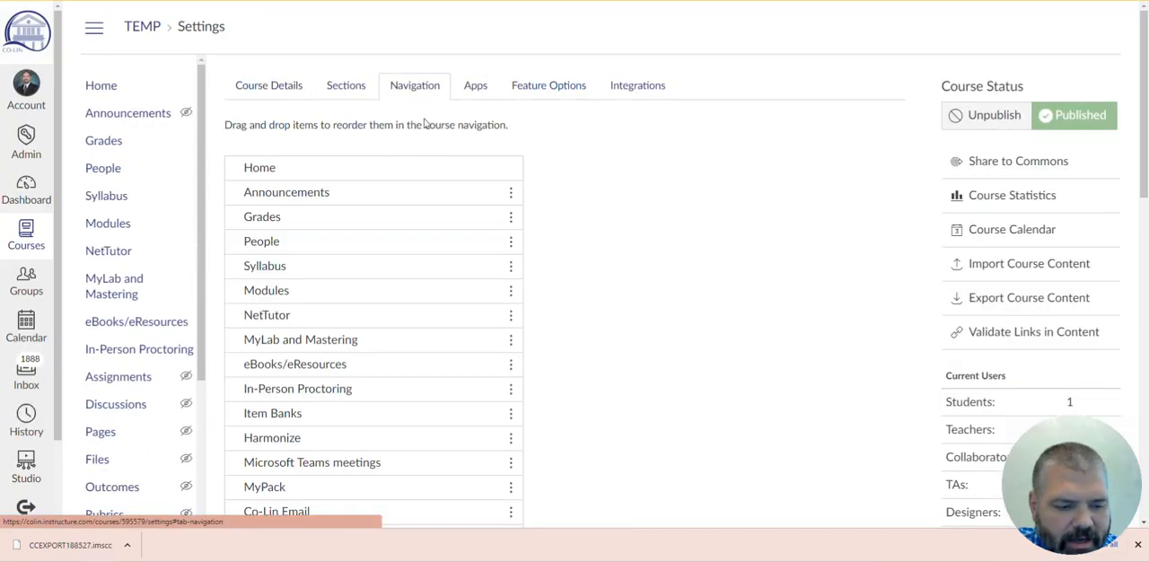
drag(405, 342, 392, 263)
scroll(443, 278, up, 2)
scroll(410, 161, up, 2)
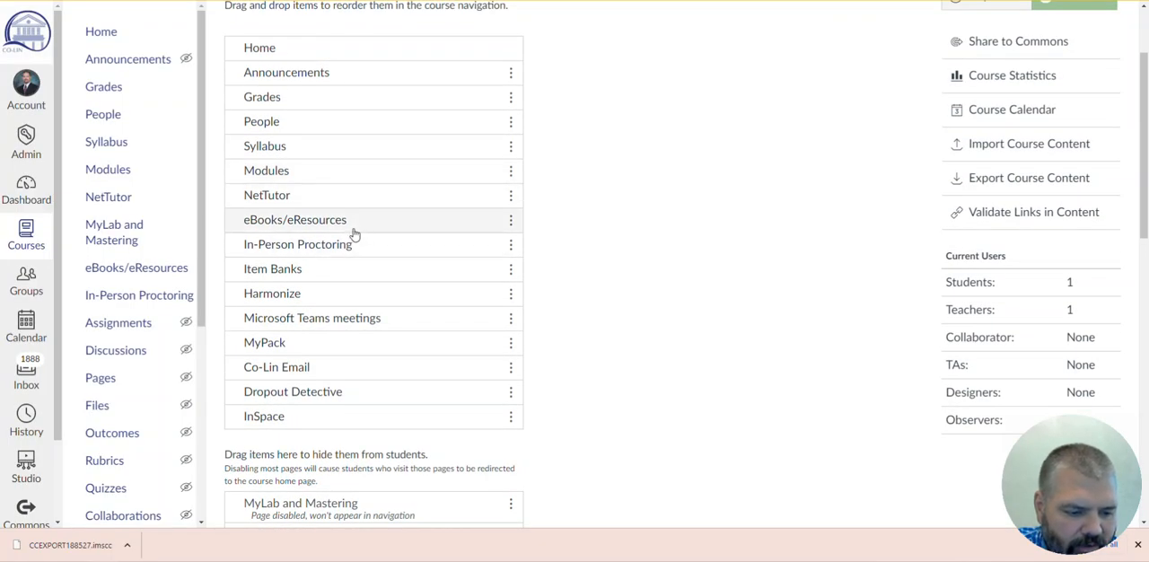
drag(373, 230, 449, 523)
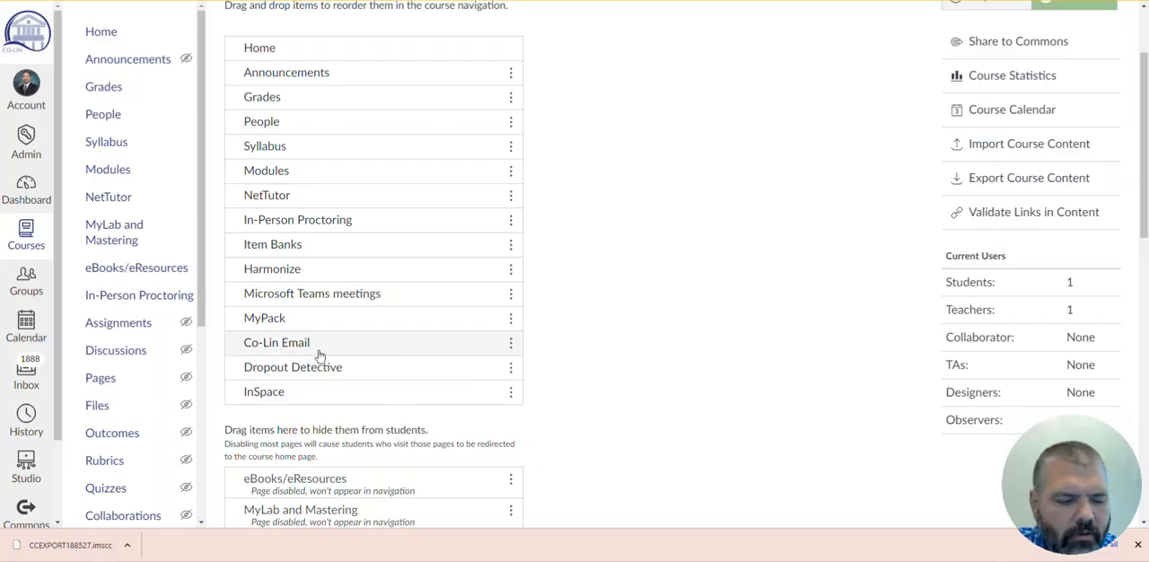
click(118, 174)
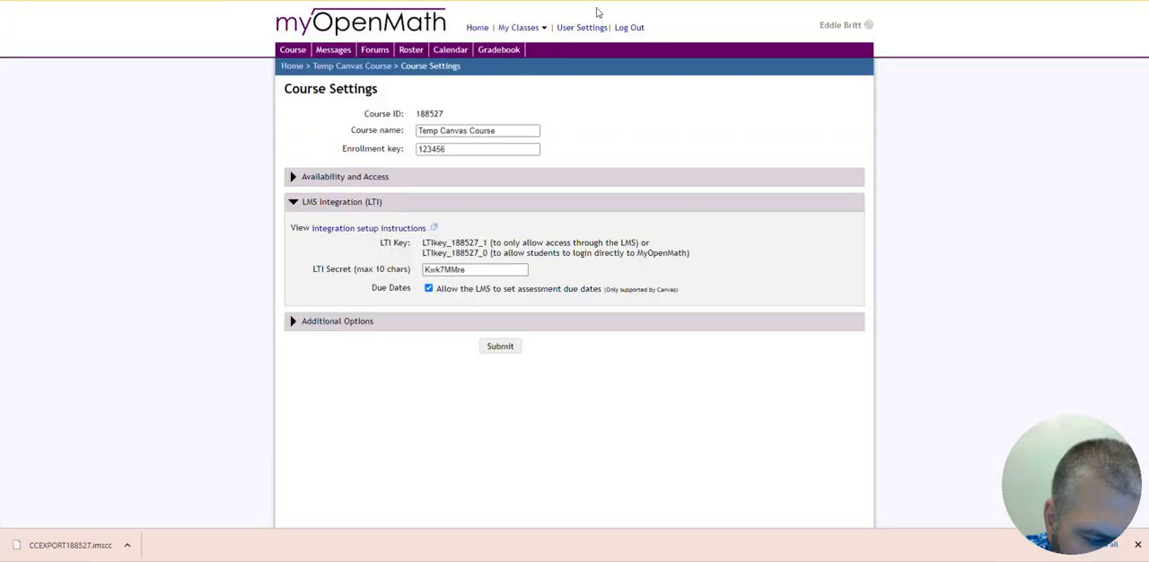
- In MyOpenMath, examine the LTI key and LTI secret in Temp Canvas Course's LMS integration settings
click(293, 51)
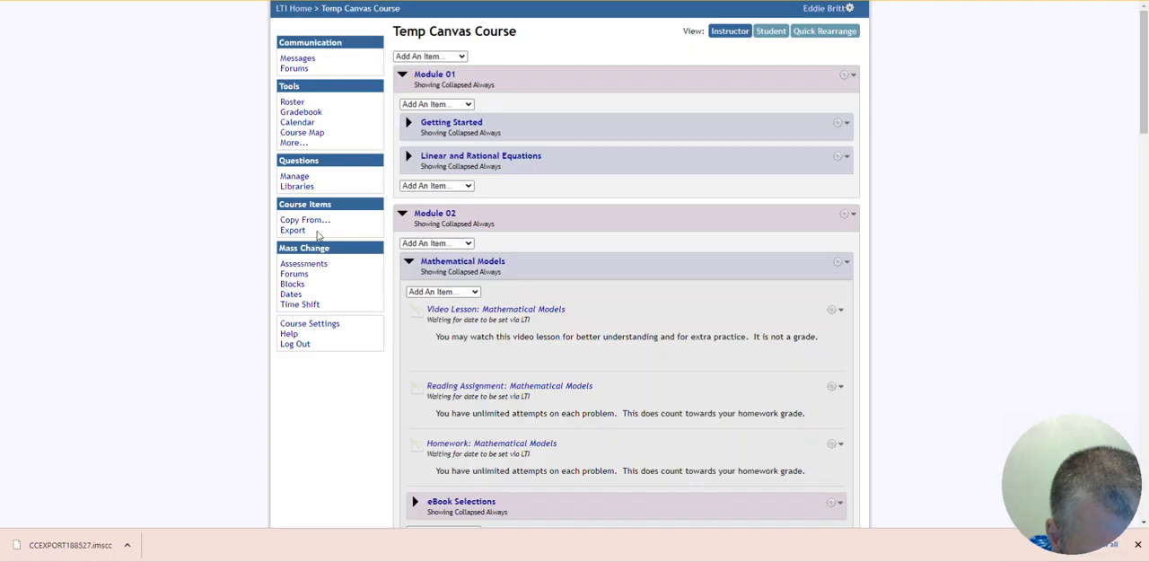
click(310, 325)
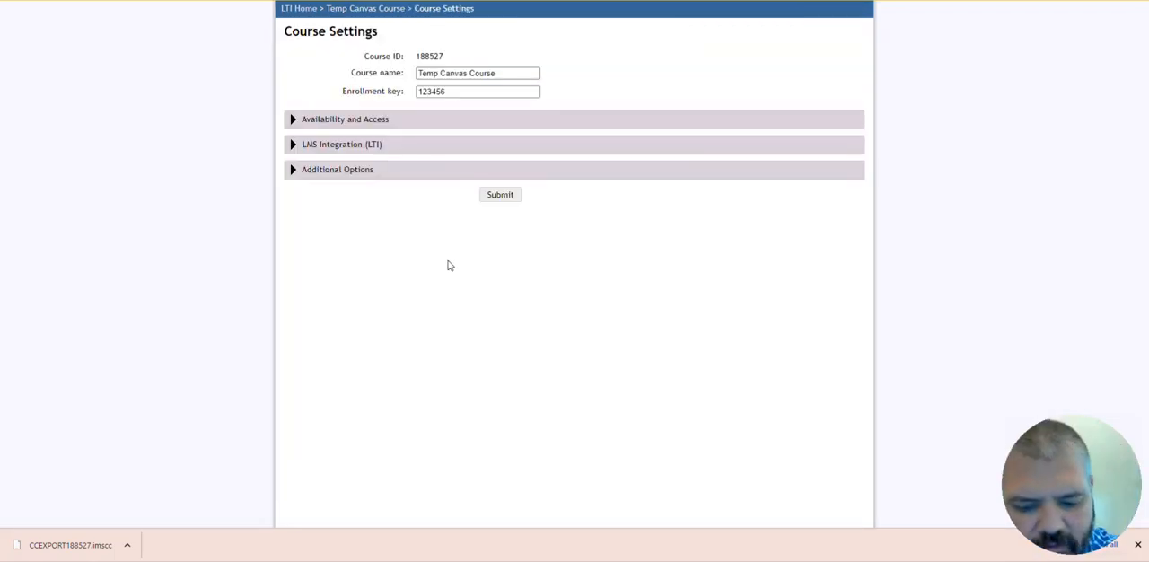
click(294, 144)
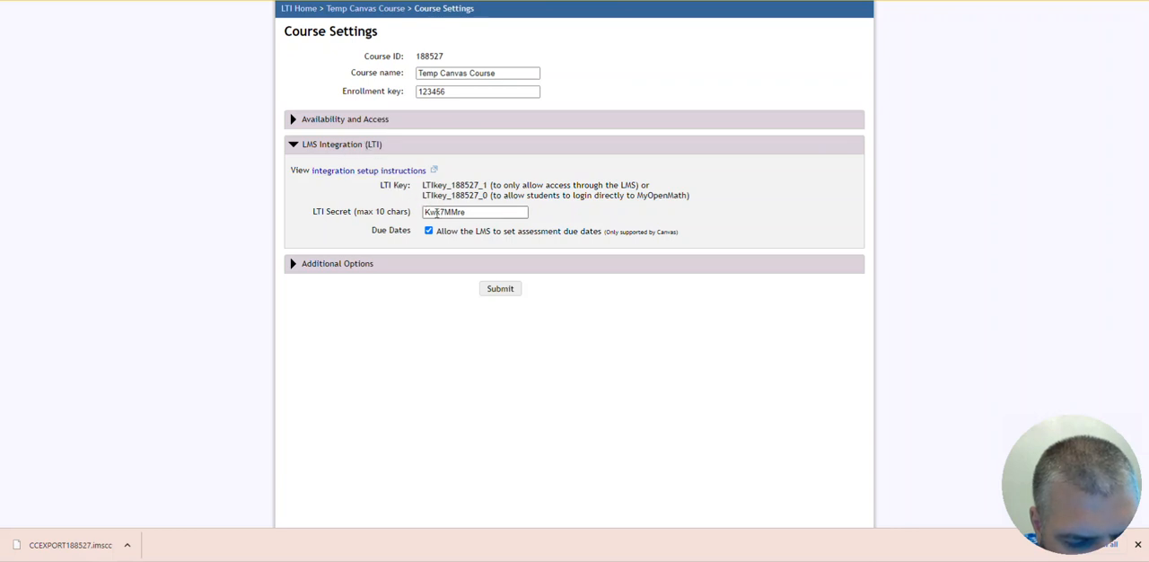
drag(434, 185, 477, 184)
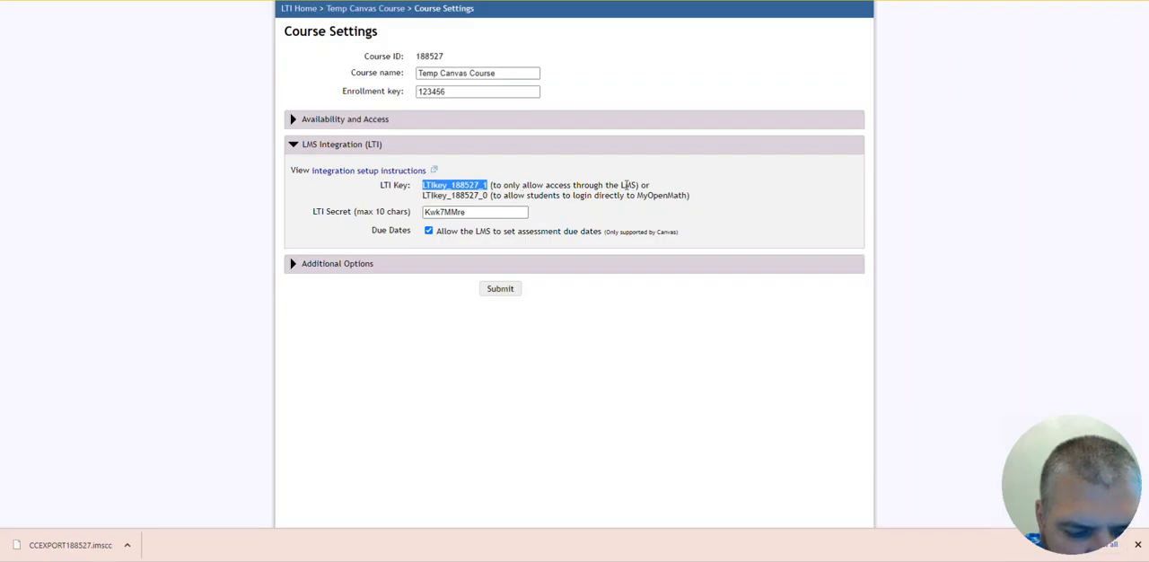
click(467, 212)
drag(465, 212, 414, 217)
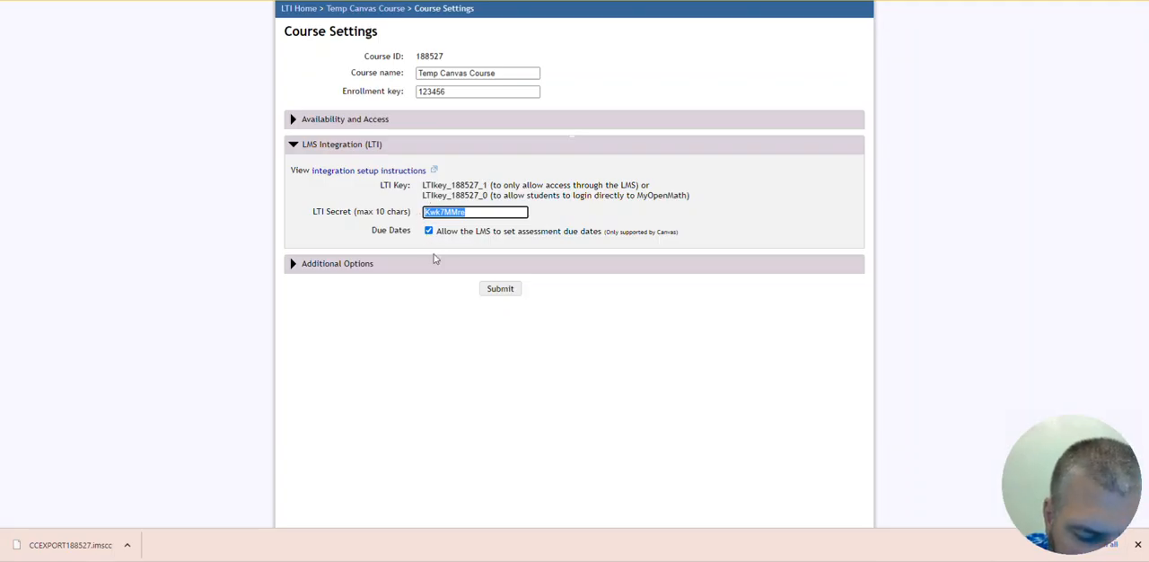
- Find Temp Canvas Course's Canvas export options and LTI credentials in MyOpenMath, and switch back to the TEMP modules page in Canvas
click(299, 11)
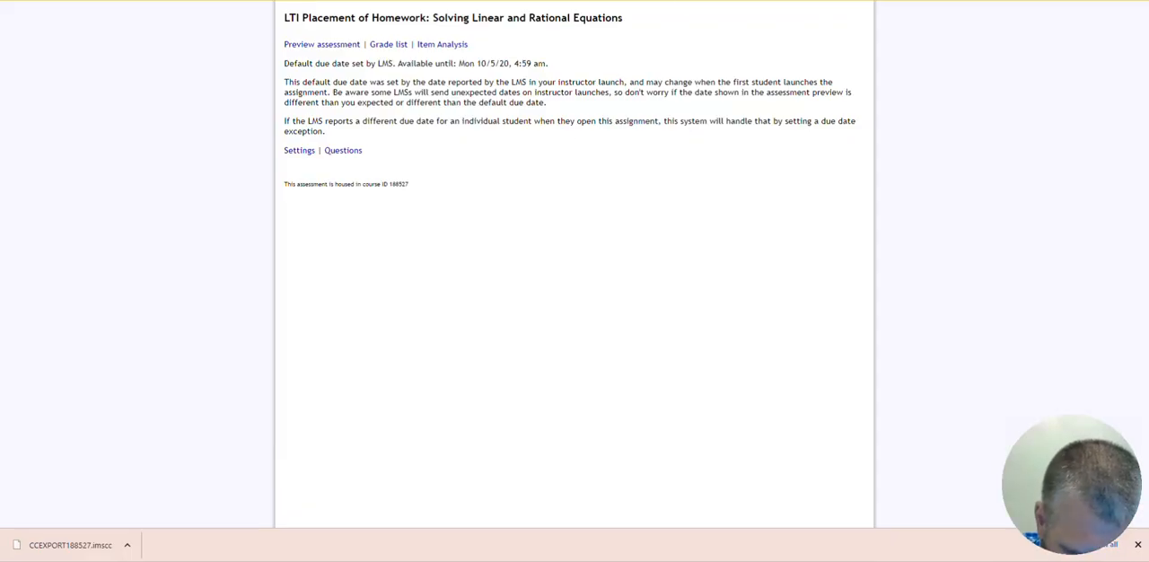
click(386, 0)
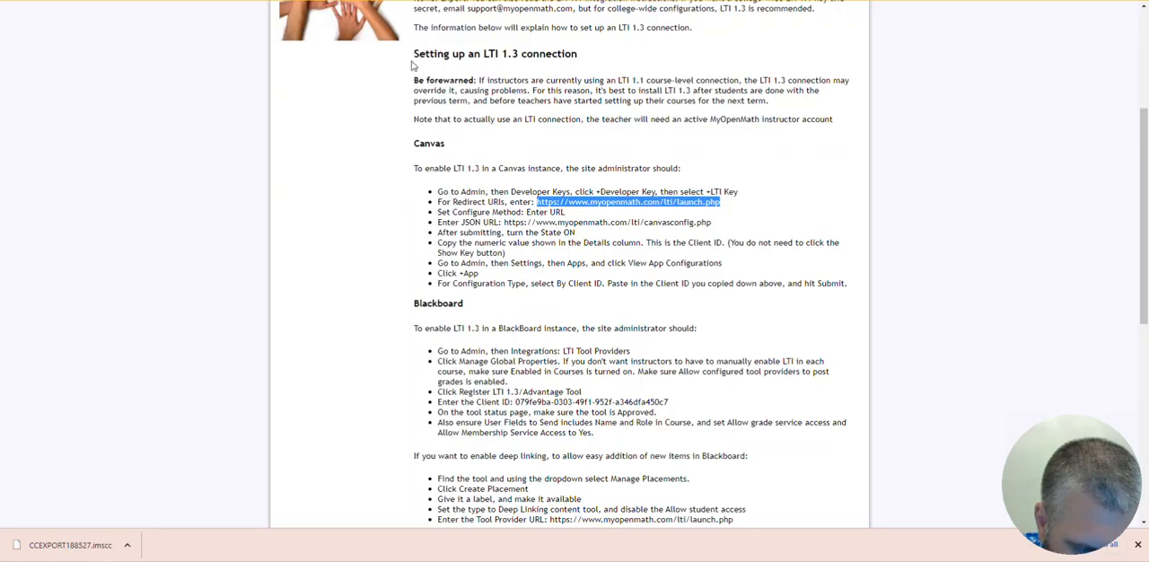
scroll(419, 117, up, 4)
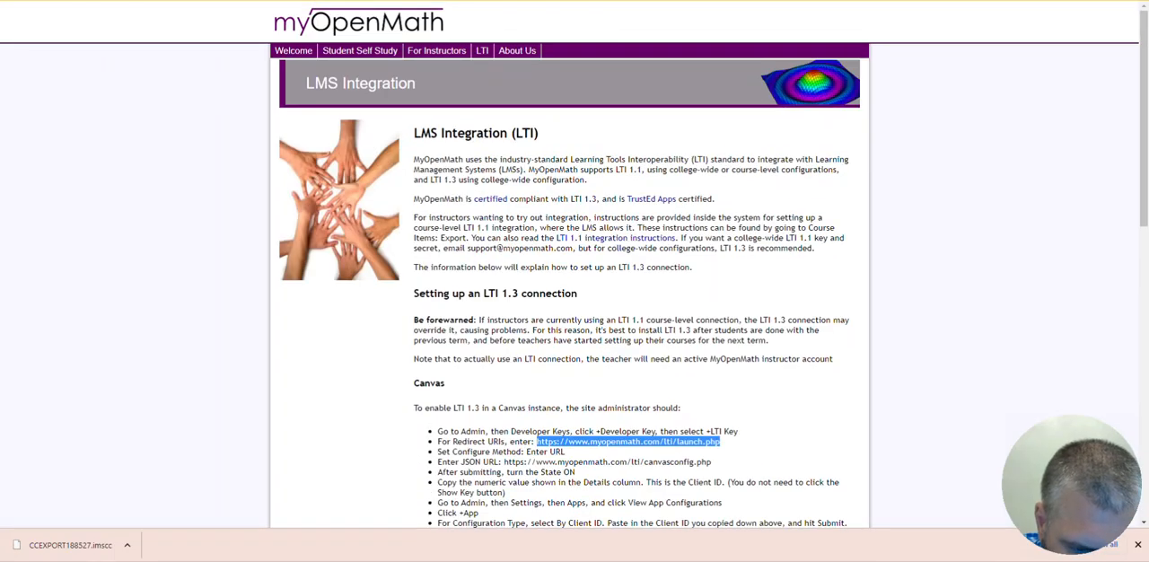
click(409, 0)
key(ctrl+Tab)
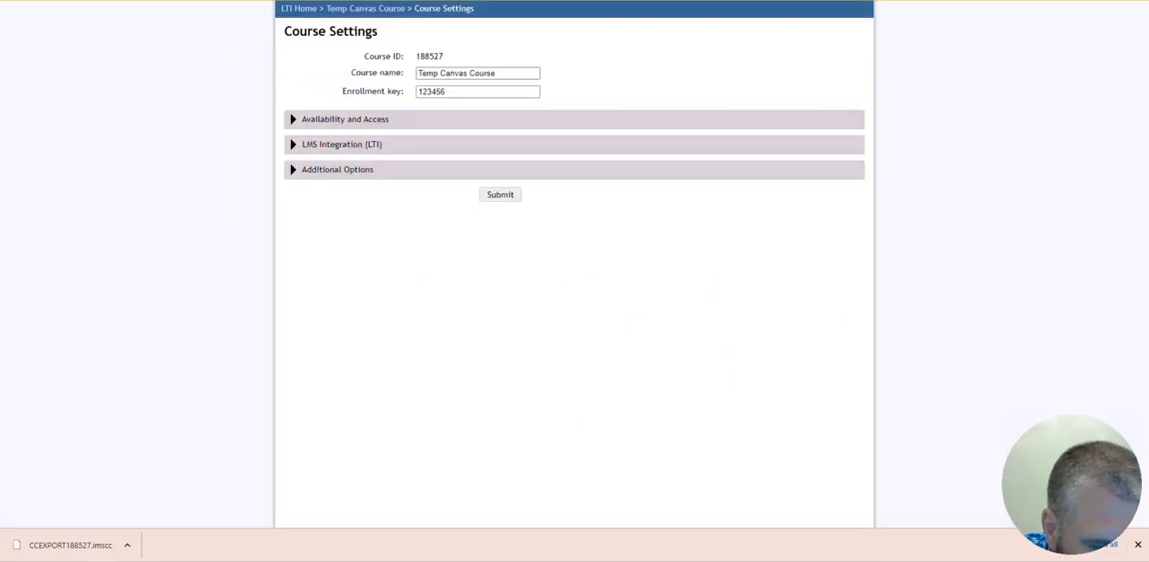
click(206, 0)
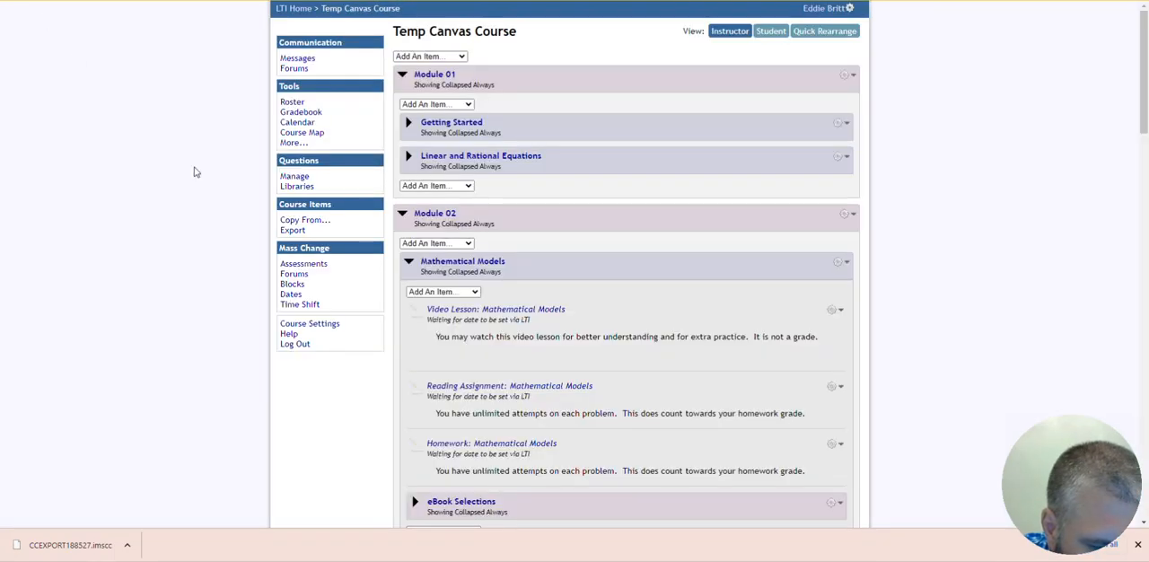
click(293, 231)
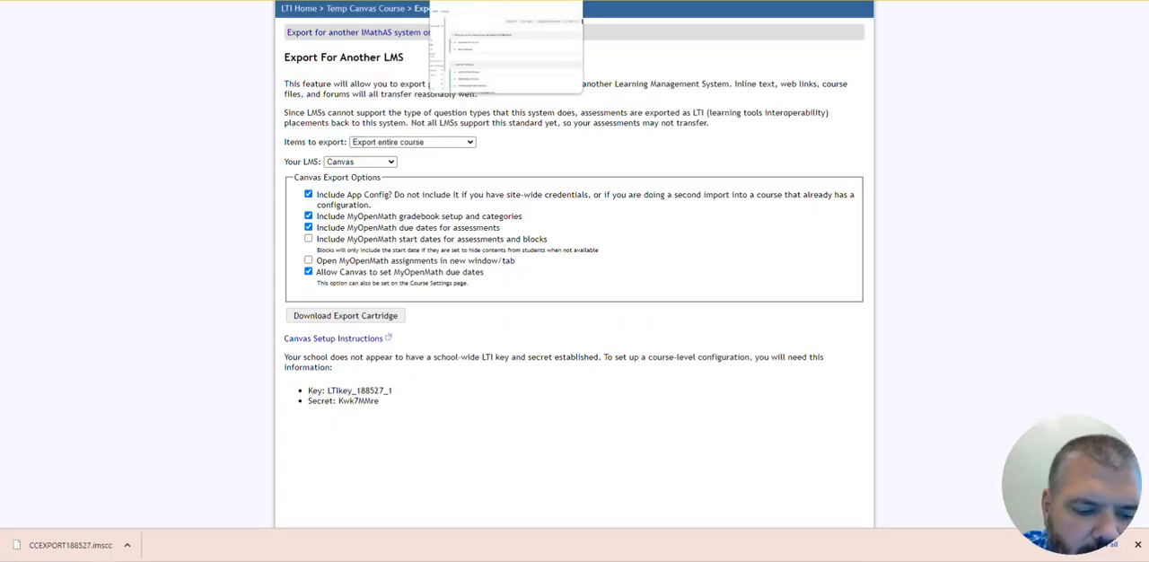
click(494, 1)
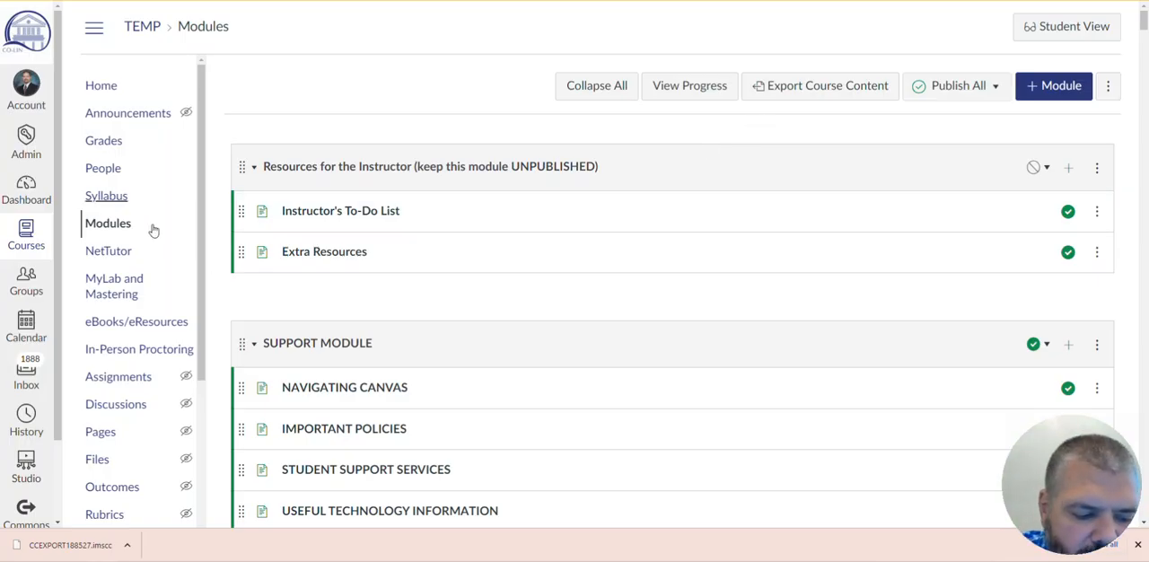
- In the assignments list, publish Homework: Factoring Special Types of Polynomials in the Default group
click(132, 380)
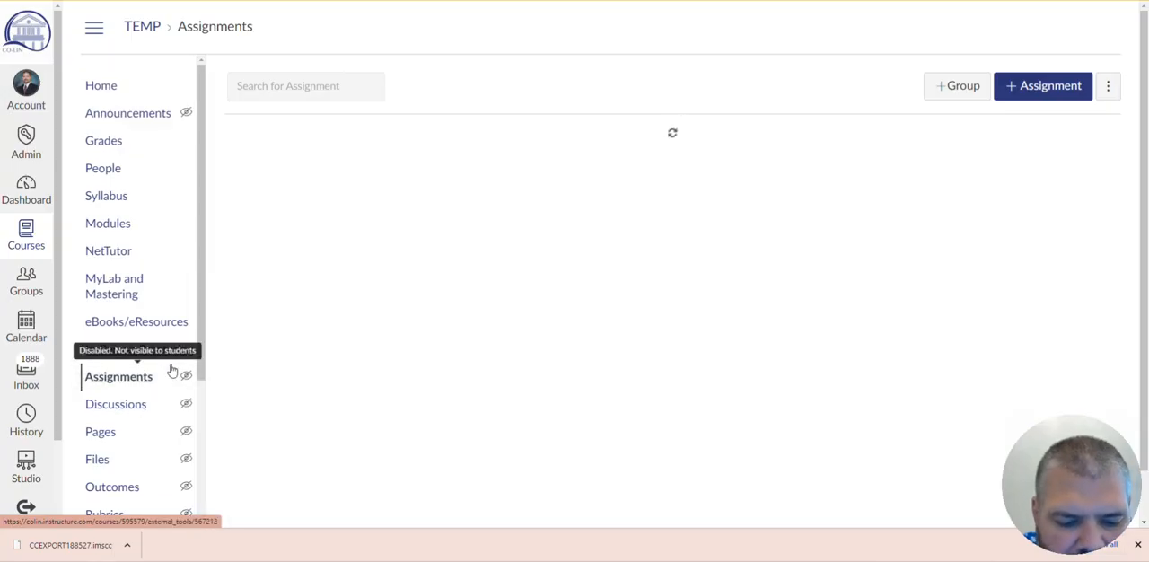
scroll(770, 170, down, 1)
scroll(767, 164, down, 3)
scroll(709, 153, up, 4)
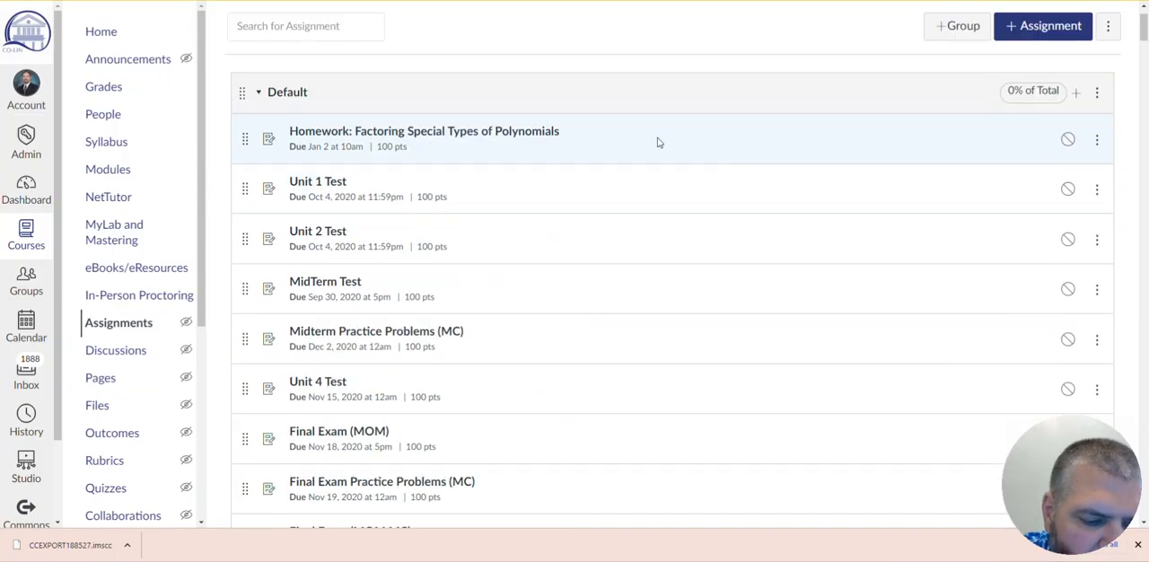
click(1068, 140)
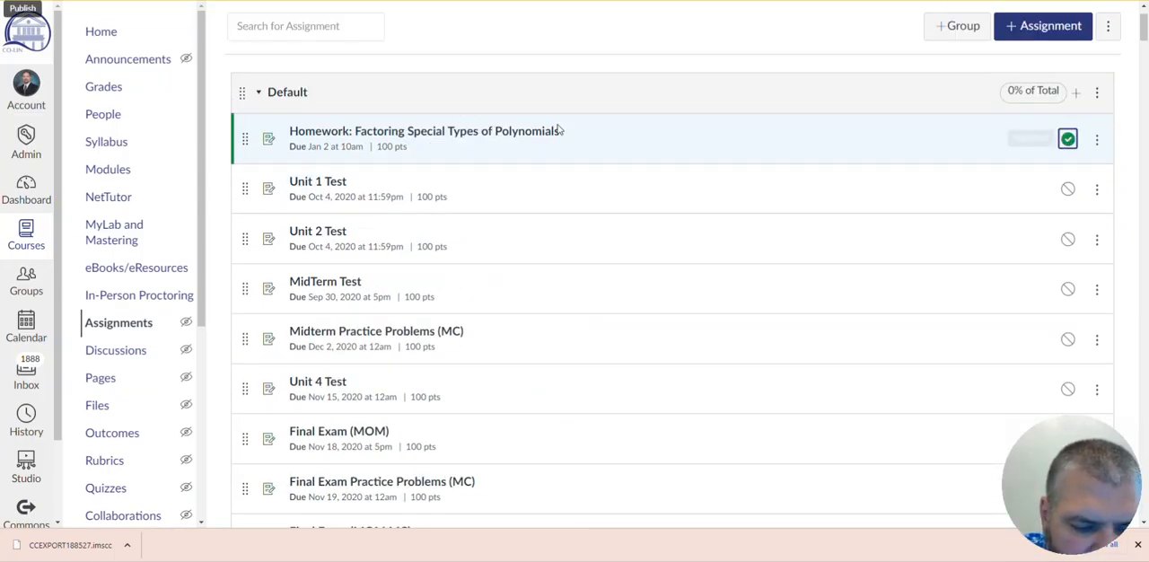
- Preview Homework: Factoring Special Types of Polynomials as a student up to its first question, and return to the assignments list
click(530, 135)
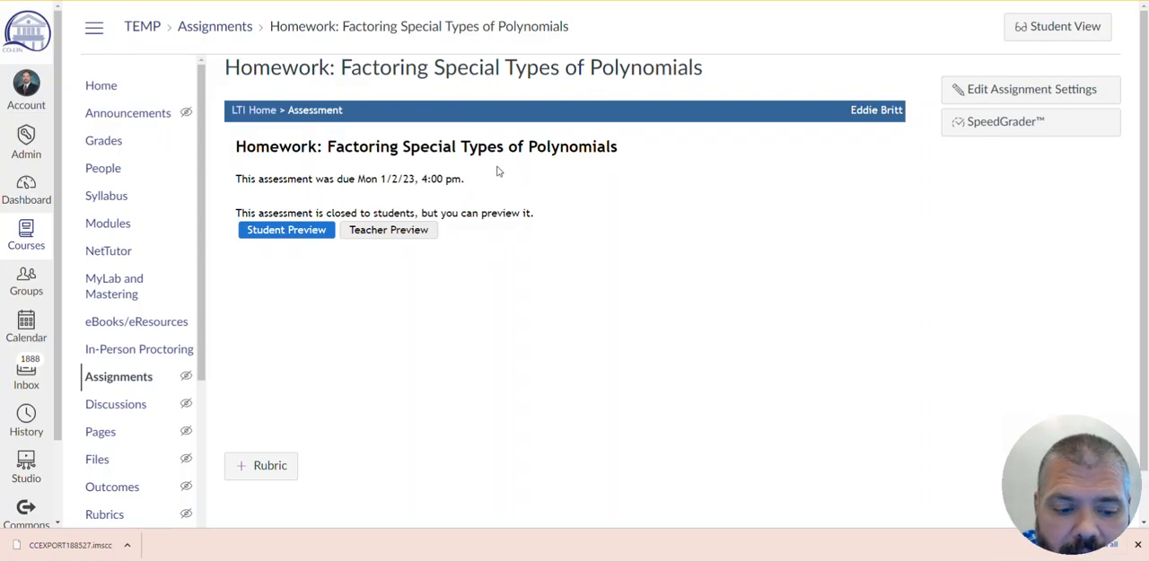
click(296, 231)
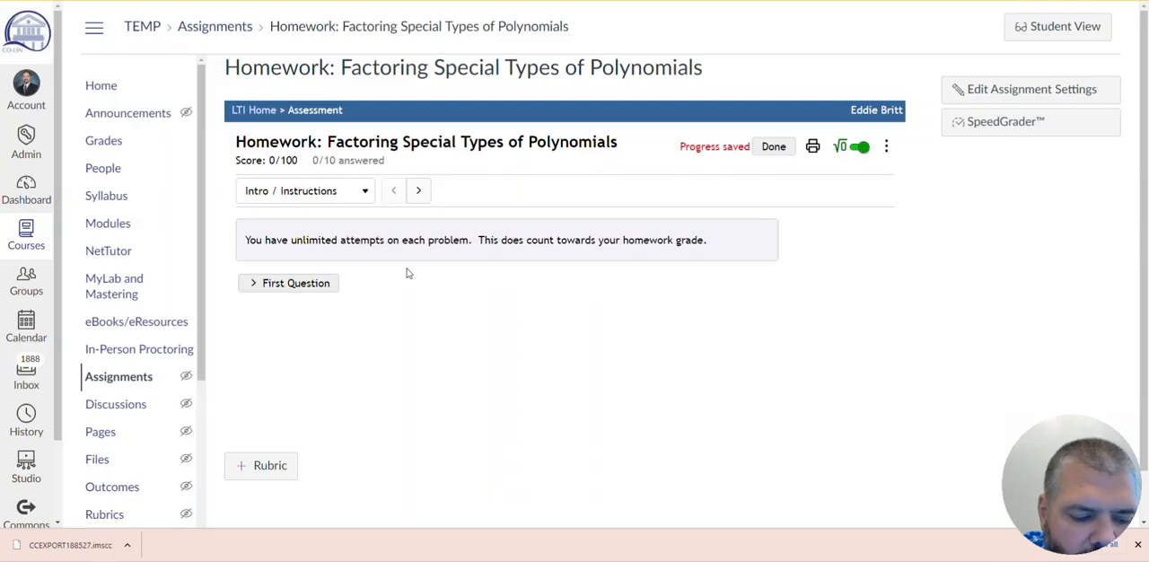
click(321, 283)
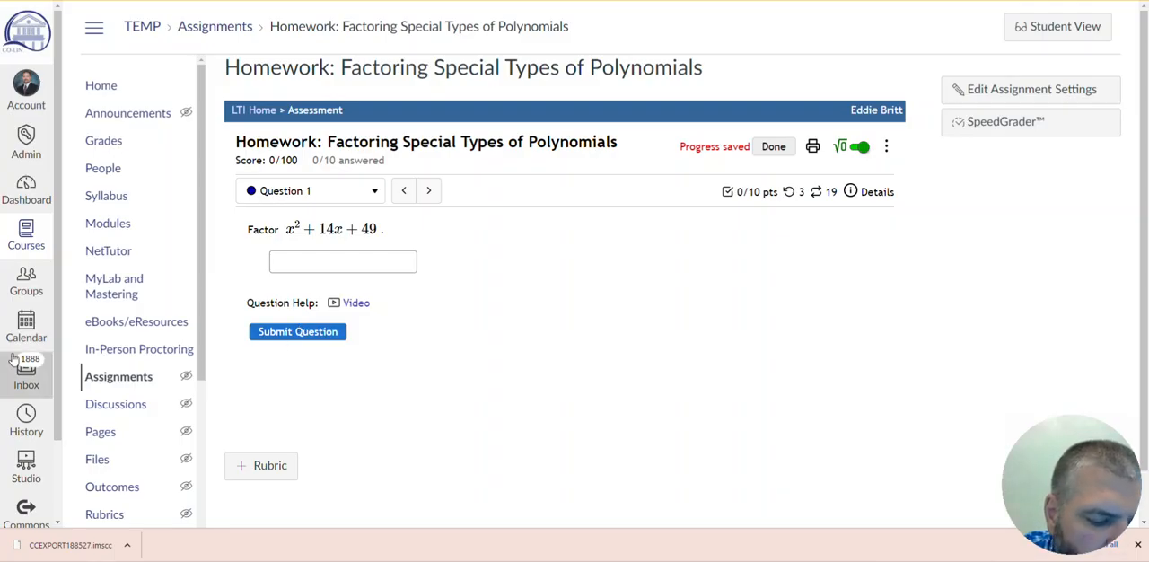
click(99, 380)
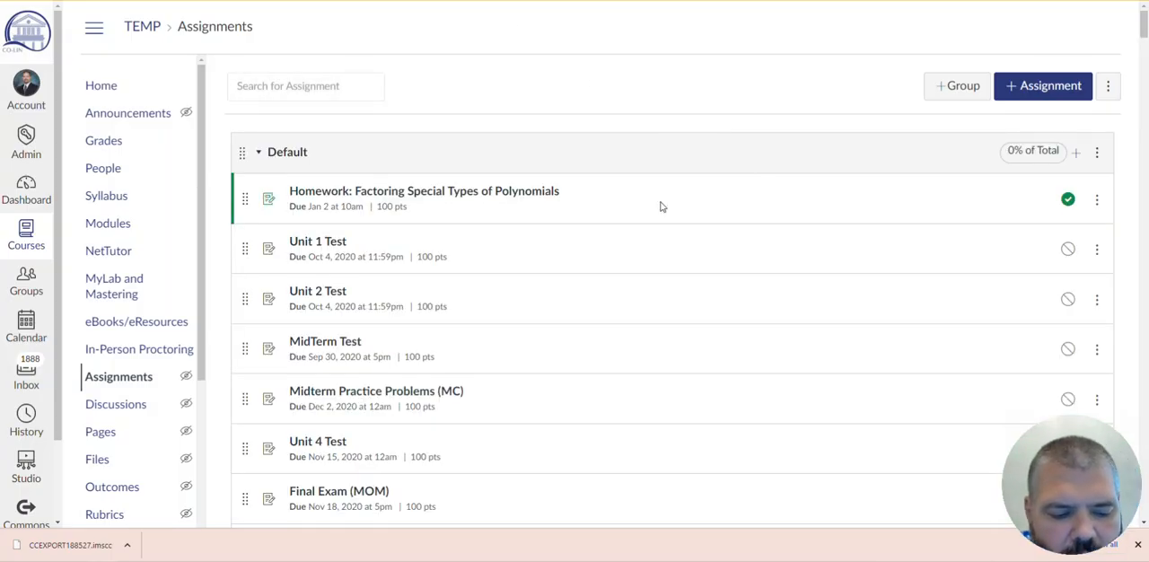
- Look through the Optional Sections and Overplacement Sections modules, including the Factoring Special Types of Polynomials and Square Roots items
click(108, 225)
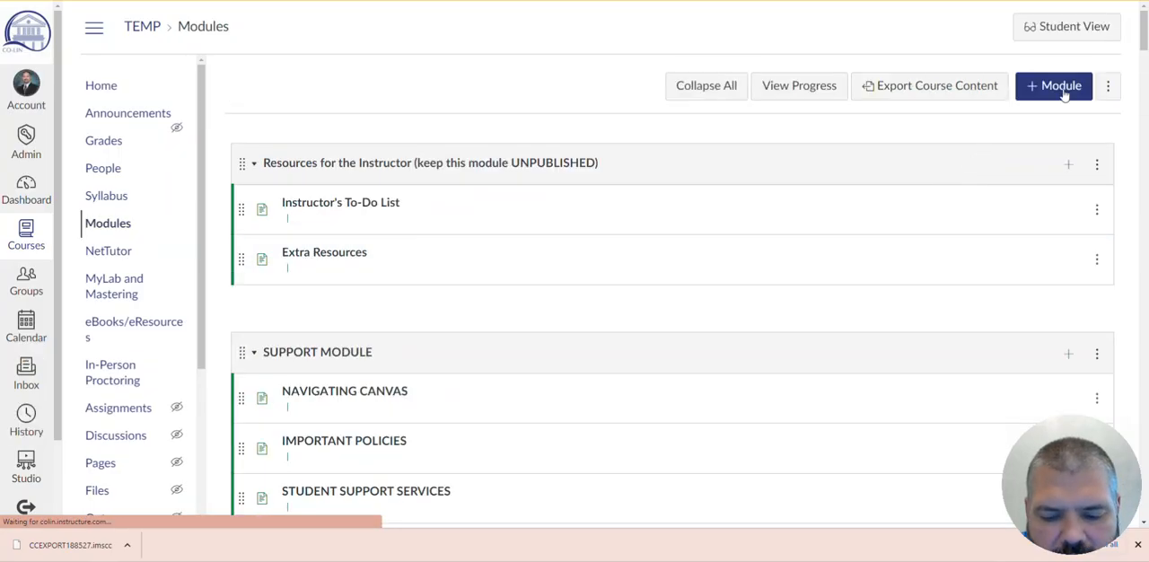
drag(1145, 29, 1146, 427)
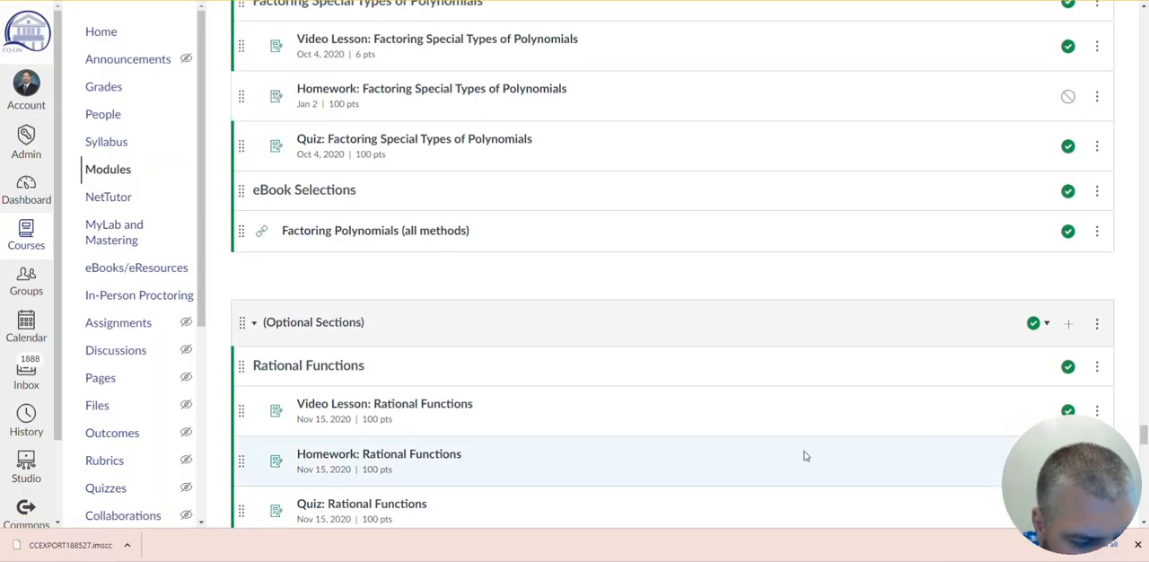
scroll(598, 368, down, 3)
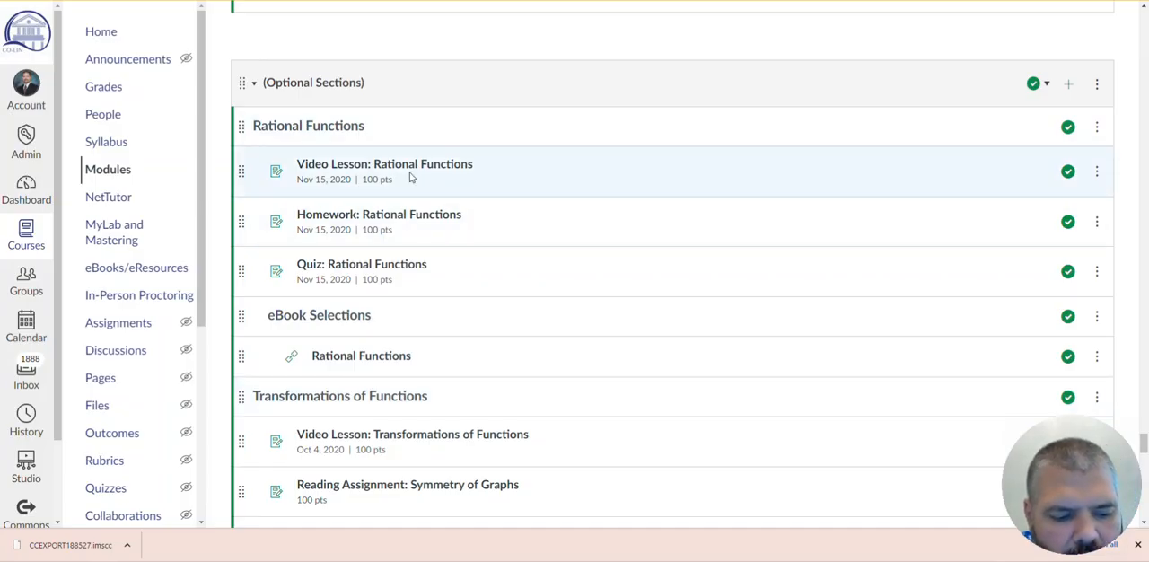
scroll(647, 254, up, 10)
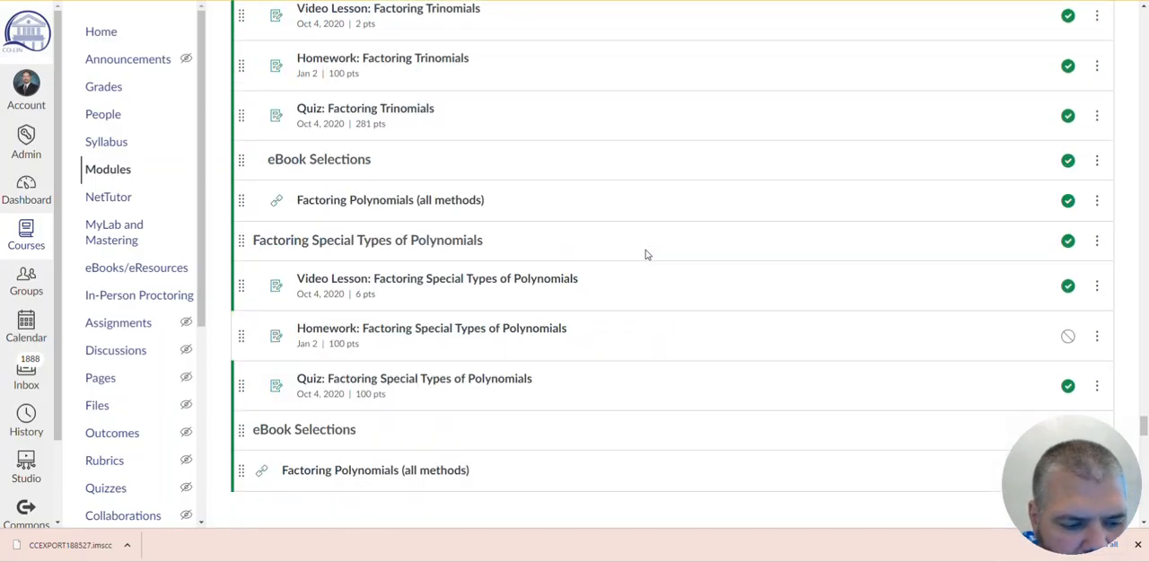
scroll(640, 252, up, 10)
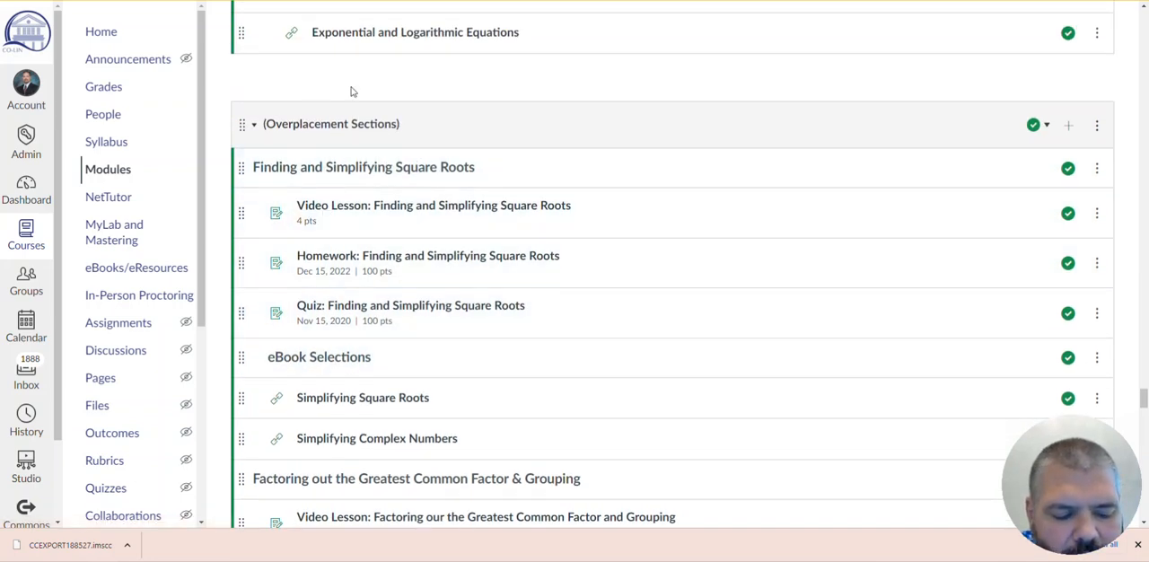
mouse_move(241, 168)
mouse_down()
mouse_move(241, 101)
mouse_move(248, 181)
mouse_up()
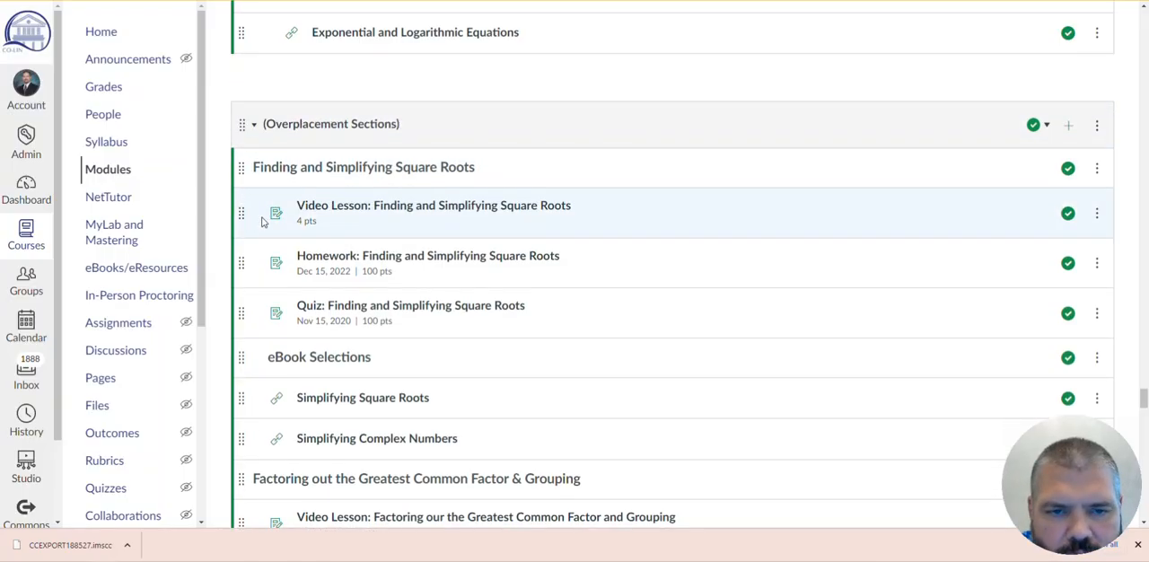